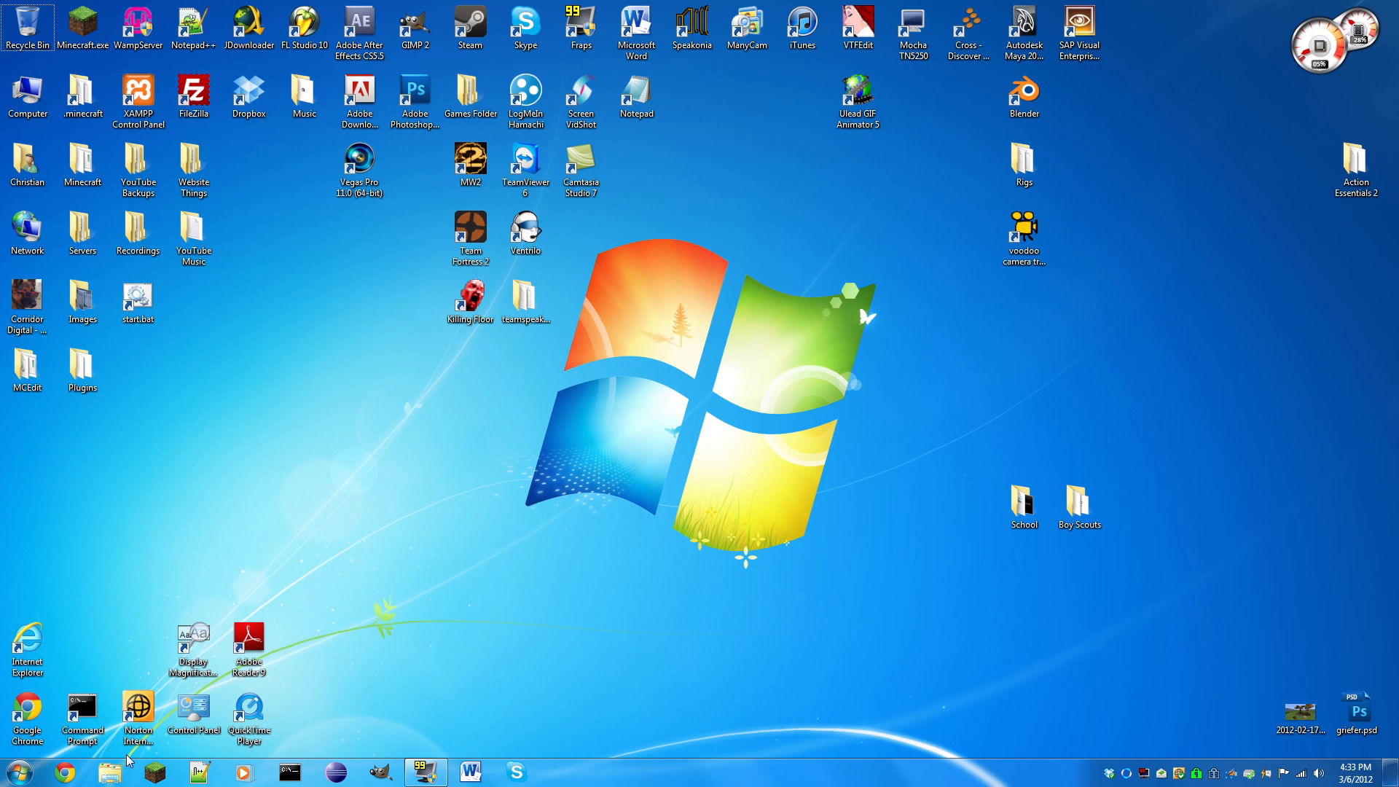
# Open Chrome, go to dl.bukkit.org and open the list of alternate CraftBukkit versions.
pyautogui.click(67, 780)
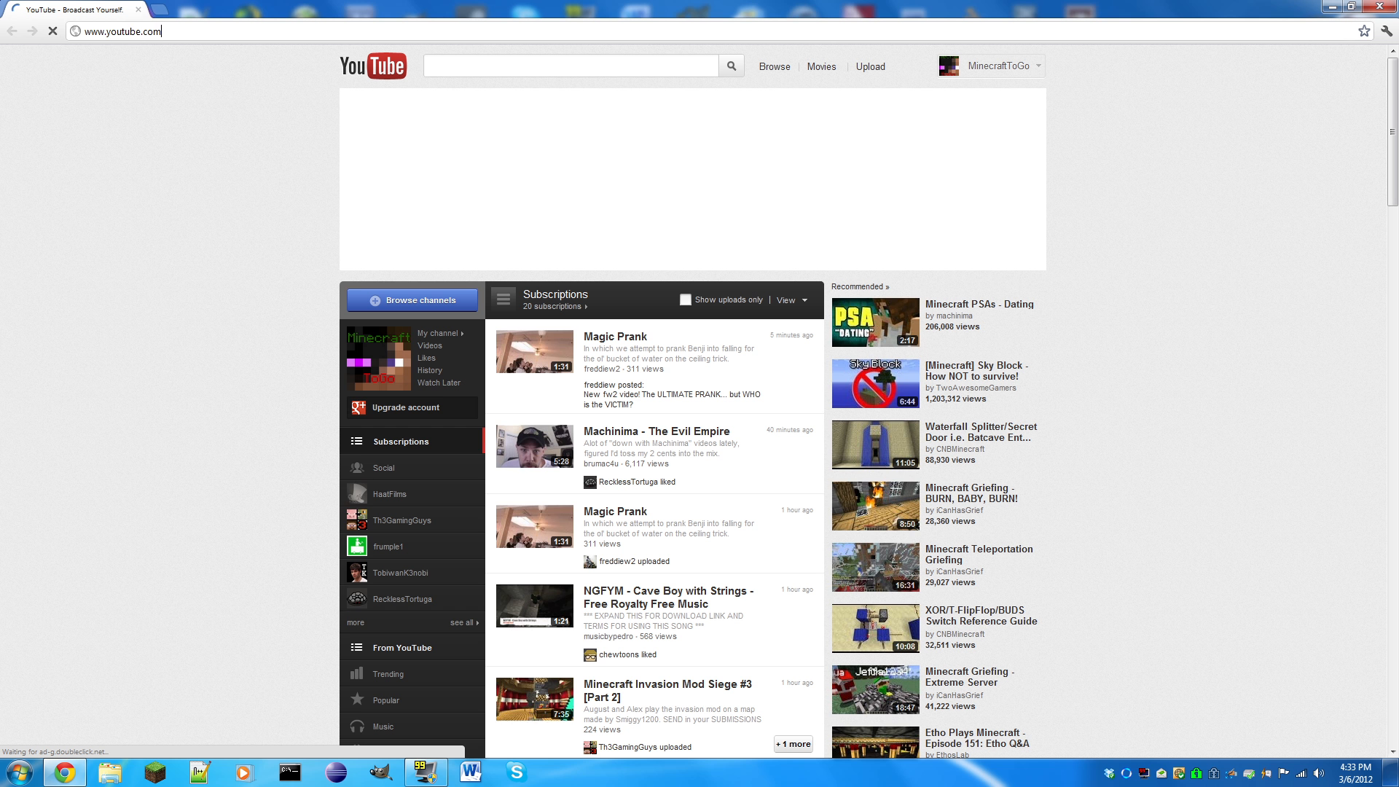
pyautogui.click(355, 37)
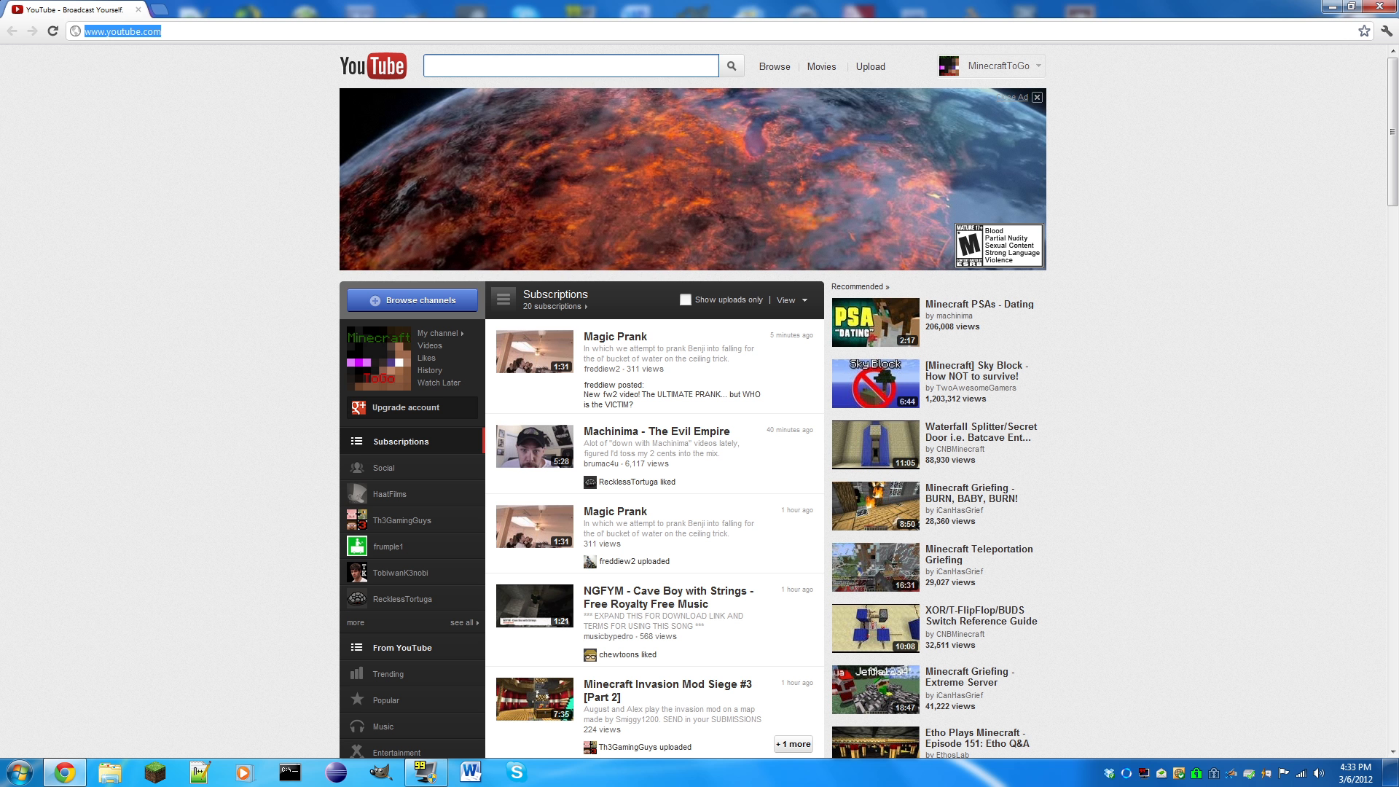
pyautogui.write('dl.bukkit.org')
pyautogui.press('Return')
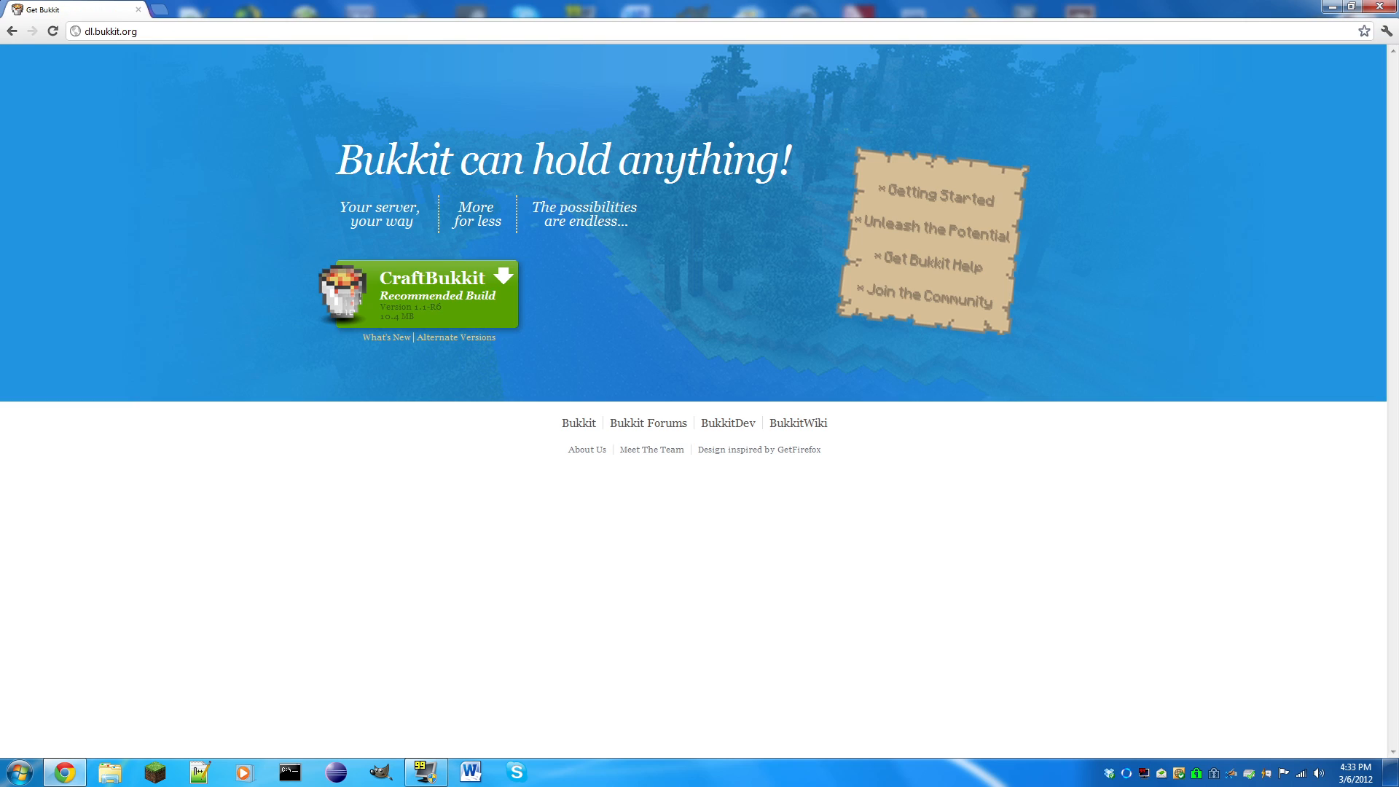
pyautogui.click(441, 341)
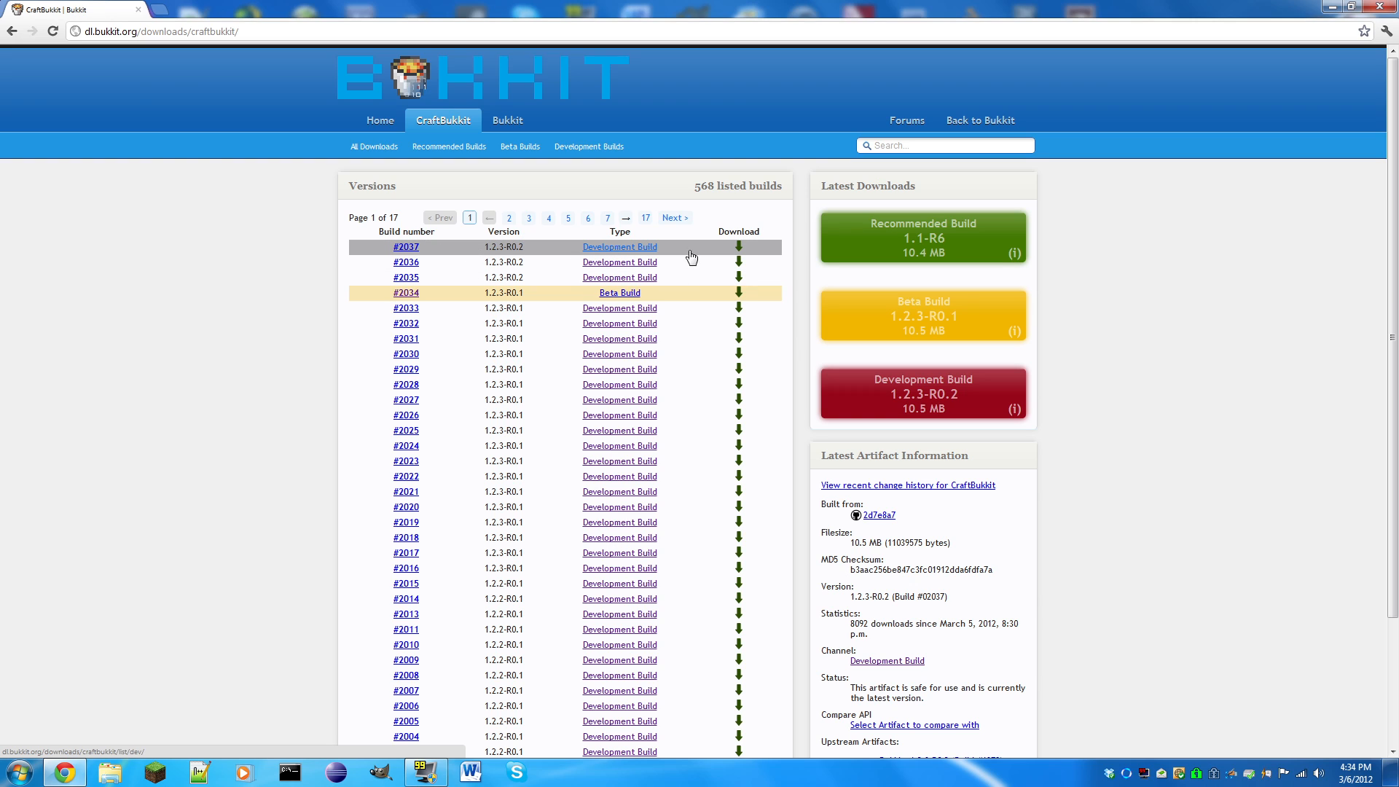
# Download CraftBukkit development build #2037, keep the jar despite the security prompt, and close the browser.
pyautogui.click(739, 249)
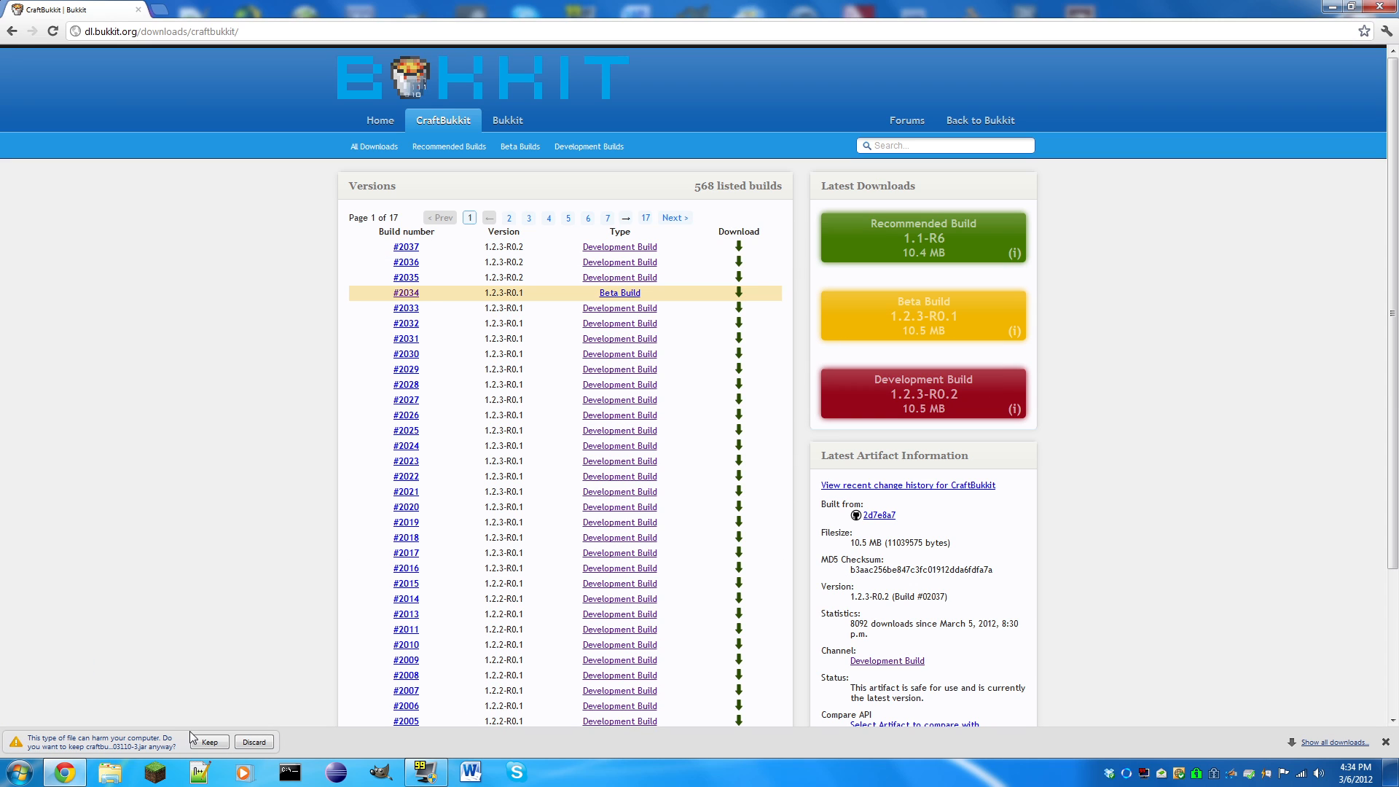
pyautogui.click(209, 742)
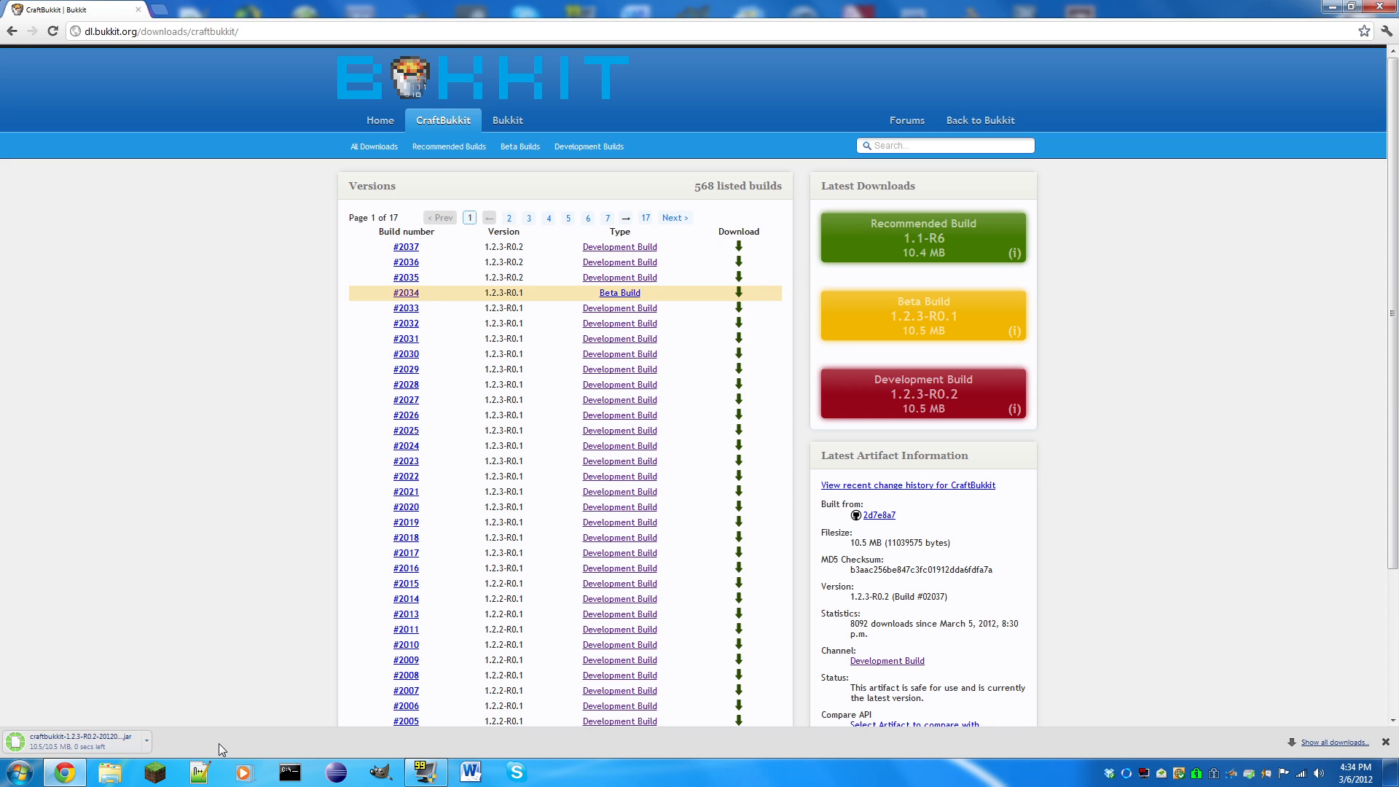
pyautogui.click(1386, 742)
pyautogui.click(1379, 6)
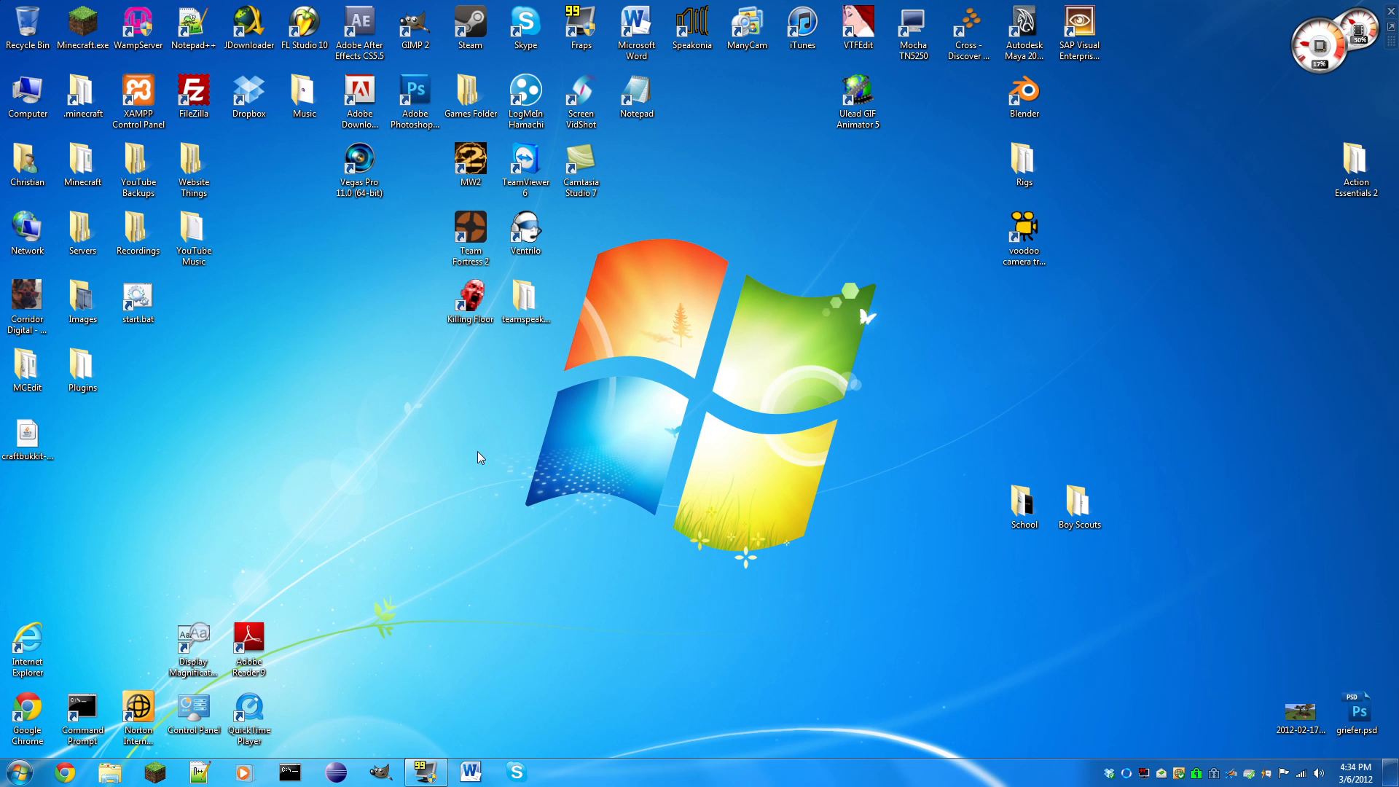
# Create a new folder named "le server" on the desktop.
pyautogui.rightClick(577, 429)
pyautogui.moveTo(478, 576)
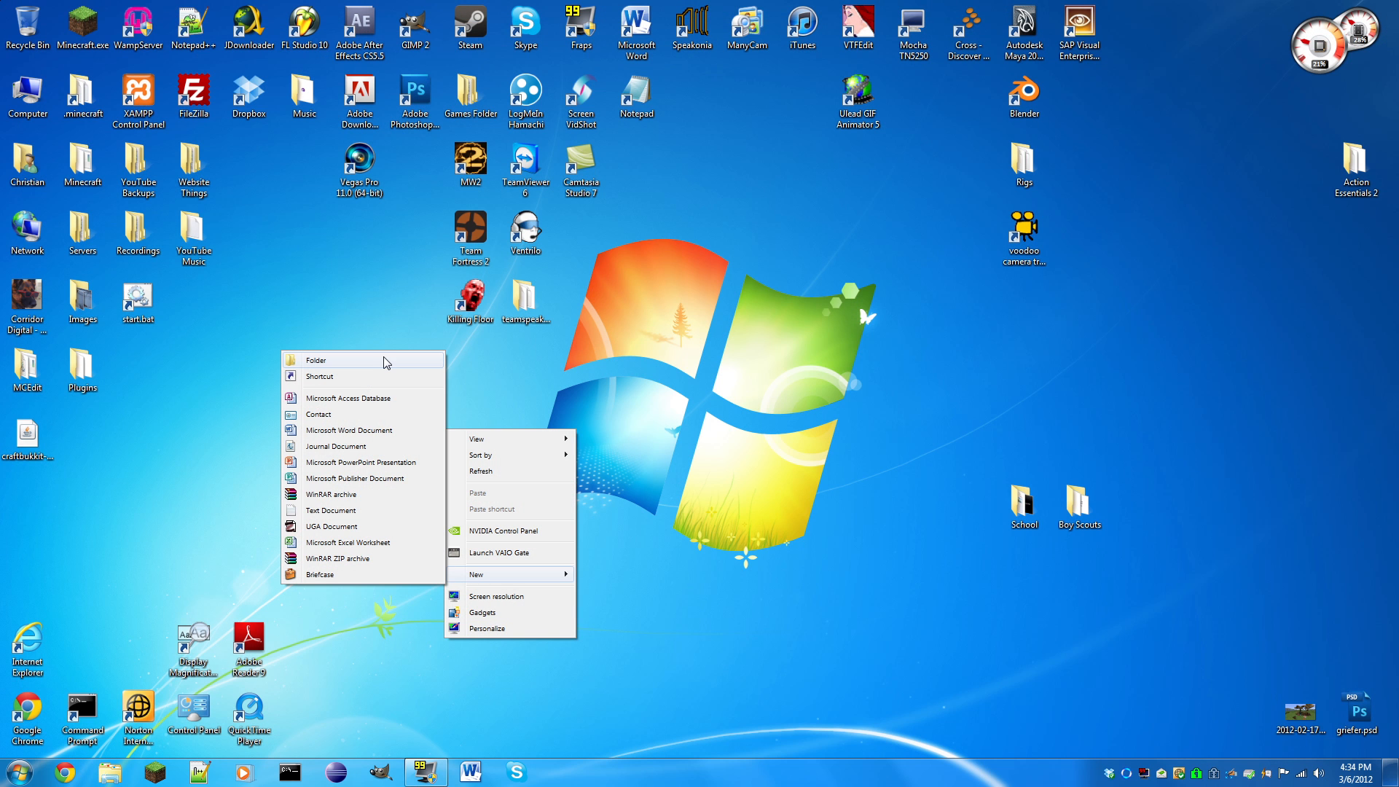
pyautogui.click(376, 361)
pyautogui.write('le server')
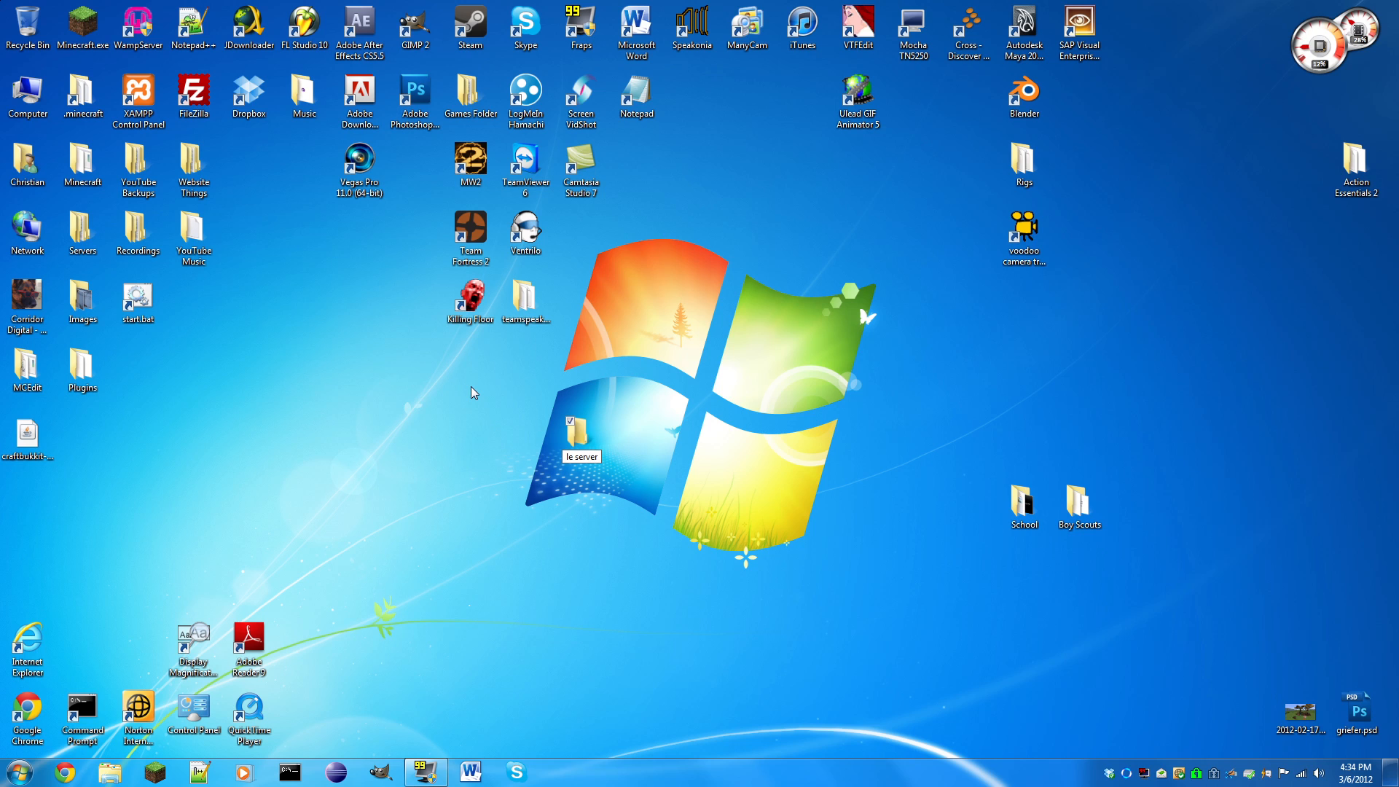
pyautogui.press('Return')
# Move the downloaded CraftBukkit jar from the desktop into the le server folder and rename it craftbukkit.jar.
pyautogui.doubleClick(585, 442)
pyautogui.moveTo(33, 458); pyautogui.dragTo(845, 404)
pyautogui.rightClick(743, 299)
pyautogui.click(583, 554)
pyautogui.write('craftbukkit.jar')
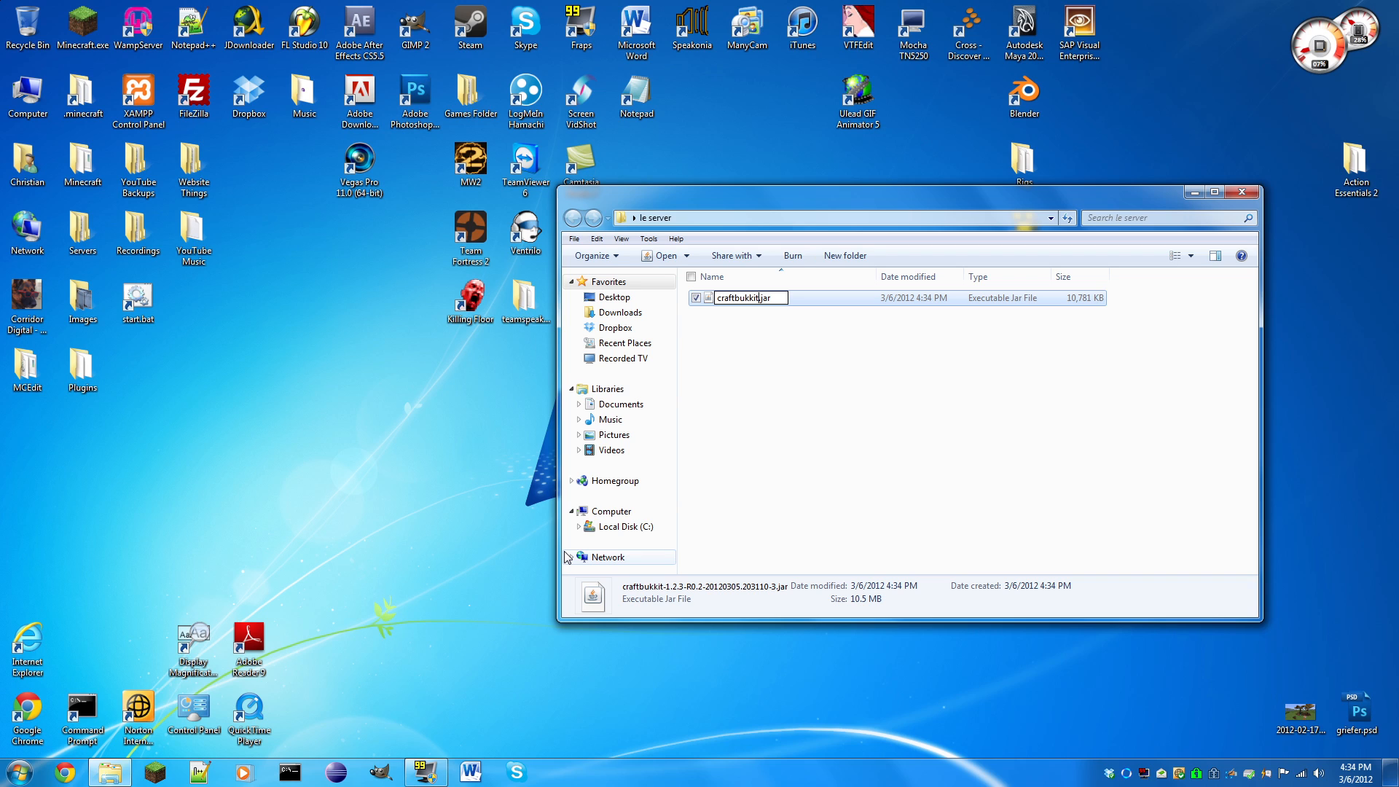
pyautogui.click(1012, 471)
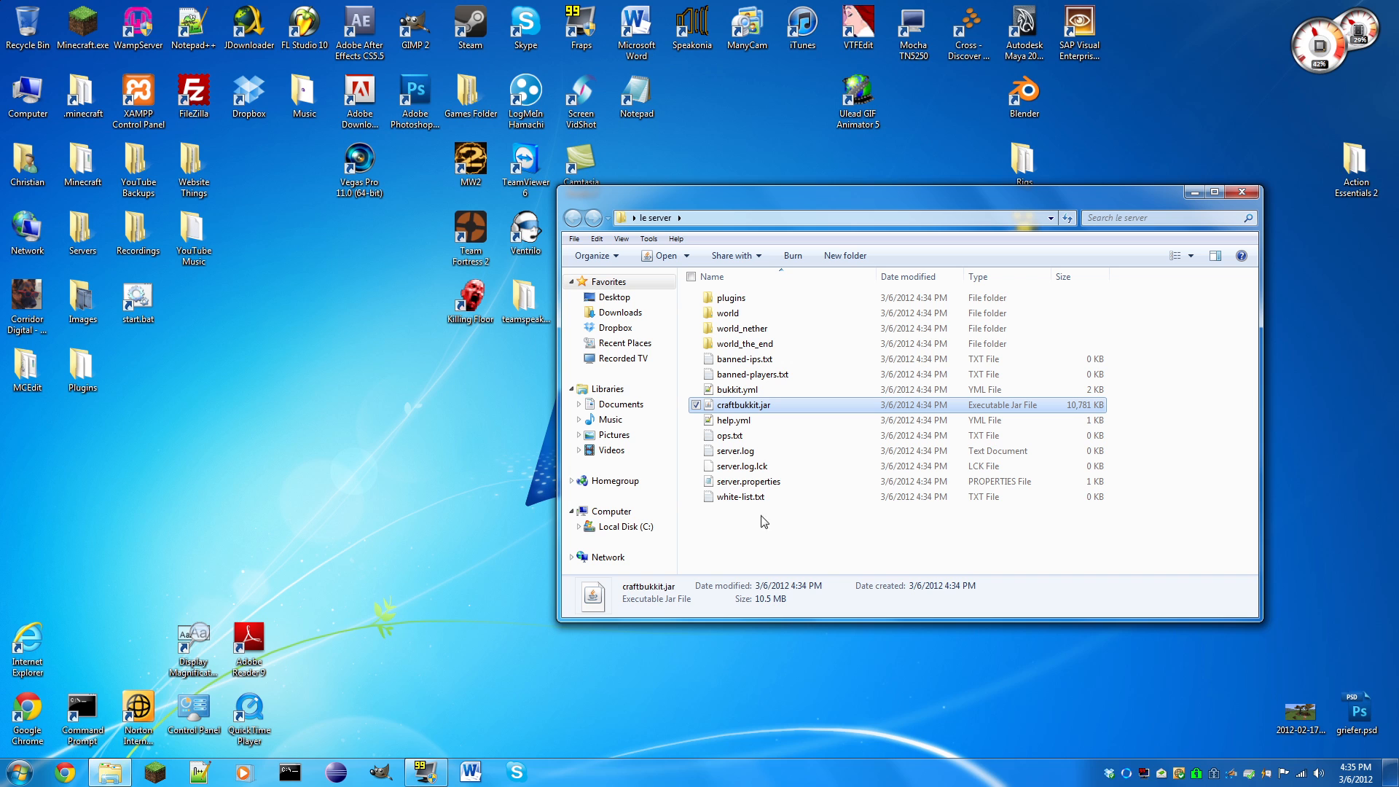
# View the contents of server.properties in the le server folder and close the file.
pyautogui.doubleClick(749, 482)
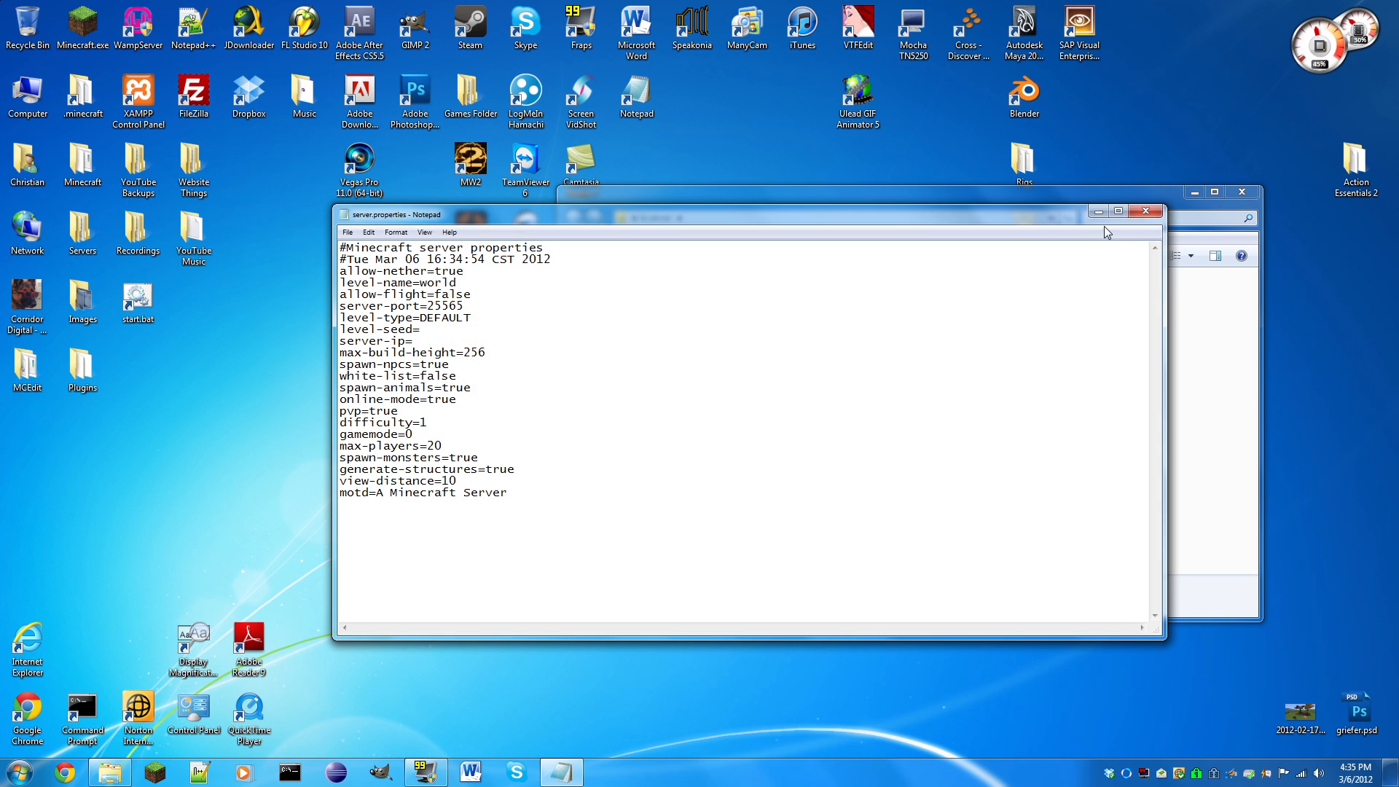
pyautogui.click(1145, 211)
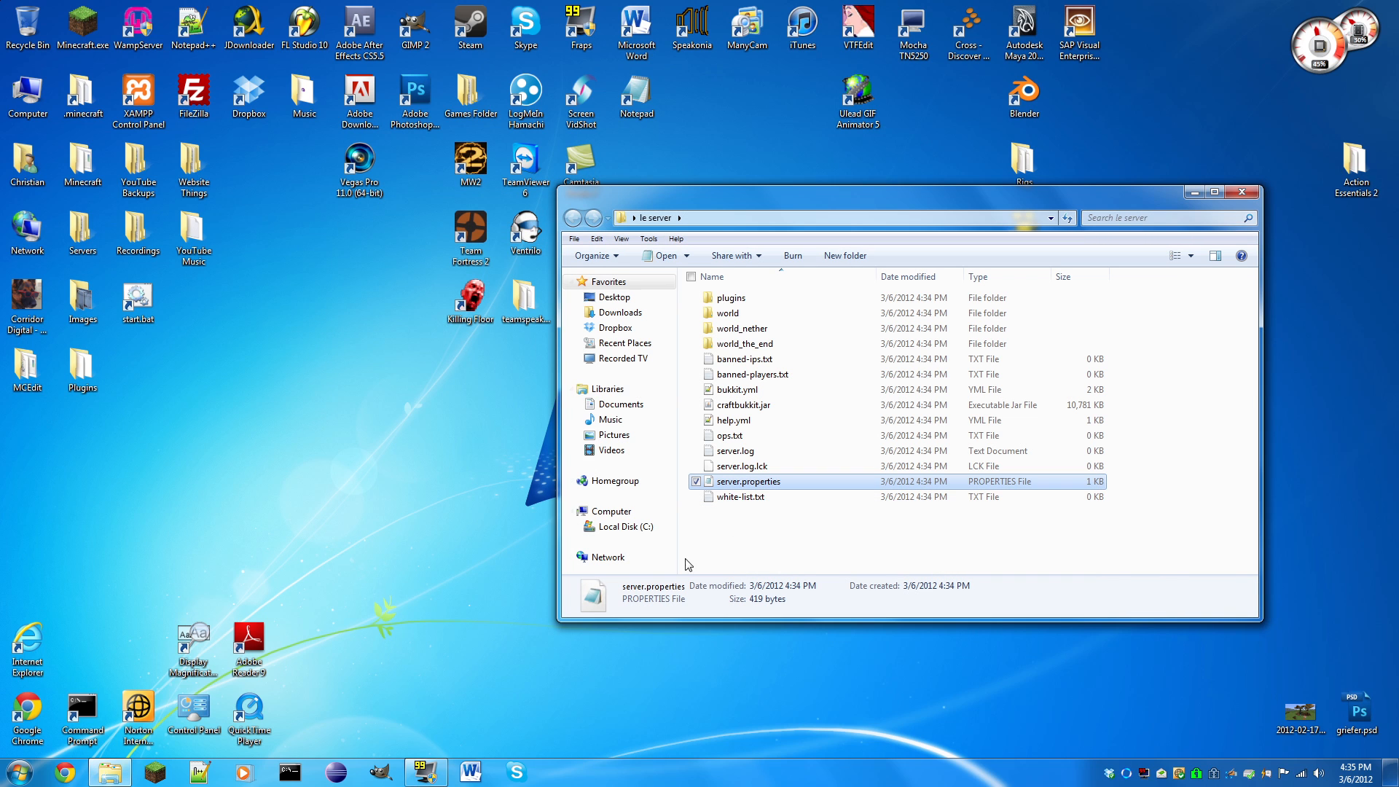
pyautogui.click(19, 771)
pyautogui.write('notepad')
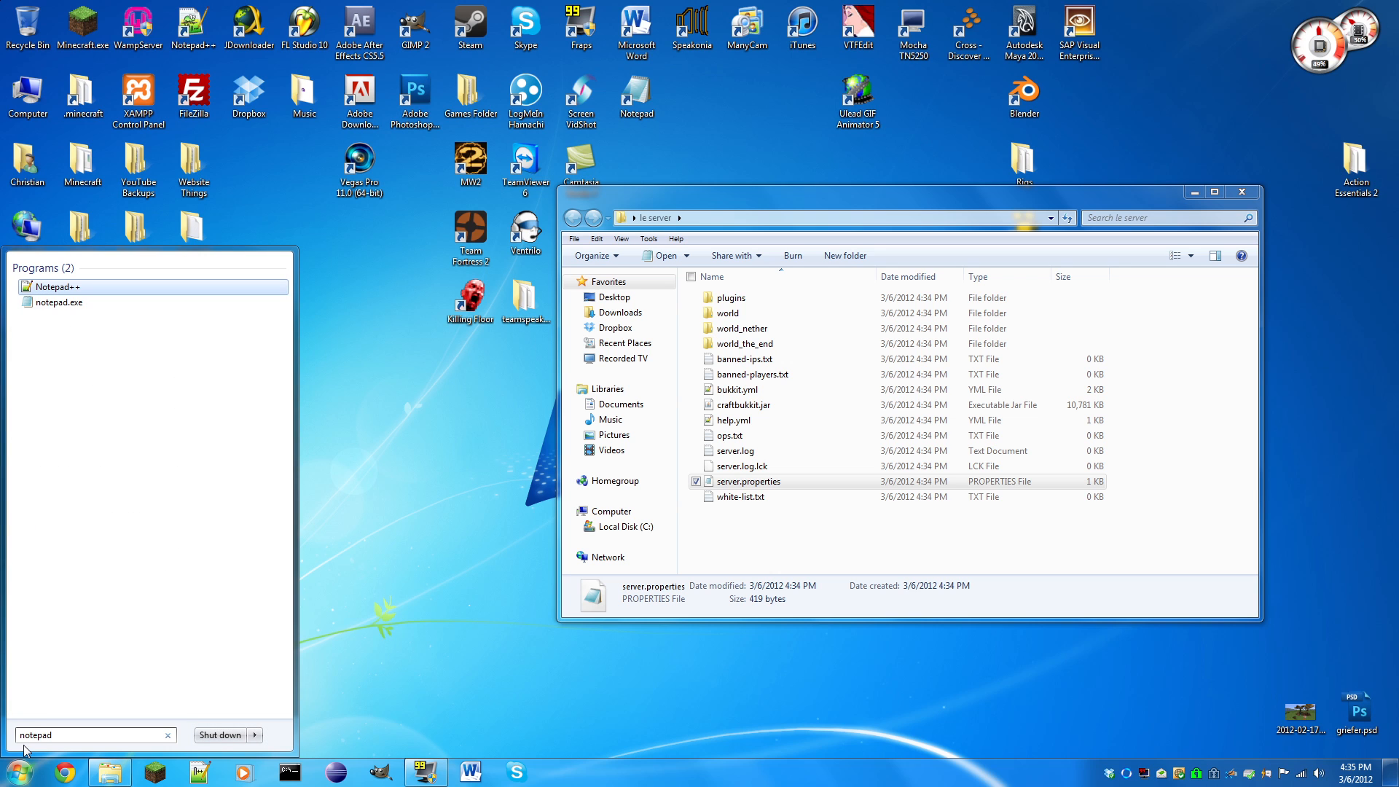
pyautogui.click(58, 303)
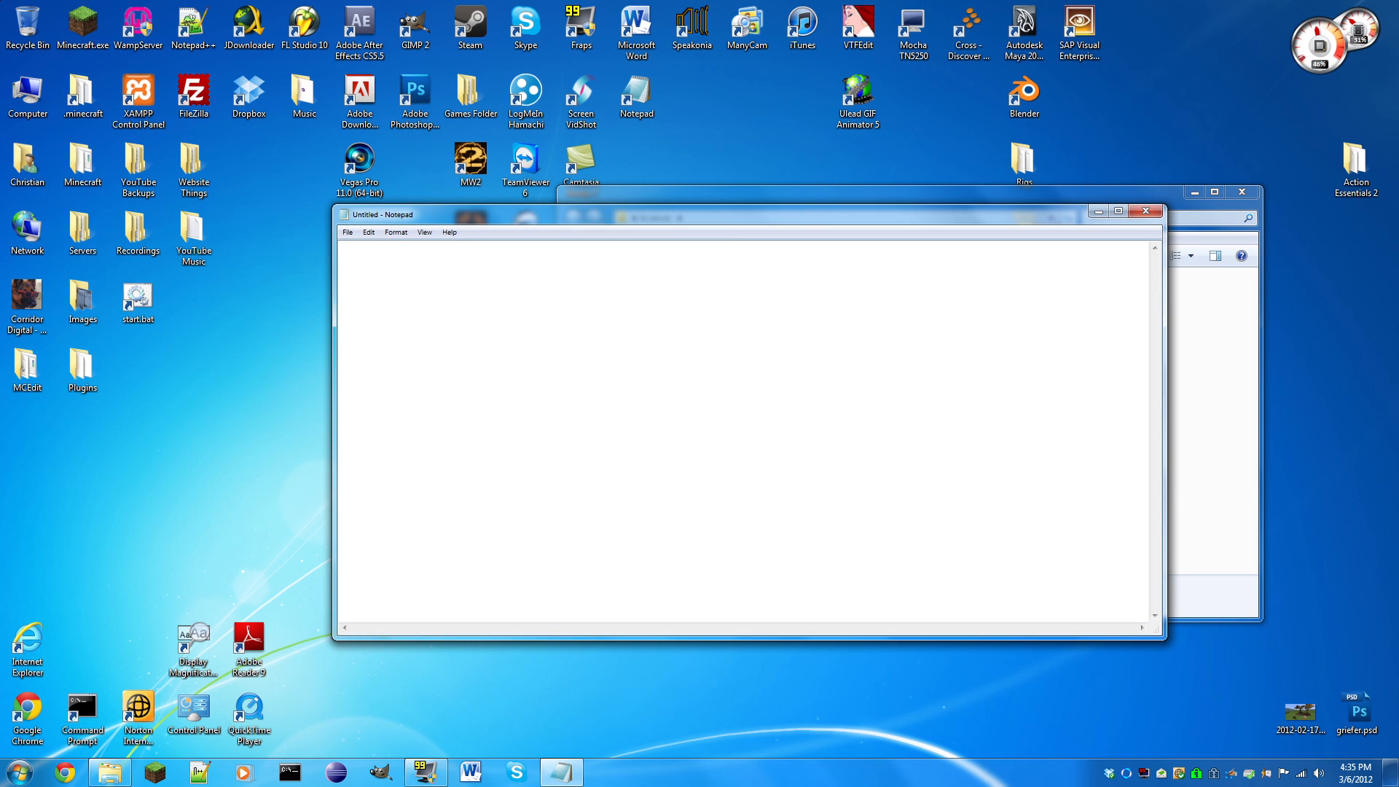
pyautogui.moveTo(740, 219); pyautogui.dragTo(624, 251)
pyautogui.write('@echo off "%ProgramFiles(x86)%\\Java\\jre6\\bin\\java.exe" -Xms1024M -Xmx1024M -jar craftbukkit.jar pause')
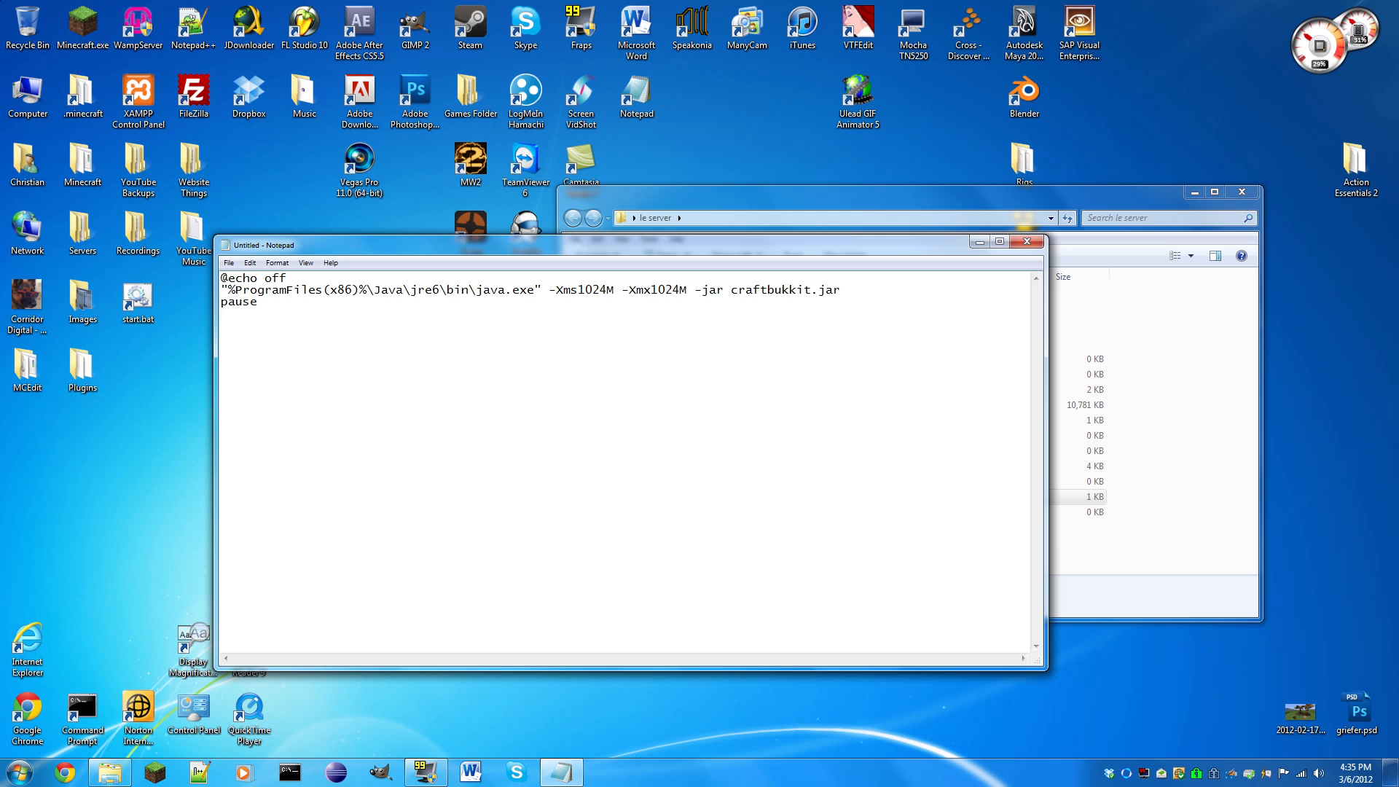
pyautogui.hotkey('ctrl', 'a')
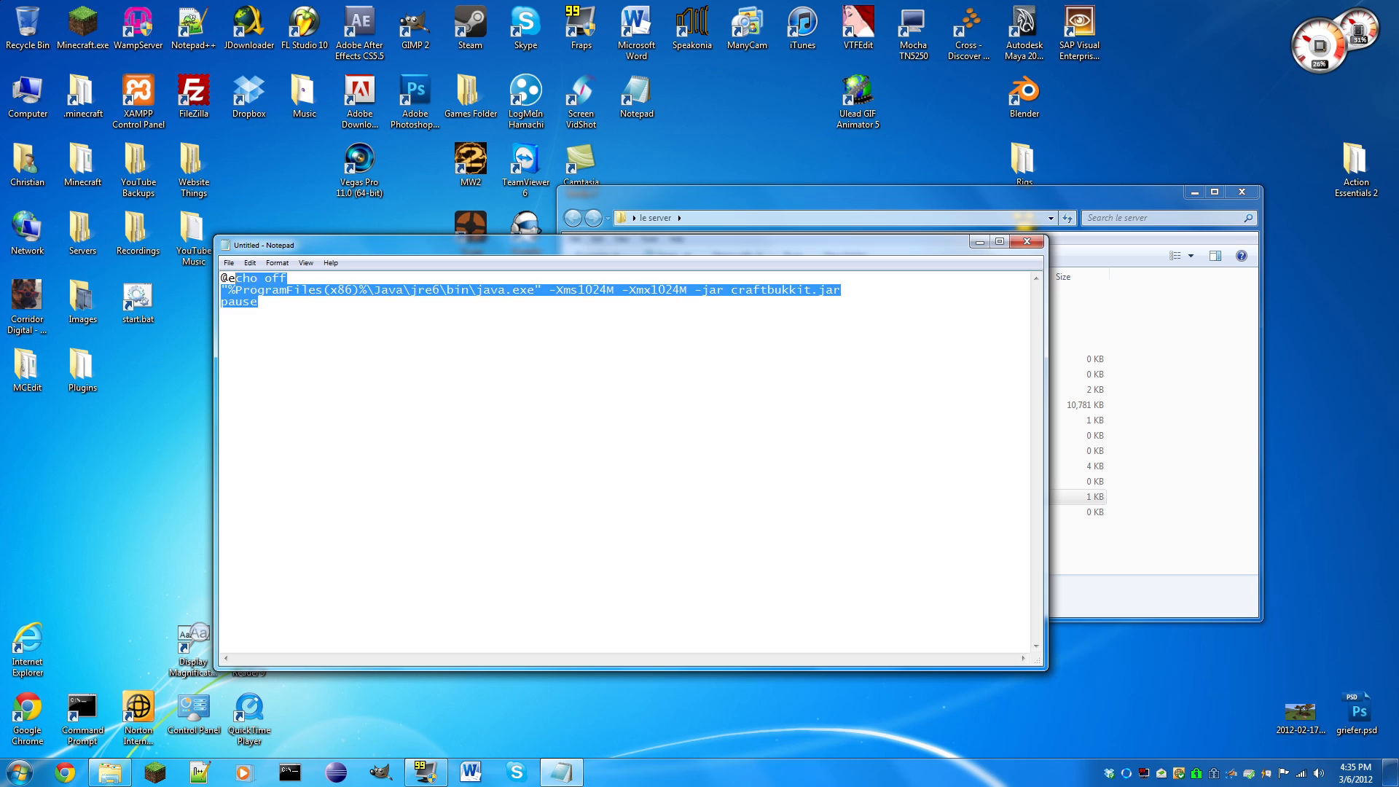
pyautogui.hotkey('ctrl', 'a')
pyautogui.moveTo(259, 302); pyautogui.dragTo(221, 278)
pyautogui.click(259, 302)
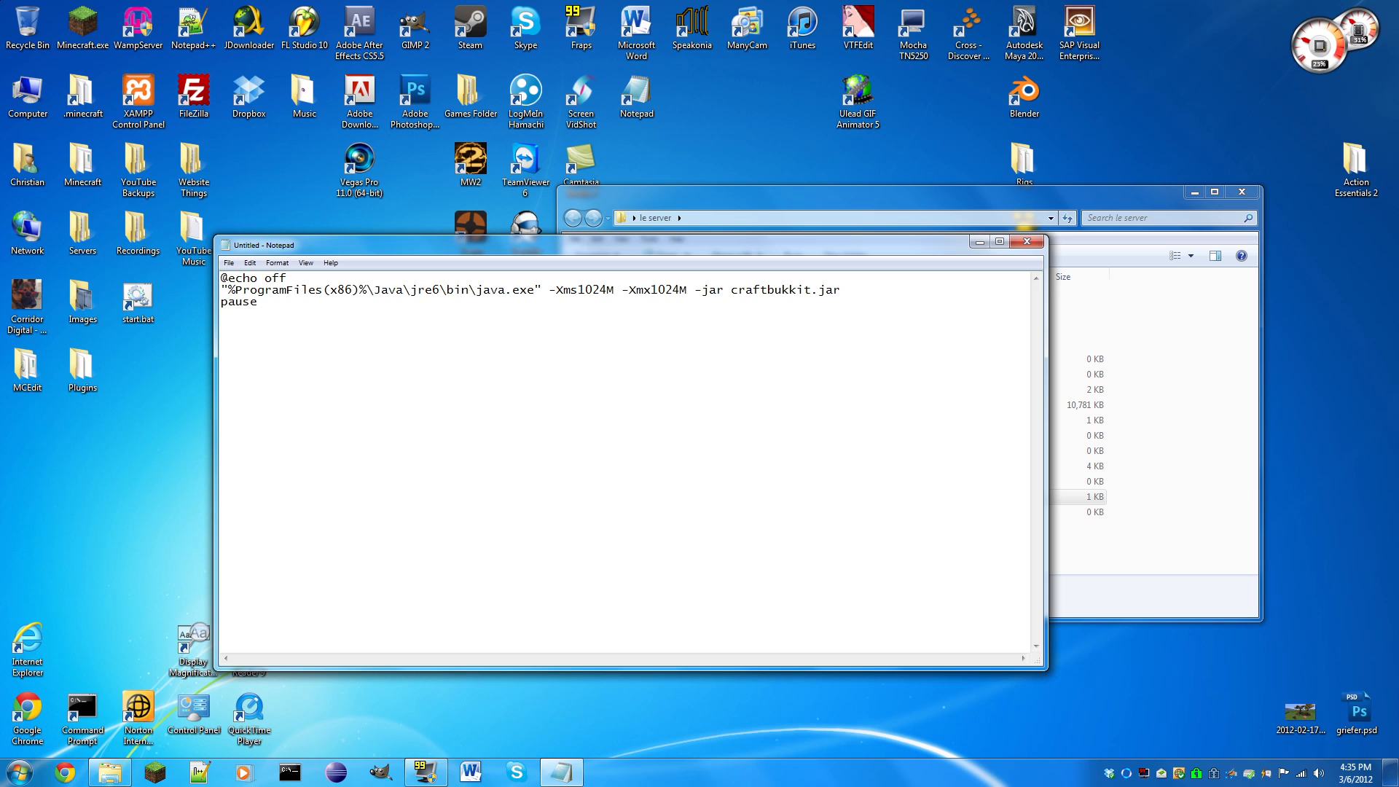
# Save the script as start.bat in the le server folder with file type All Files, and close Notepad.
pyautogui.hotkey('ctrl', 's')
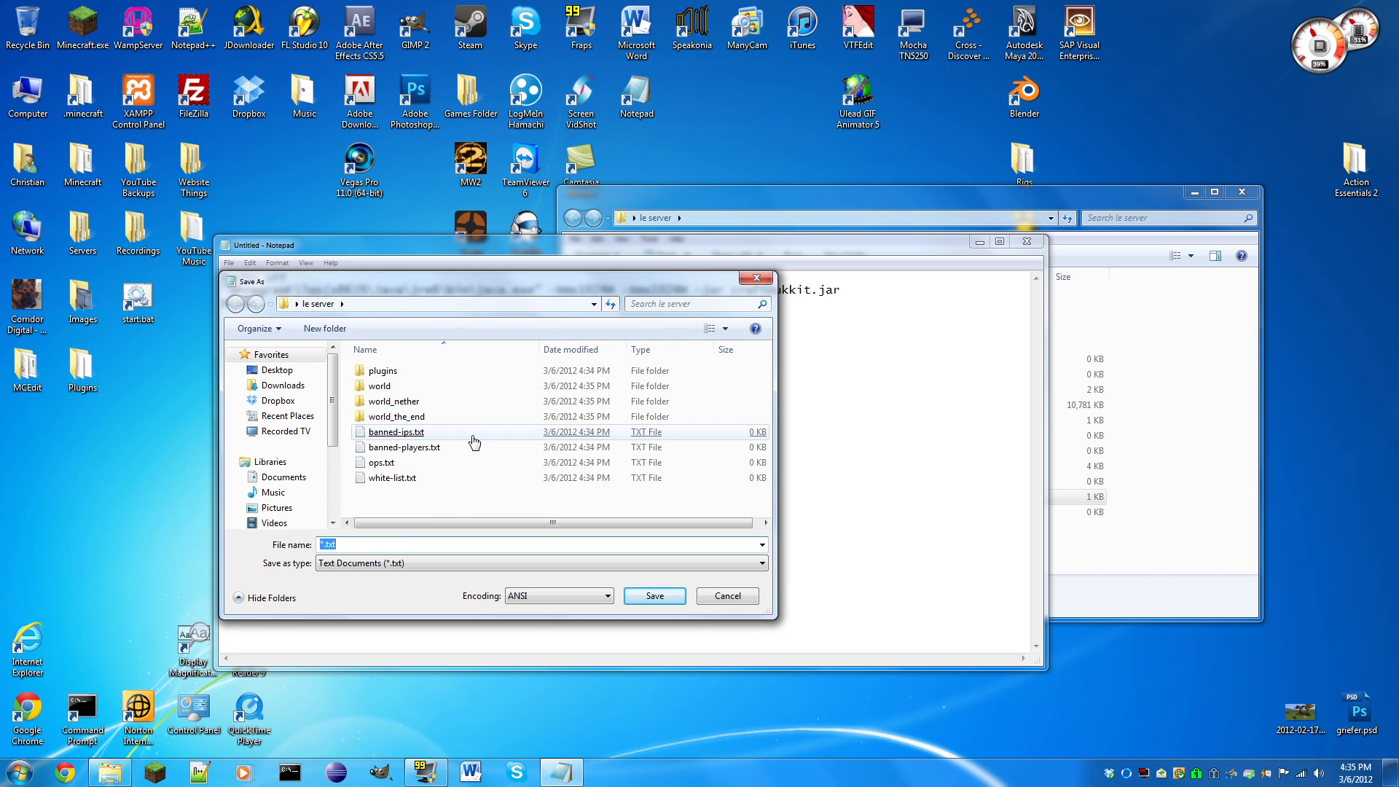
pyautogui.click(440, 561)
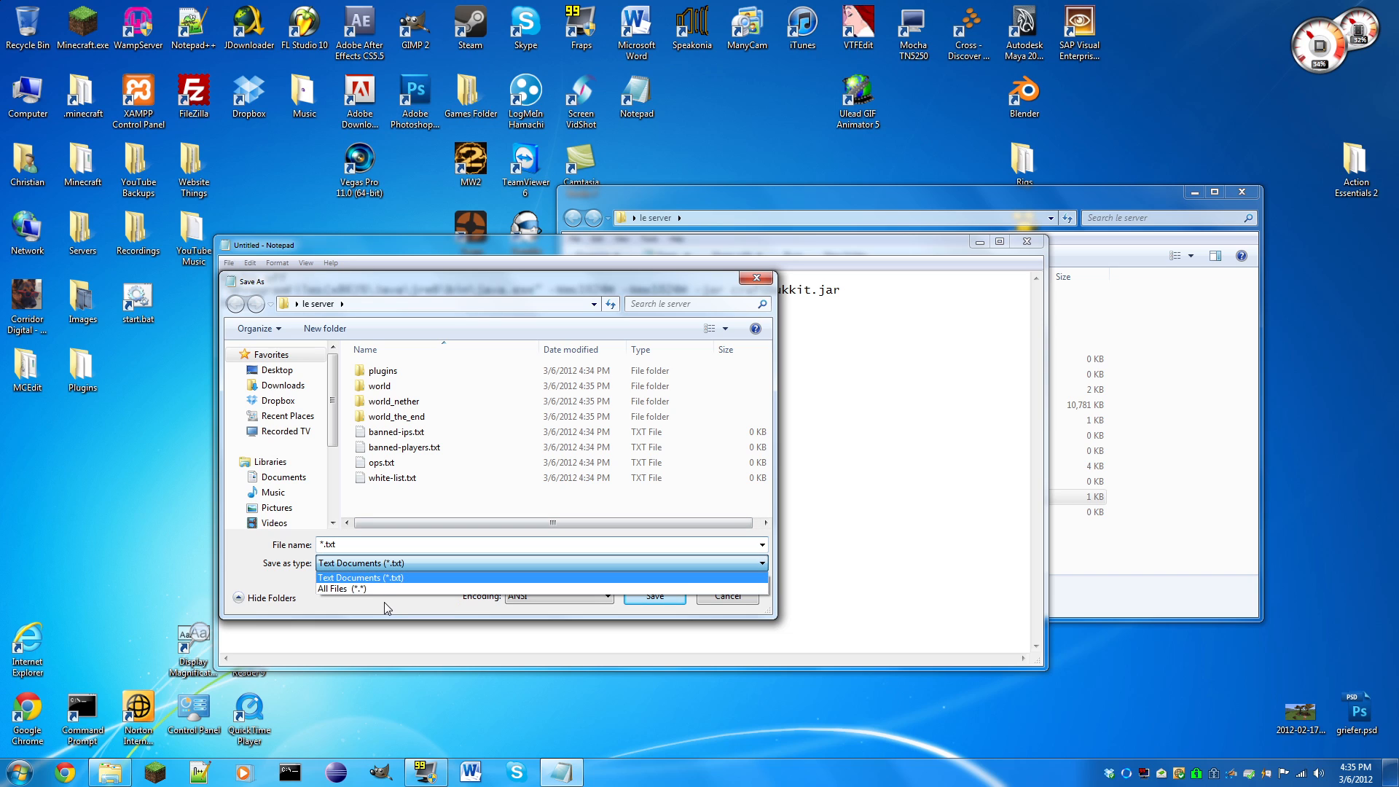
pyautogui.click(356, 548)
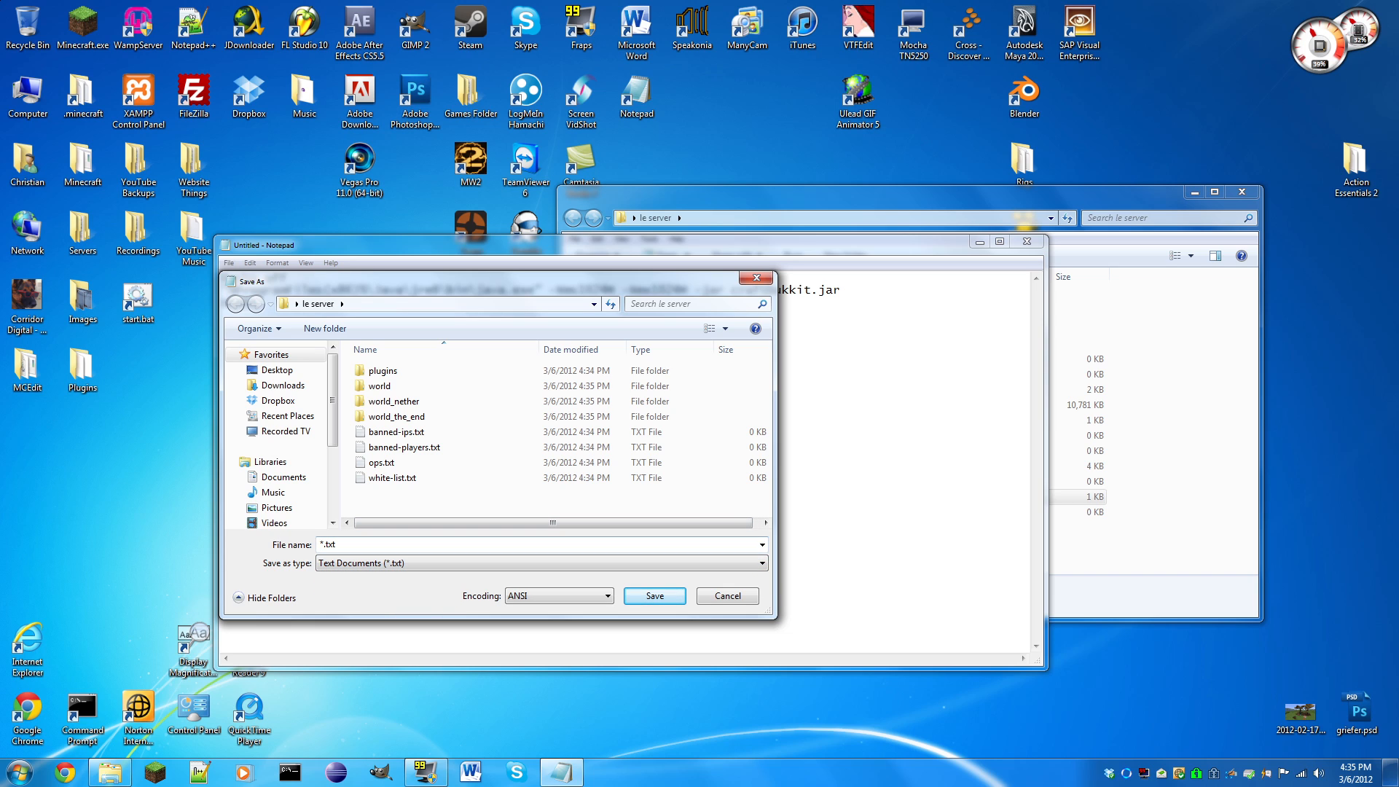
pyautogui.write('start.bat')
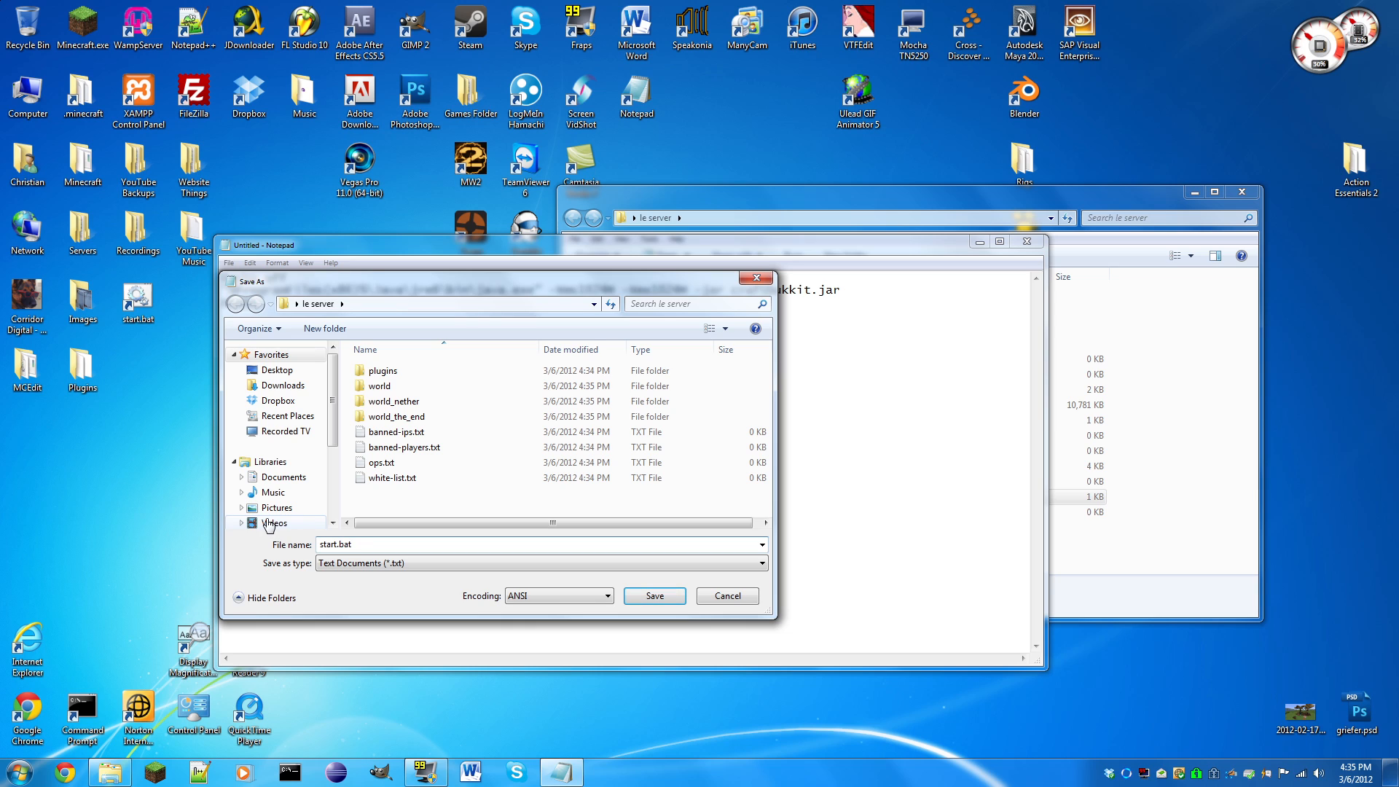
pyautogui.click(330, 567)
pyautogui.click(325, 589)
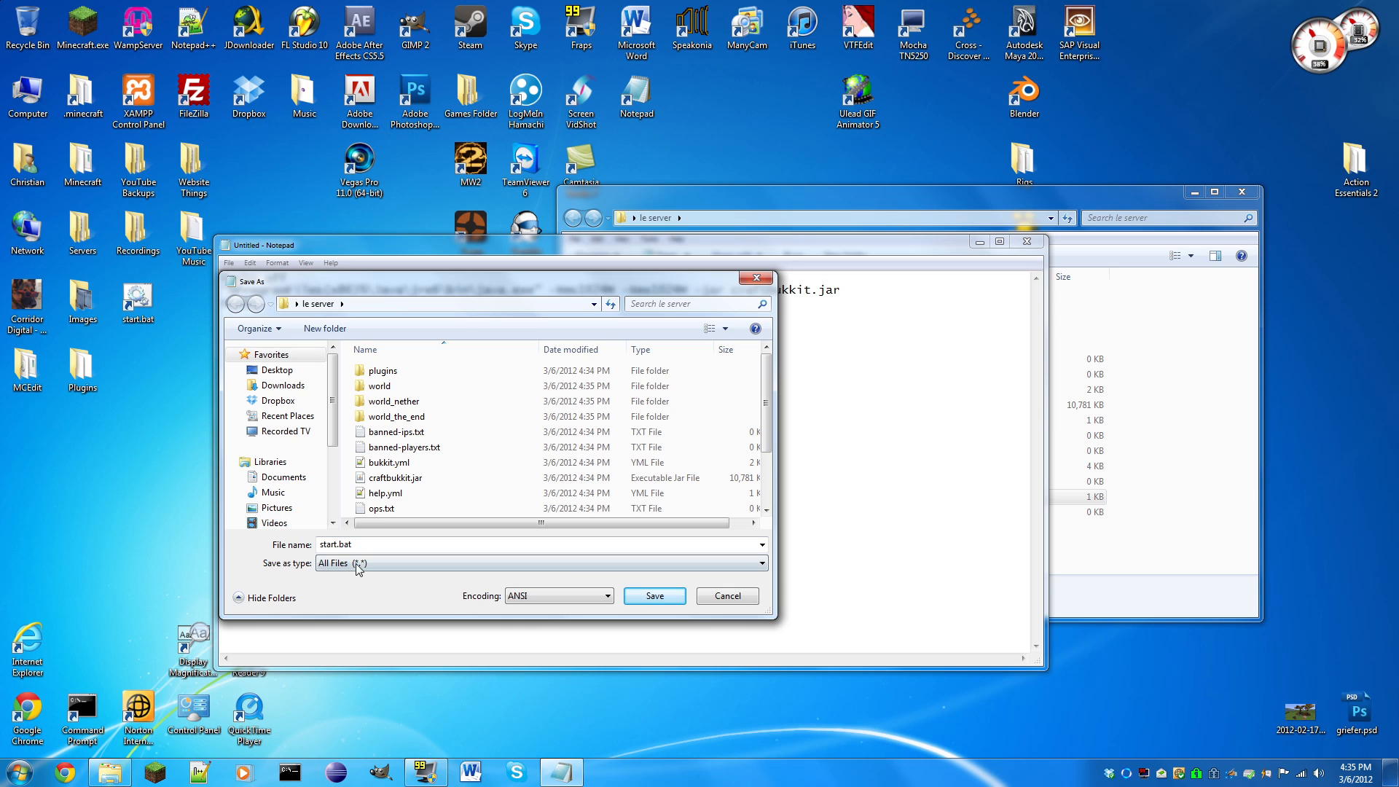
pyautogui.click(656, 596)
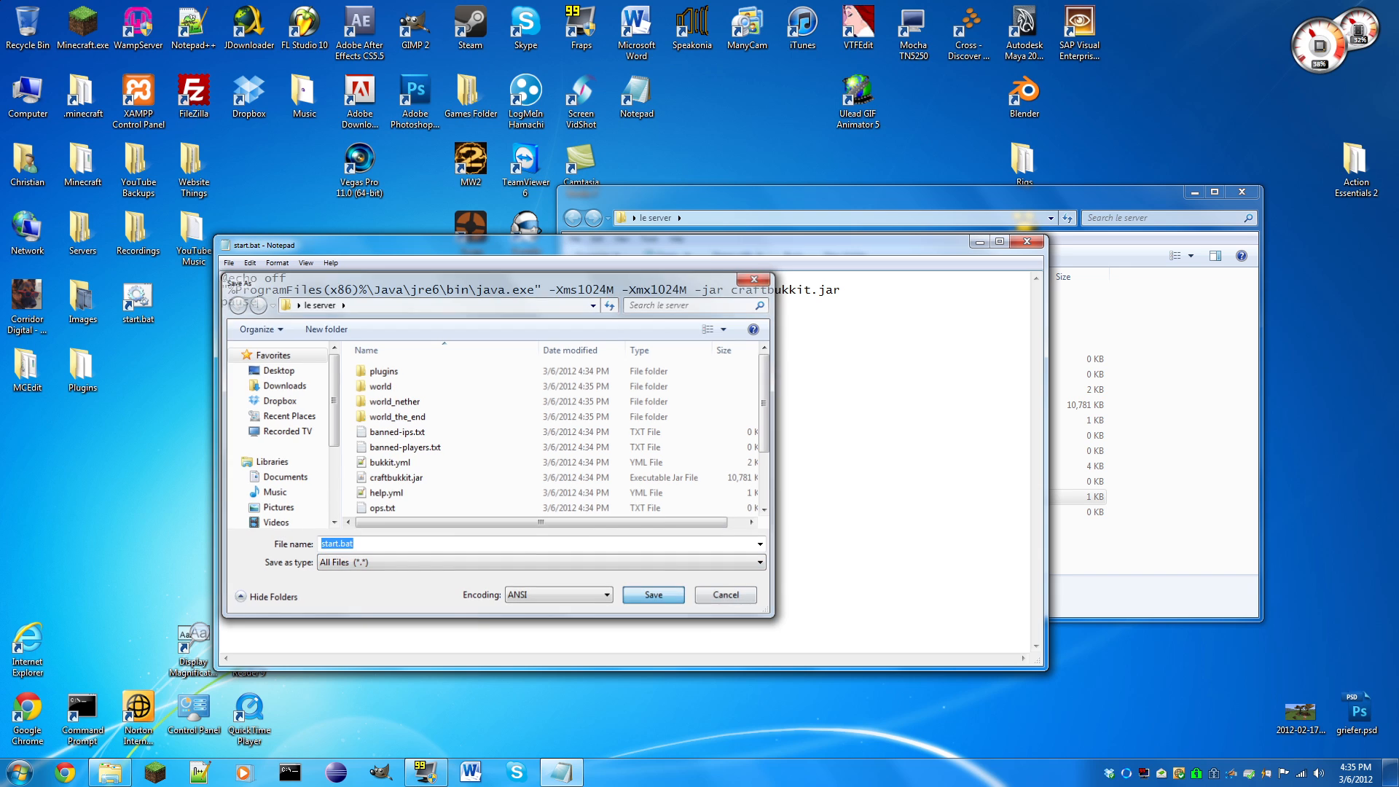
pyautogui.click(1026, 241)
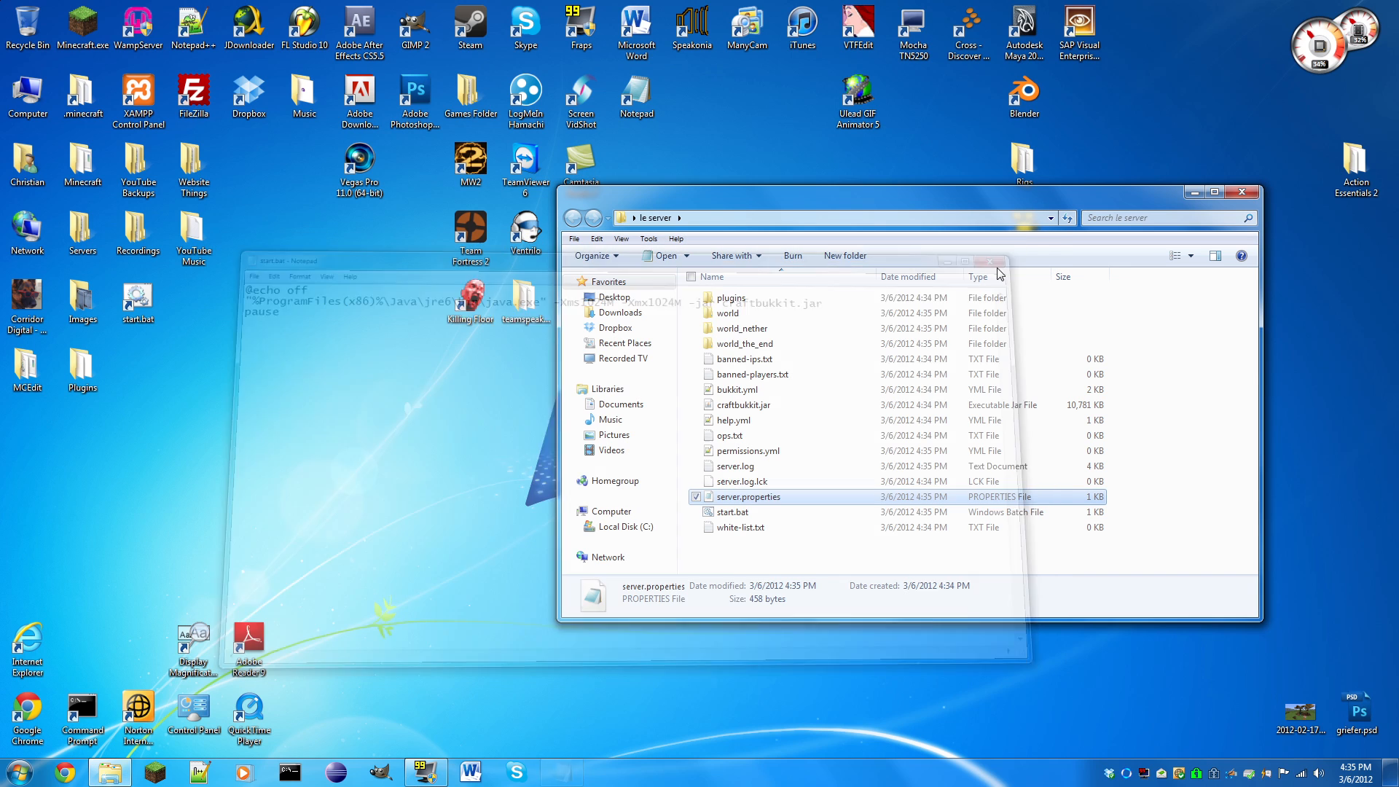
# Launch the server with start.bat and enlarge its console window.
pyautogui.click(750, 556)
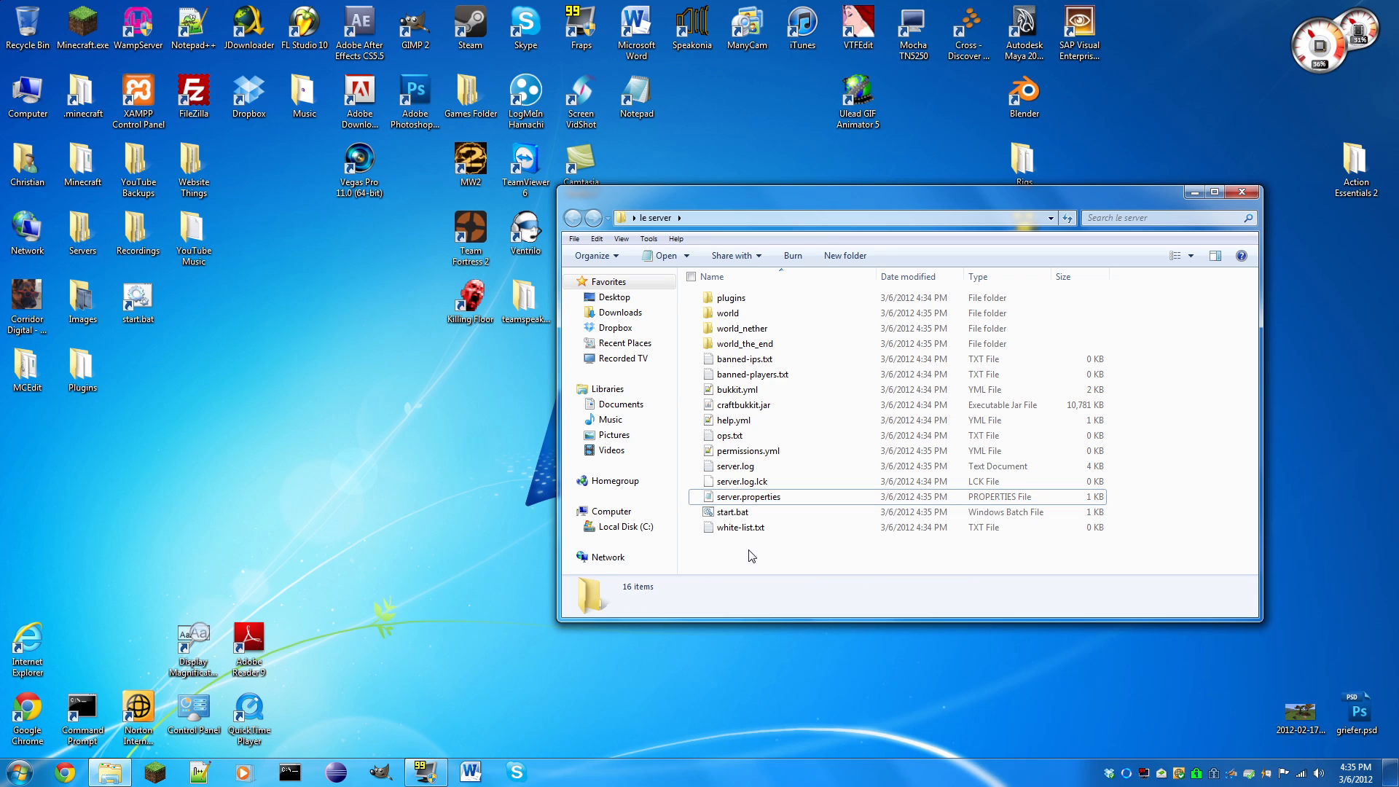
pyautogui.doubleClick(735, 512)
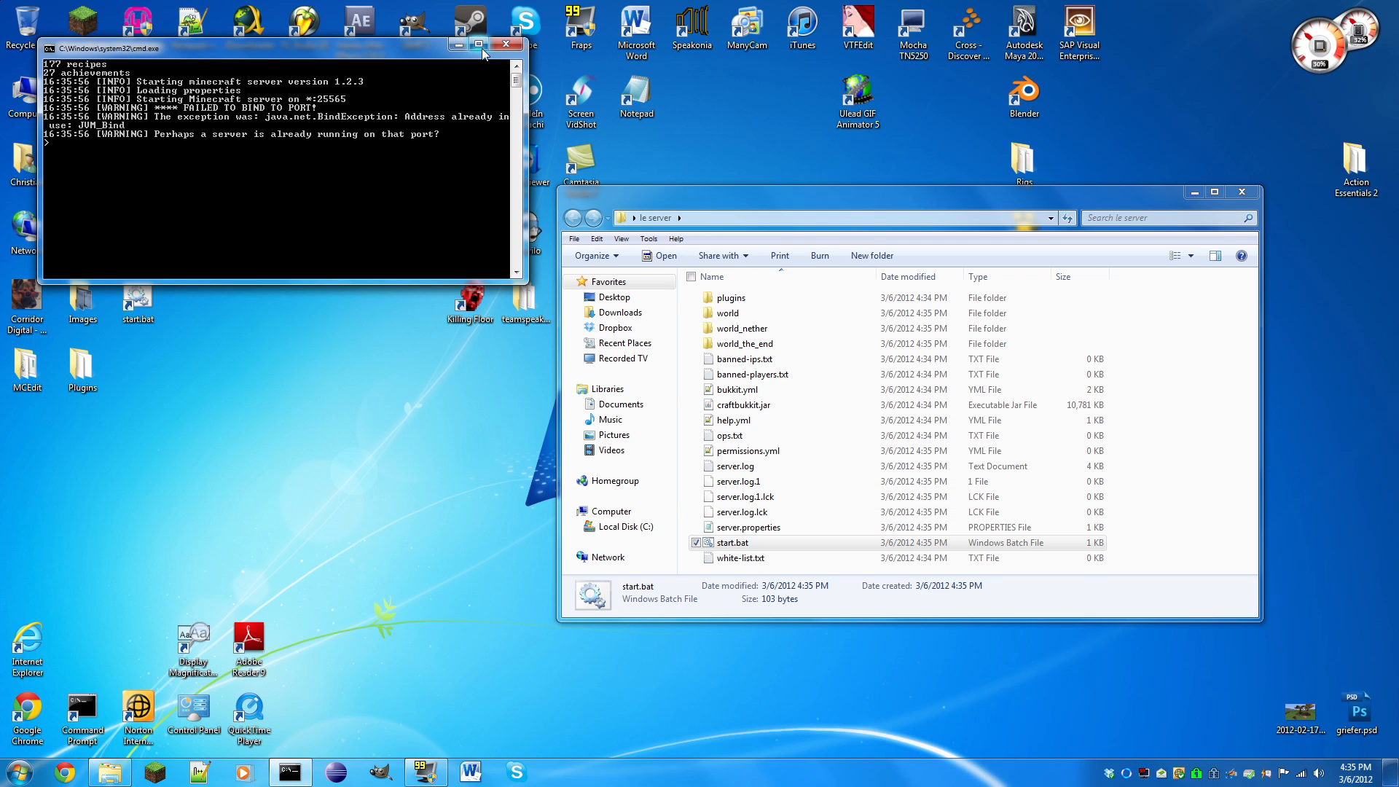
pyautogui.click(481, 48)
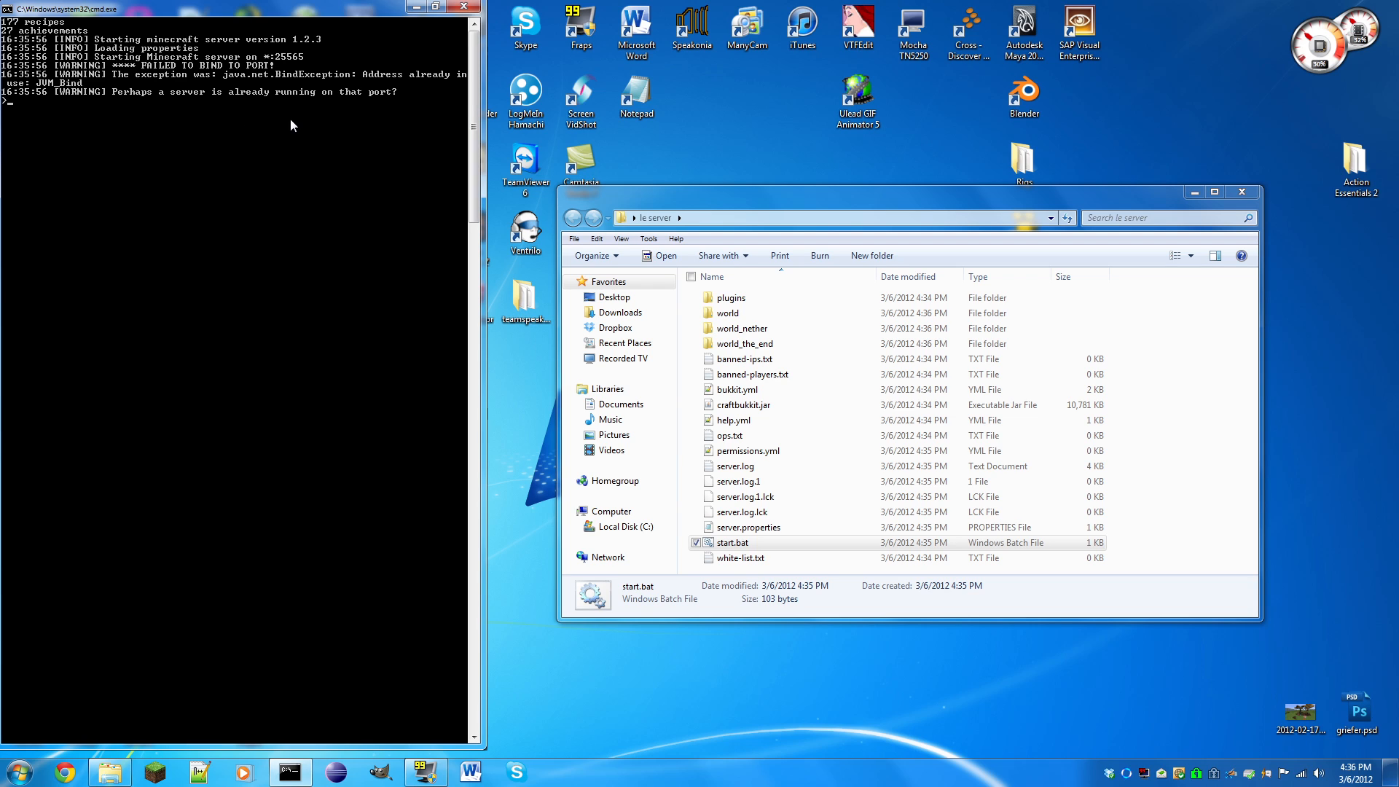
# Shut down the server with the stop command, repeating it until the server stops, and dismiss the console.
pyautogui.write('stop')
pyautogui.press('Return')
pyautogui.write('s')
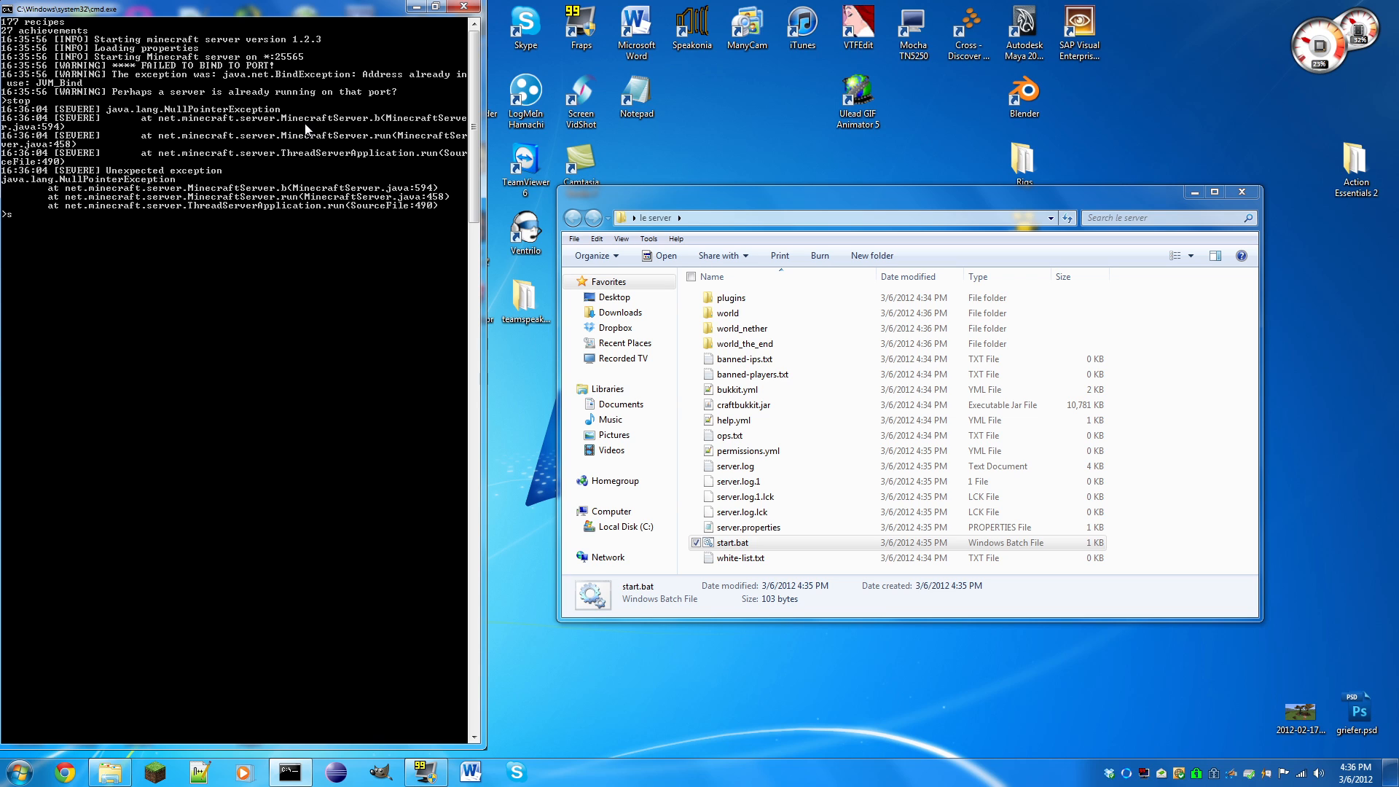
pyautogui.write('top')
pyautogui.press('Return')
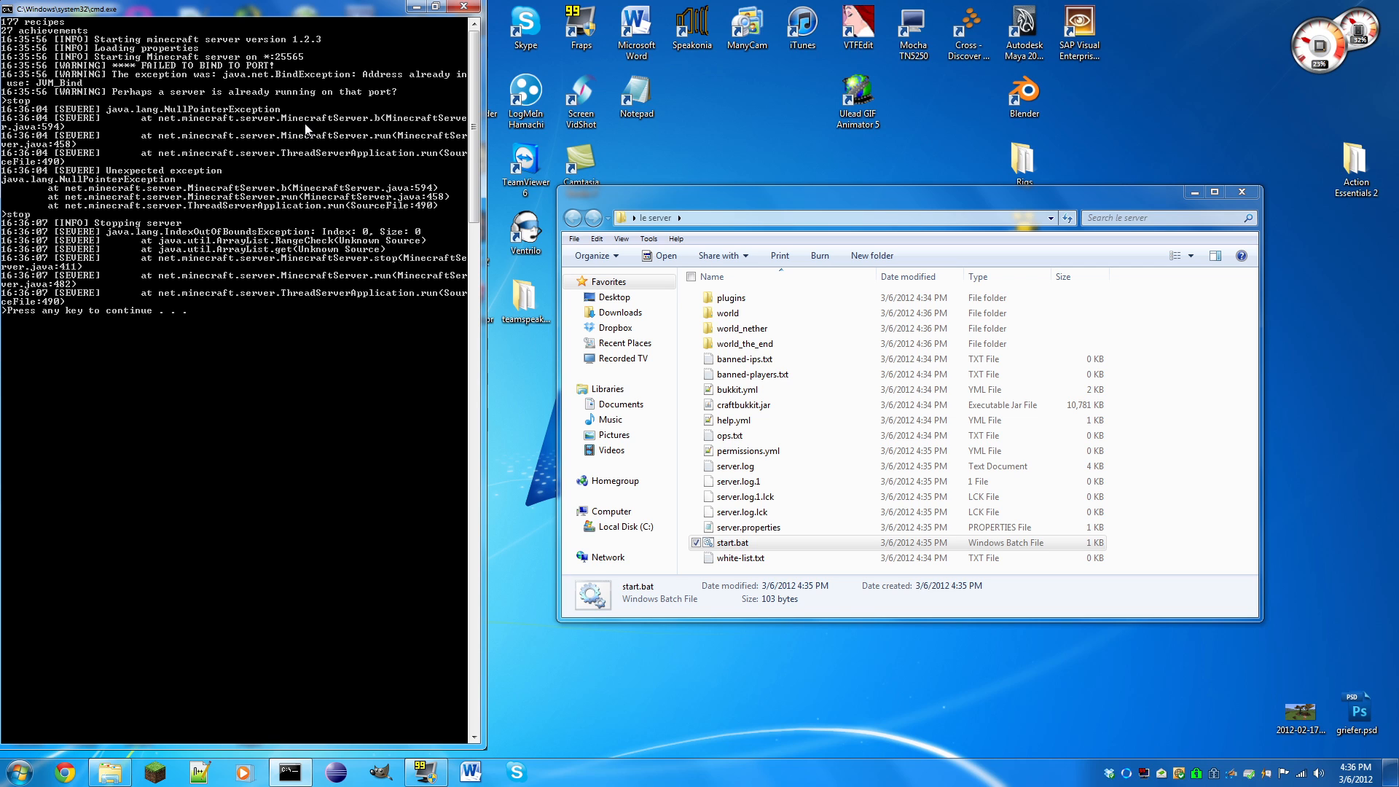
pyautogui.press('Return')
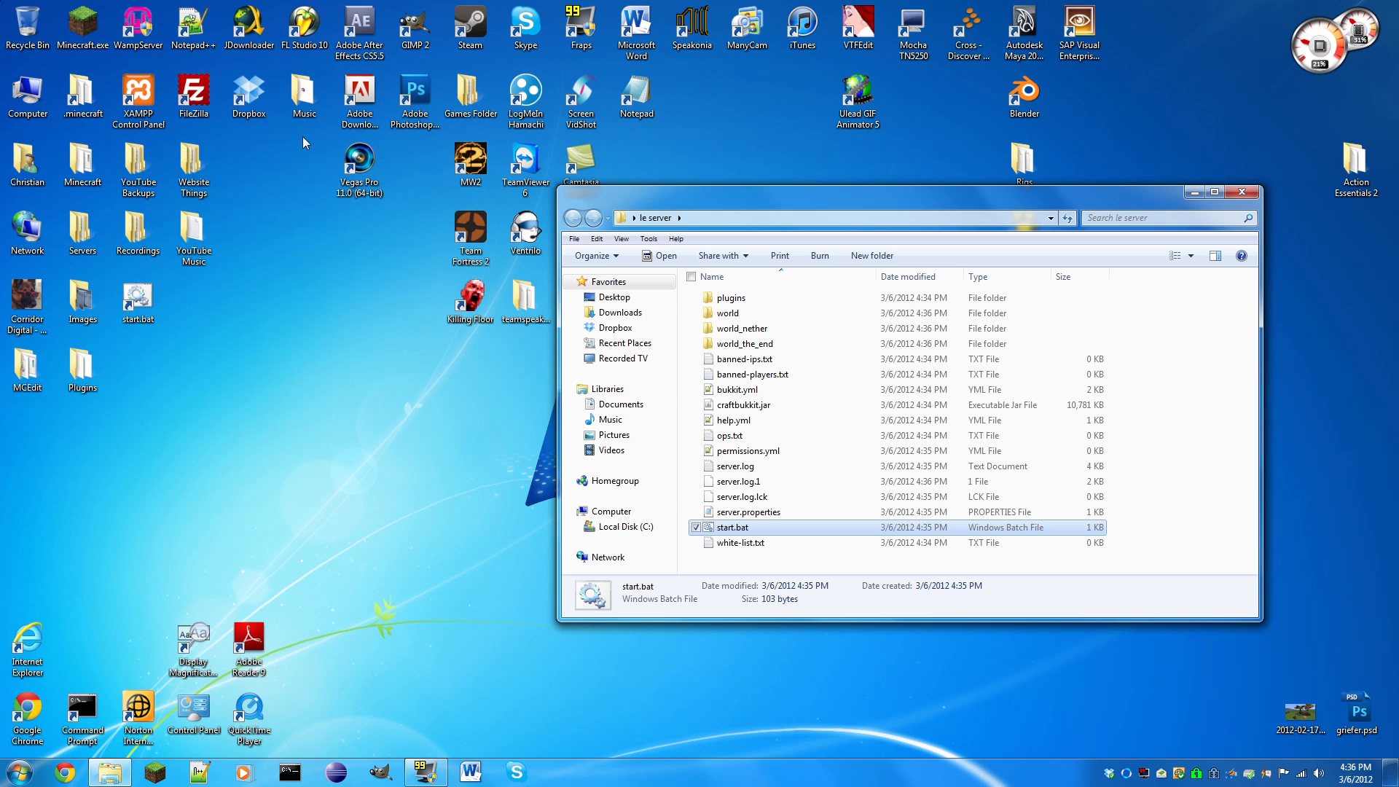
# Open server.properties in Notepad and place the cursor at the end of the server-ip line.
pyautogui.doubleClick(772, 513)
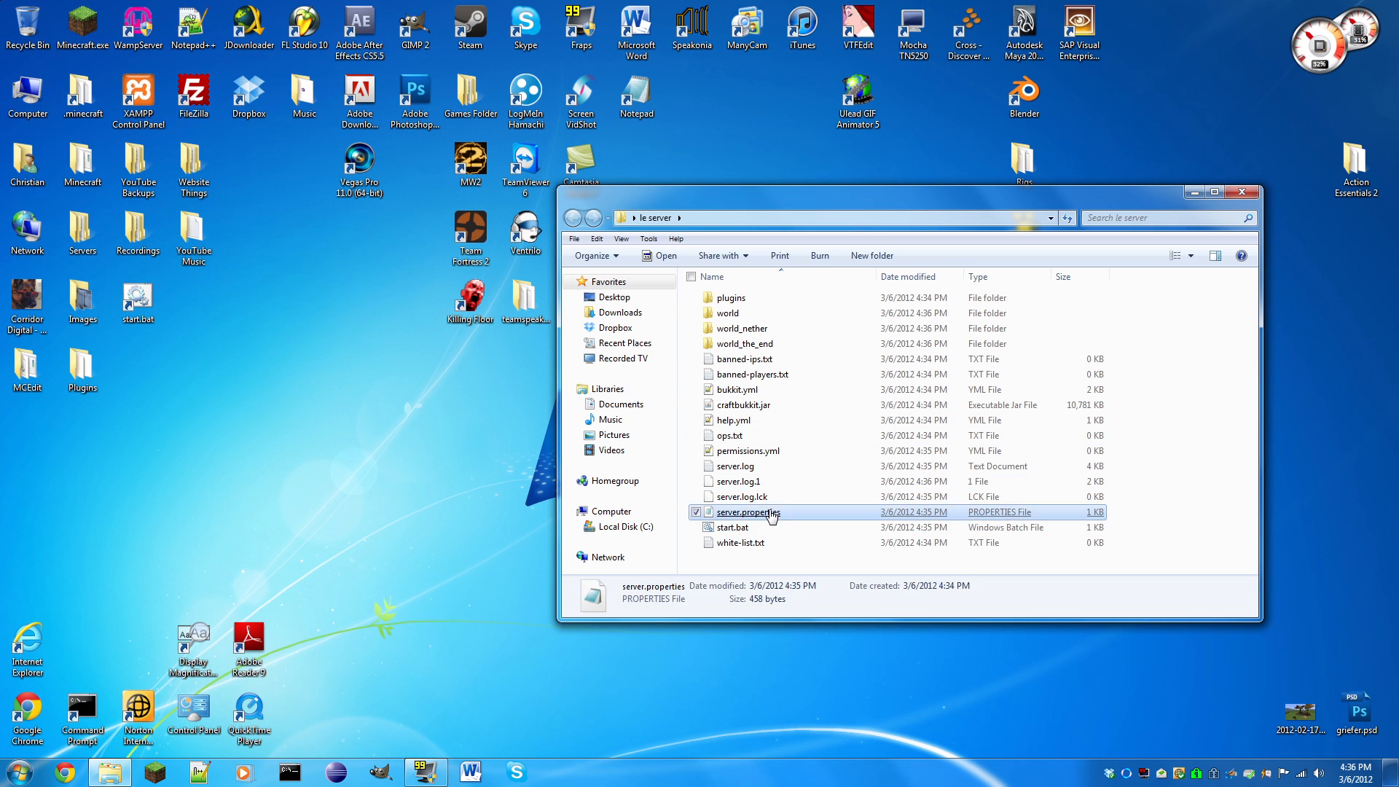
pyautogui.moveTo(434, 246); pyautogui.dragTo(509, 248)
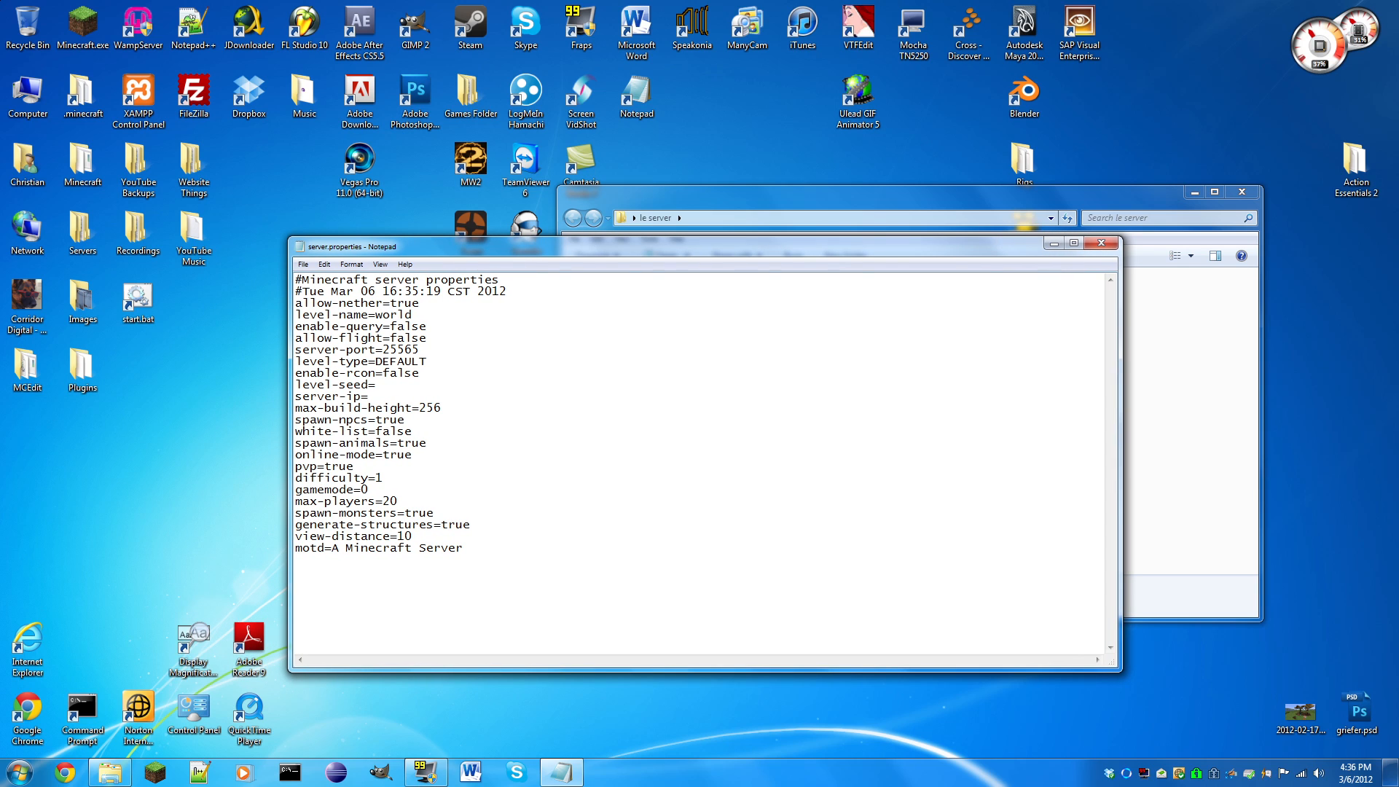
pyautogui.moveTo(370, 397)
pyautogui.mouseDown()
pyautogui.moveTo(296, 386)
pyautogui.moveTo(317, 409)
pyautogui.moveTo(370, 397)
pyautogui.mouseUp()
# Open a command prompt by running cmd, close the extra console window, and place the remaining one over the desktop.
pyautogui.click(292, 771)
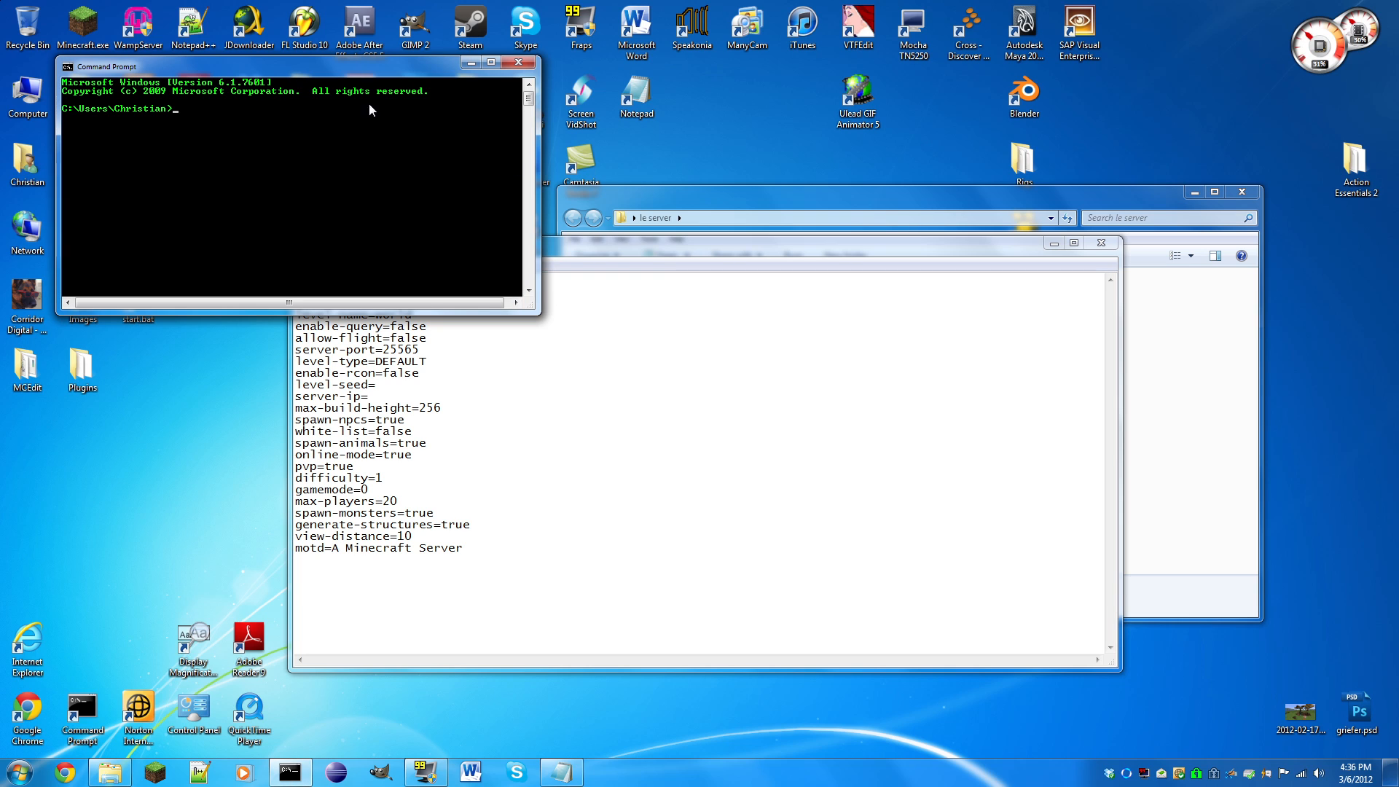
pyautogui.moveTo(326, 68); pyautogui.dragTo(409, 167)
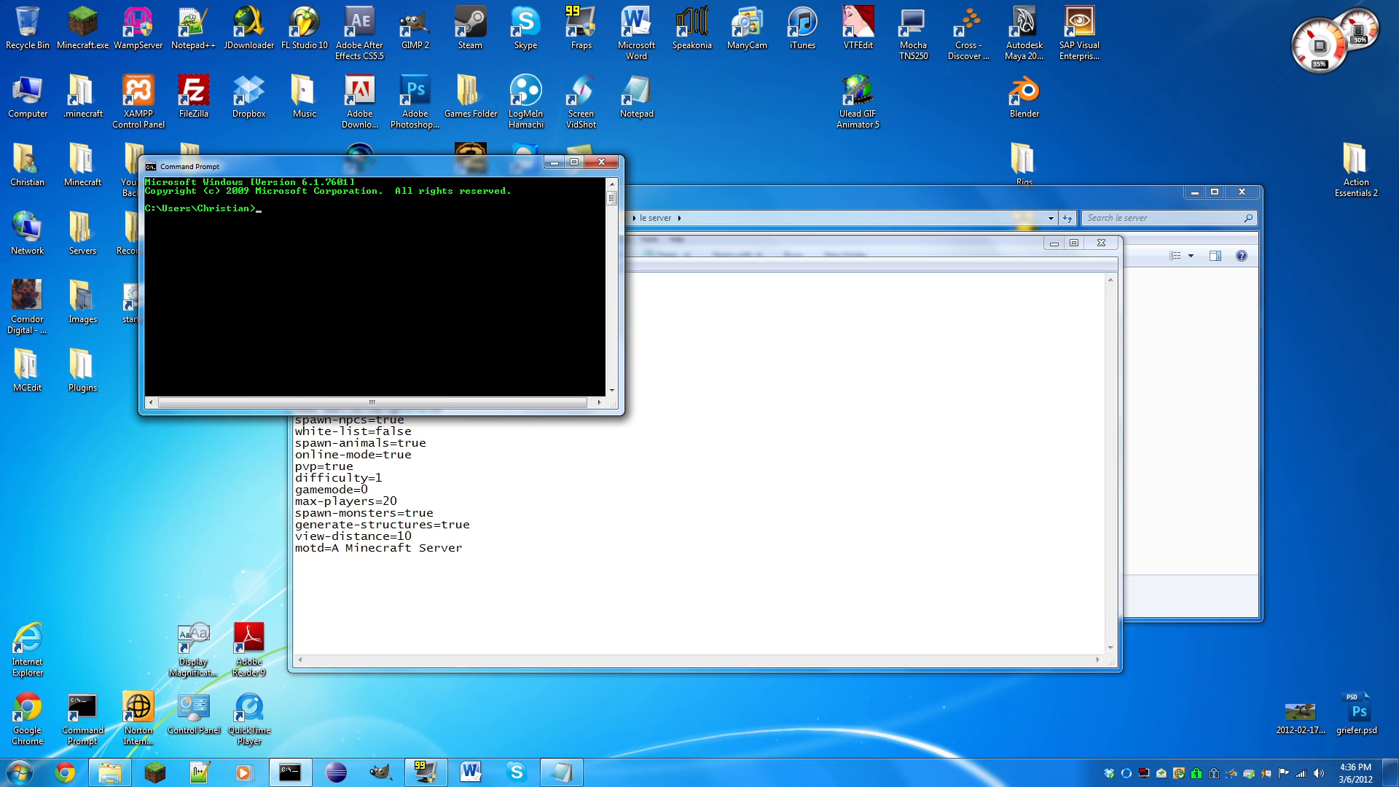
pyautogui.click(2, 780)
pyautogui.write('cmd')
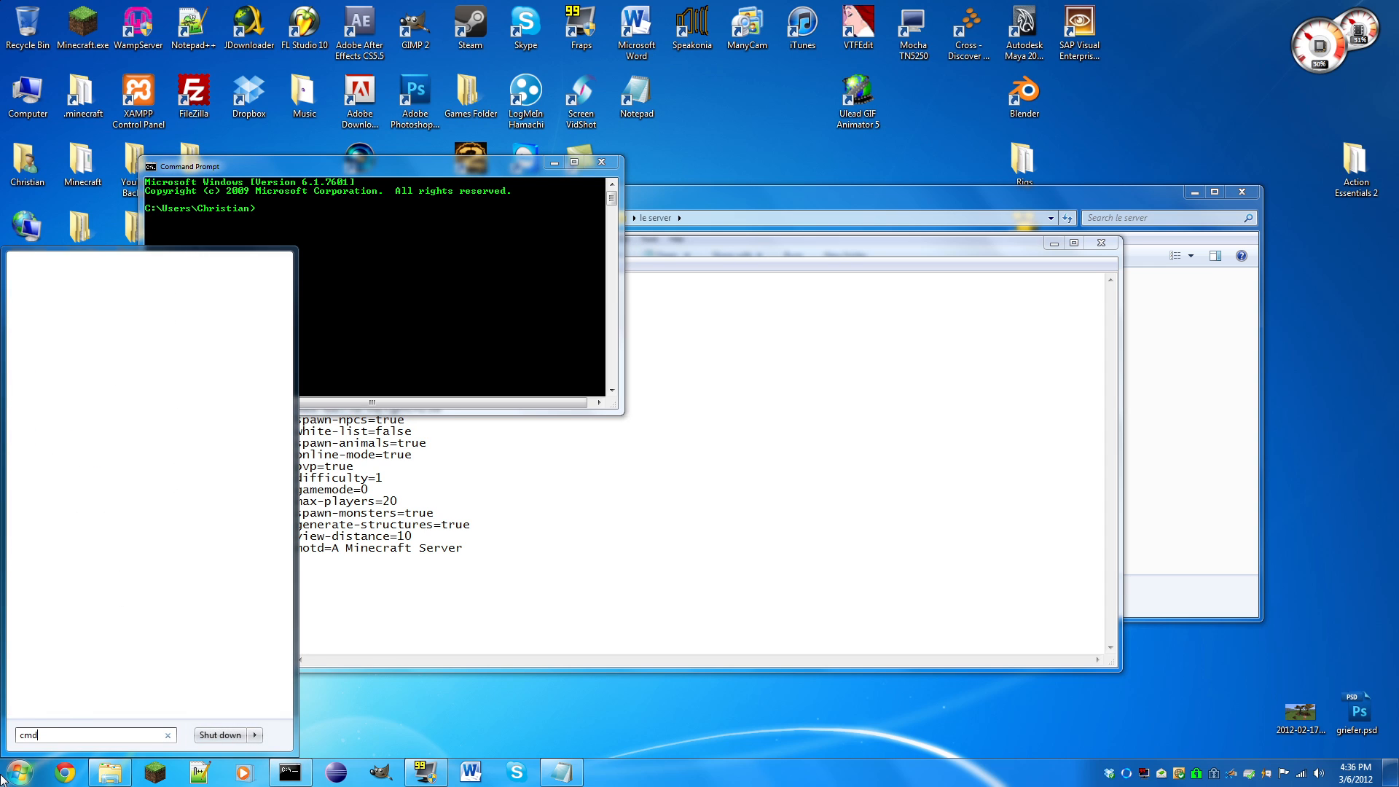
pyautogui.press('Return')
pyautogui.click(601, 161)
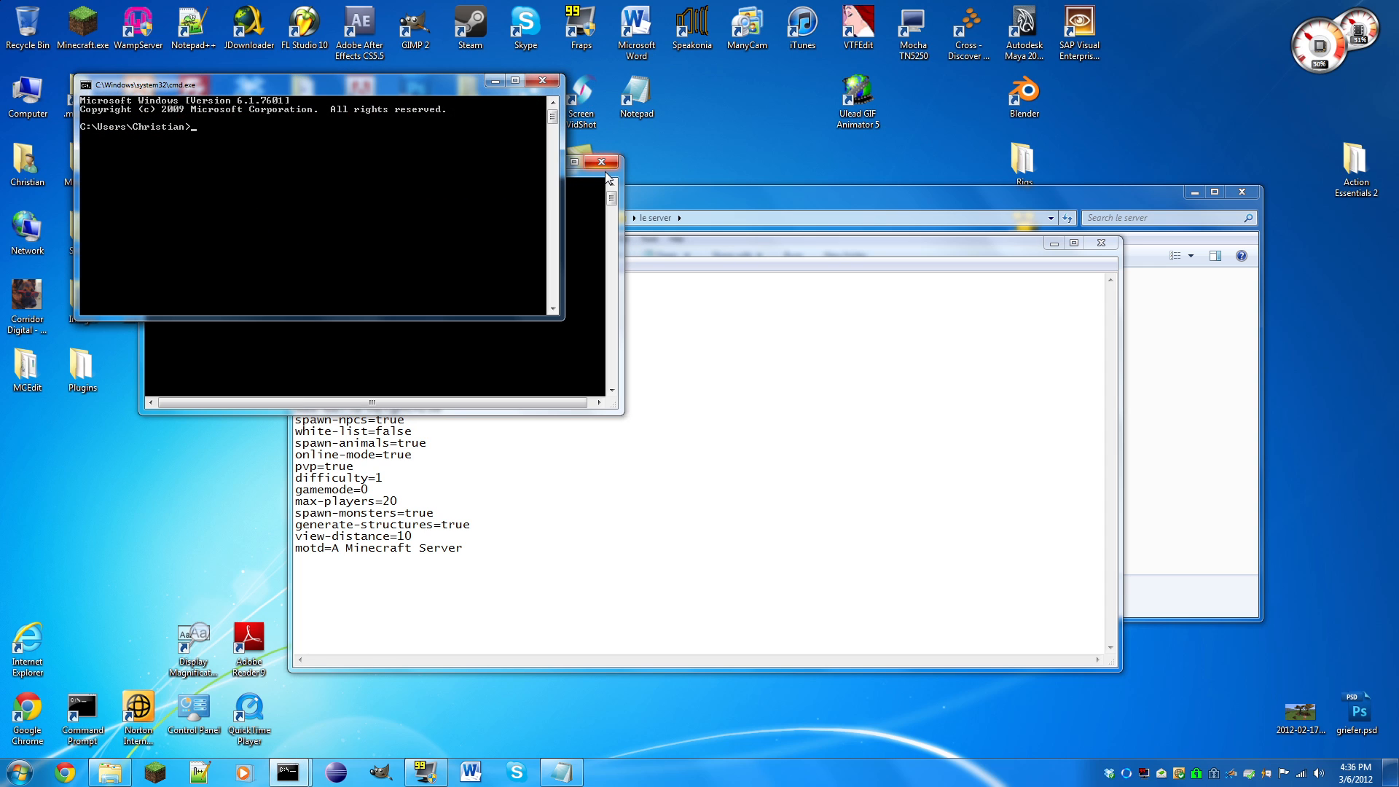
pyautogui.moveTo(386, 95); pyautogui.dragTo(540, 209)
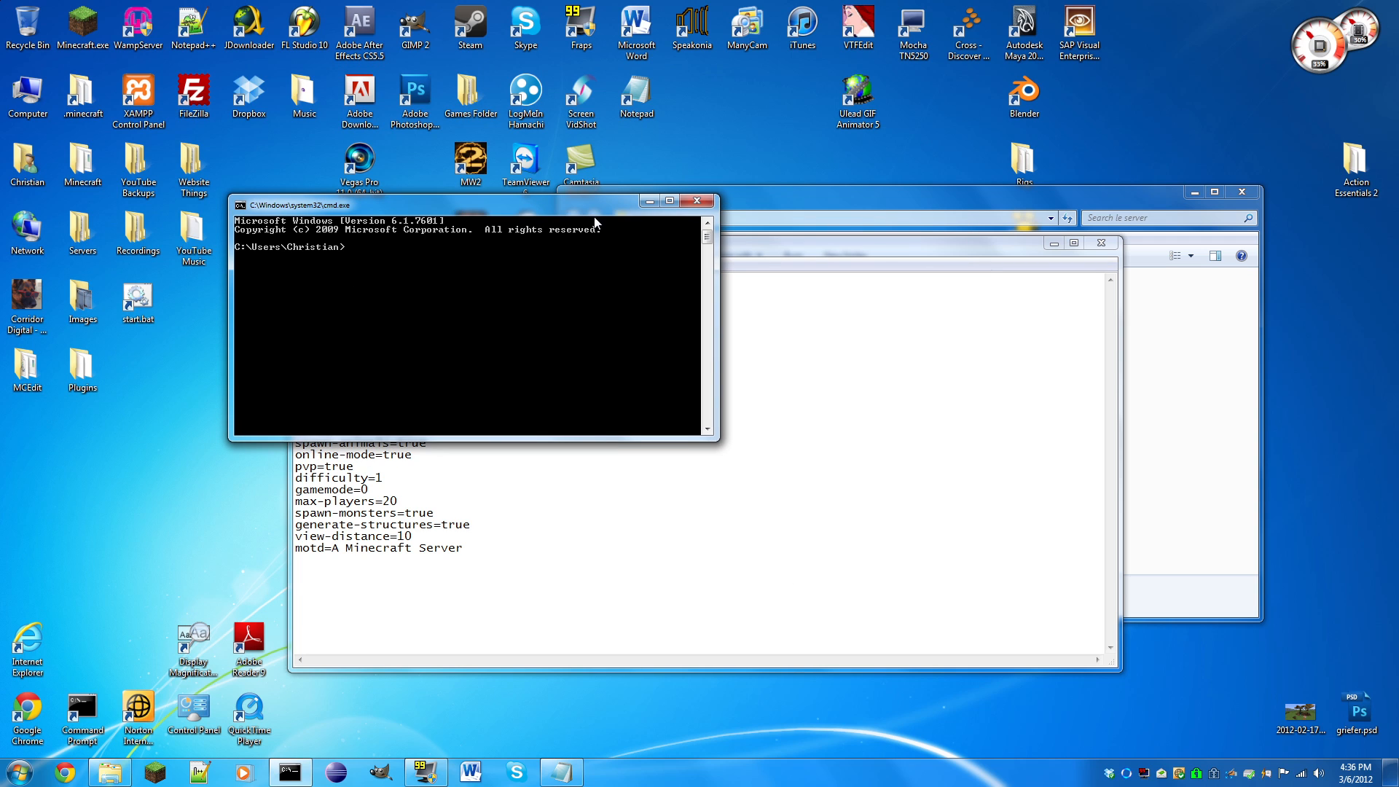
# Run ipconfig in the command prompt and look up the wireless adapter's IPv4 address.
pyautogui.write('ipconfig')
pyautogui.press('Return')
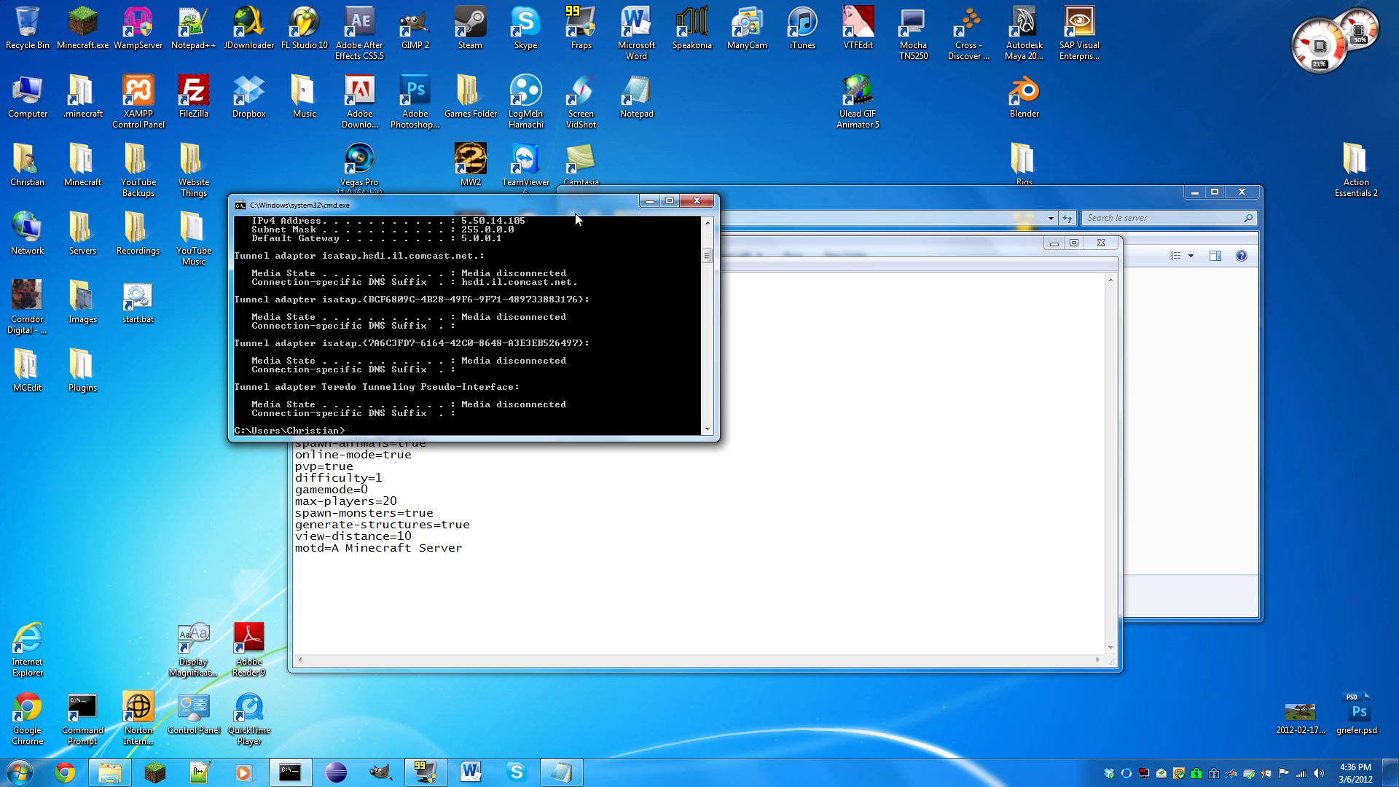
pyautogui.scroll(10, 503, 321)
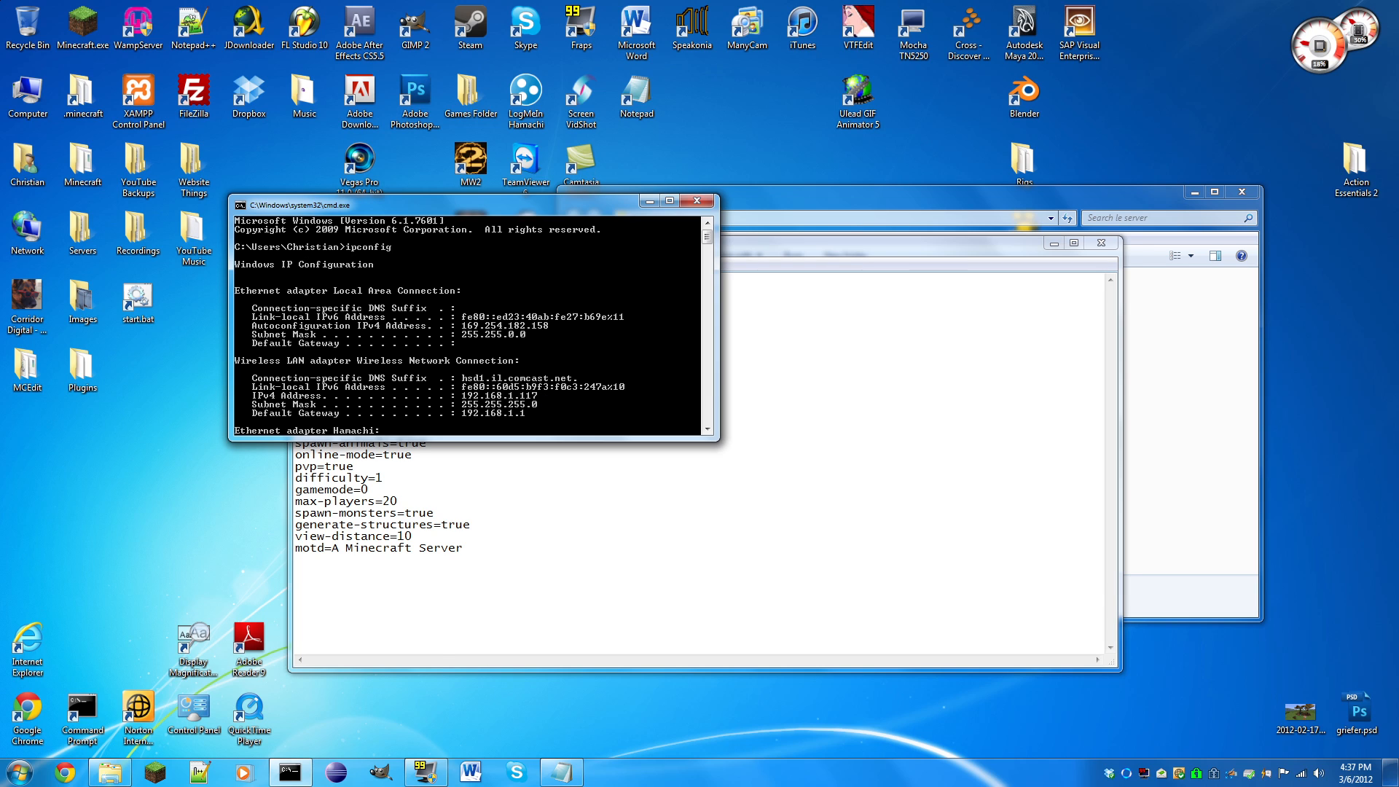
# Set server-ip to 192.168.1.117 in server.properties and close the command prompt.
pyautogui.click(539, 487)
pyautogui.write('1')
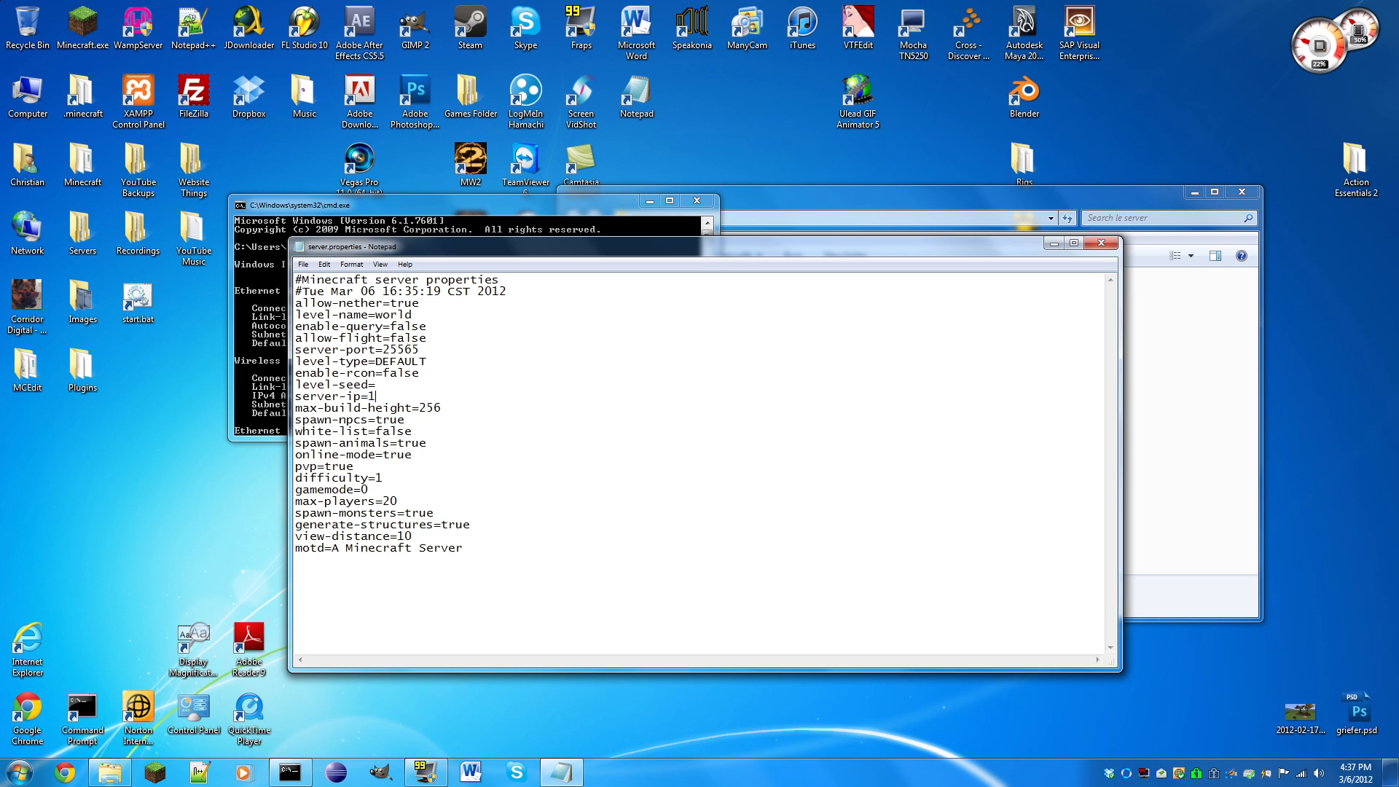
pyautogui.write('92.168.1.117')
pyautogui.moveTo(510, 207); pyautogui.dragTo(290, 168)
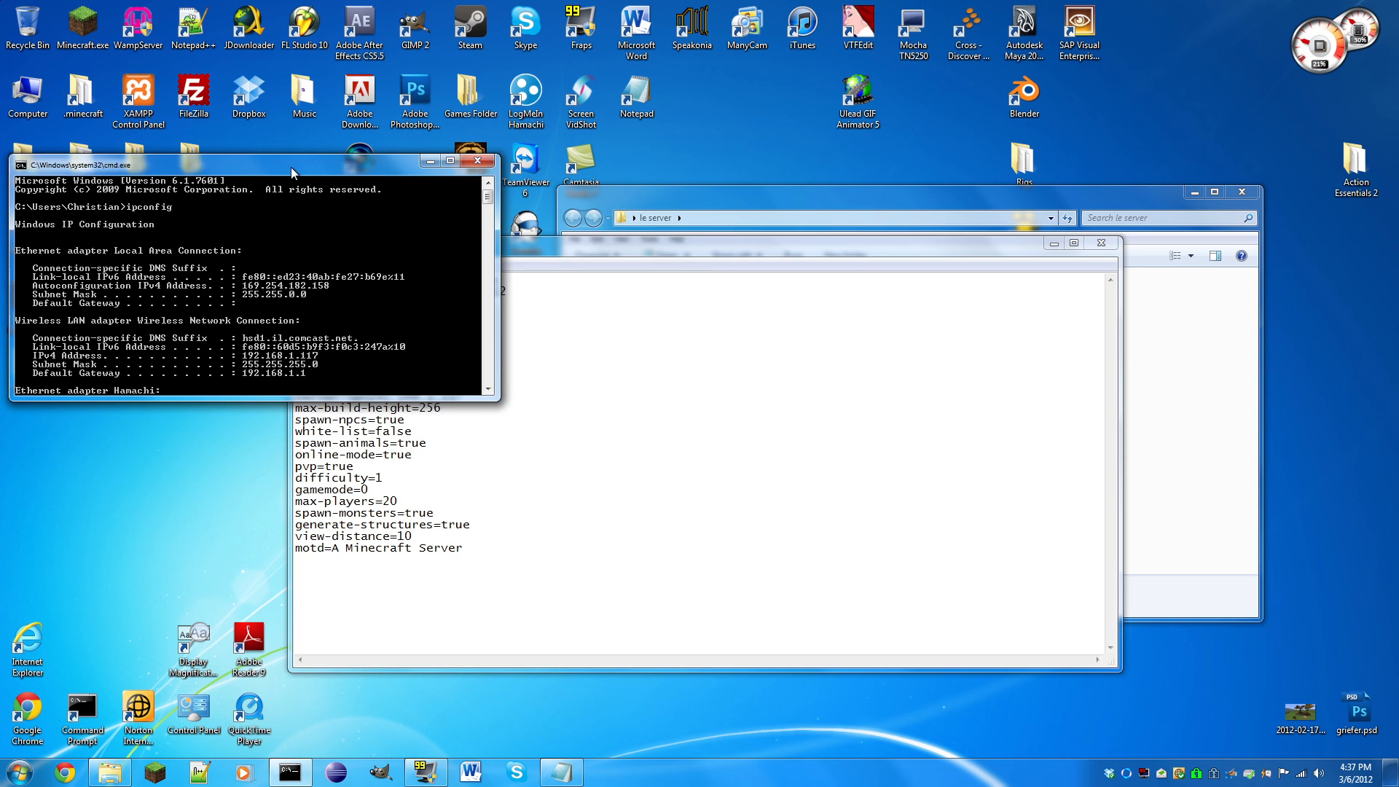
pyautogui.click(474, 162)
# Launch the server with start.bat from the le server folder and bring its console window into focus.
pyautogui.click(961, 195)
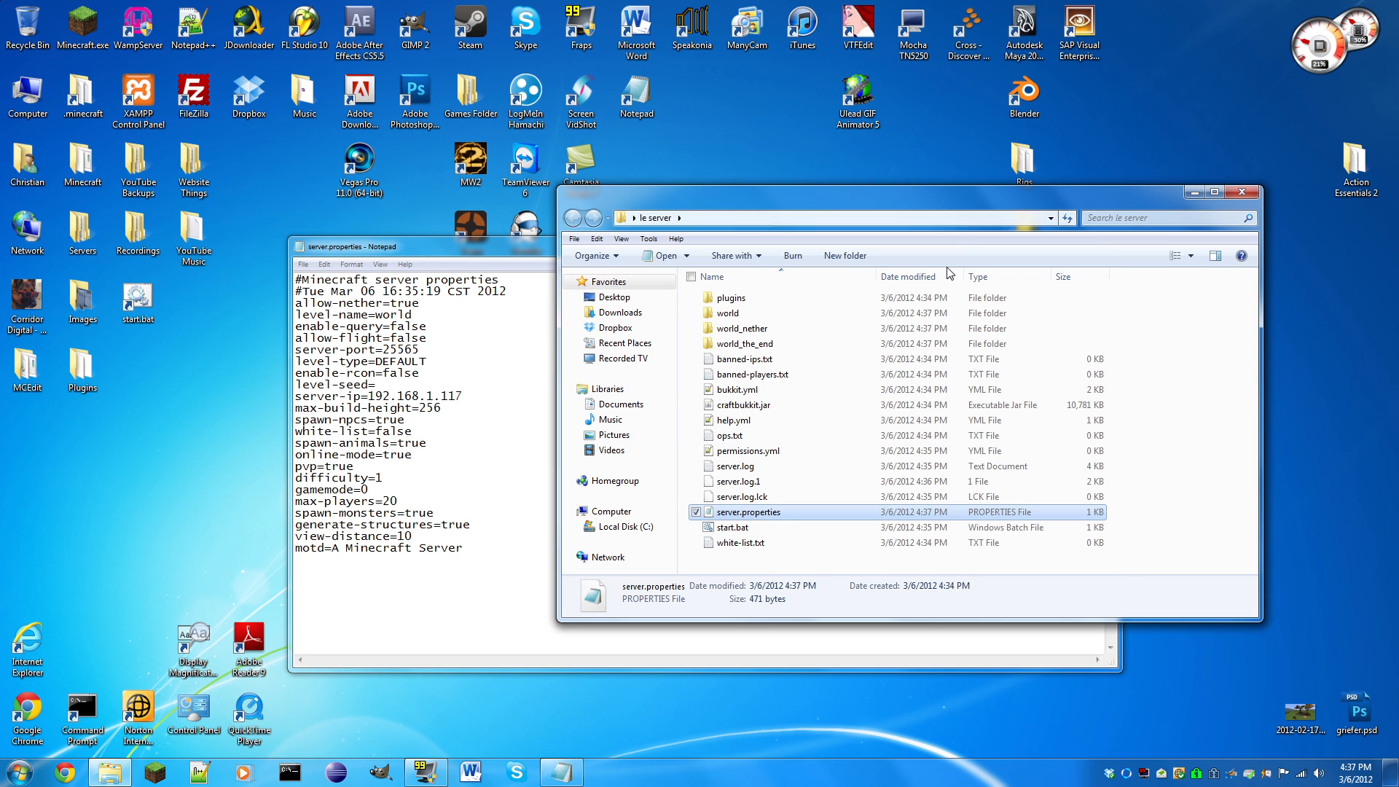
pyautogui.click(723, 529)
pyautogui.click(540, 80)
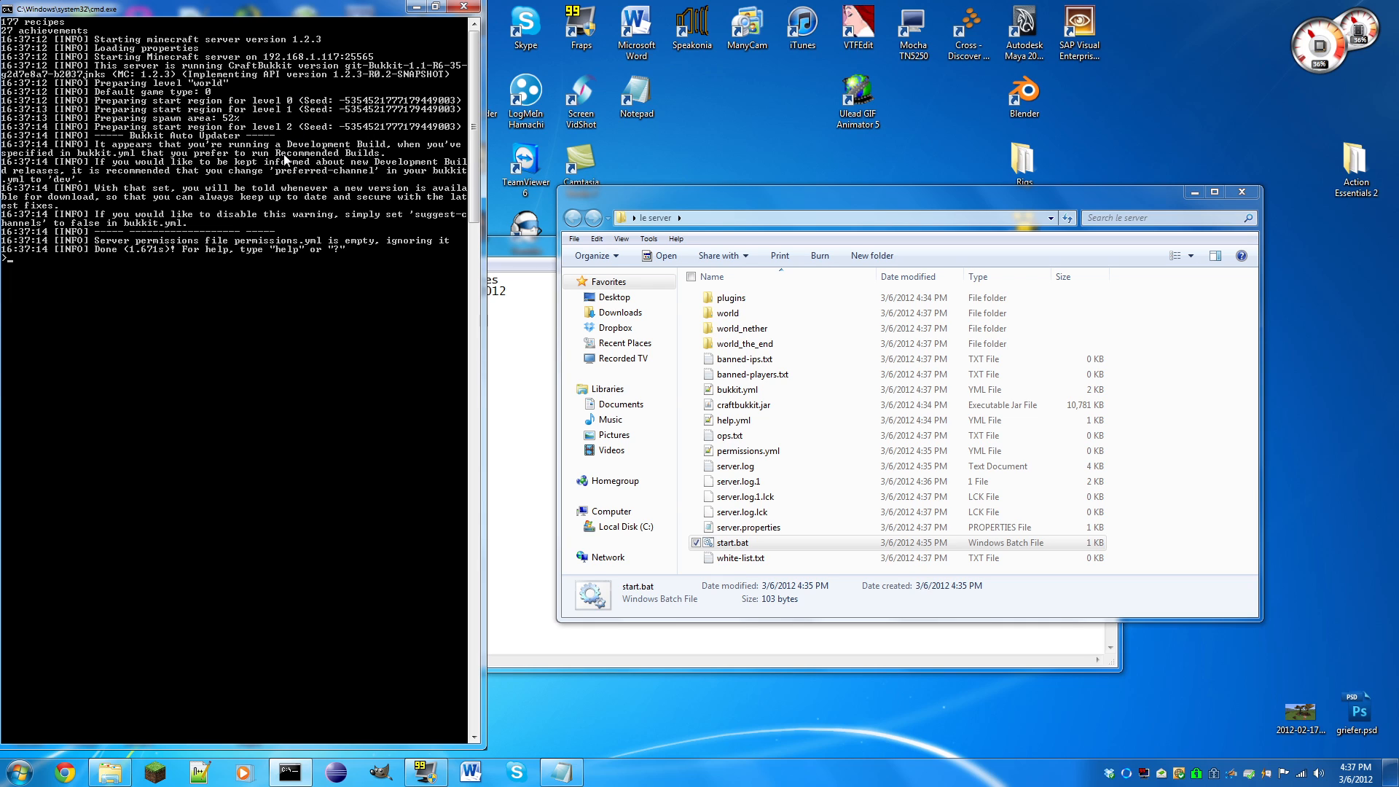
# Shut down the running server with the stop command and dismiss its console.
pyautogui.write('stop')
pyautogui.press('Return')
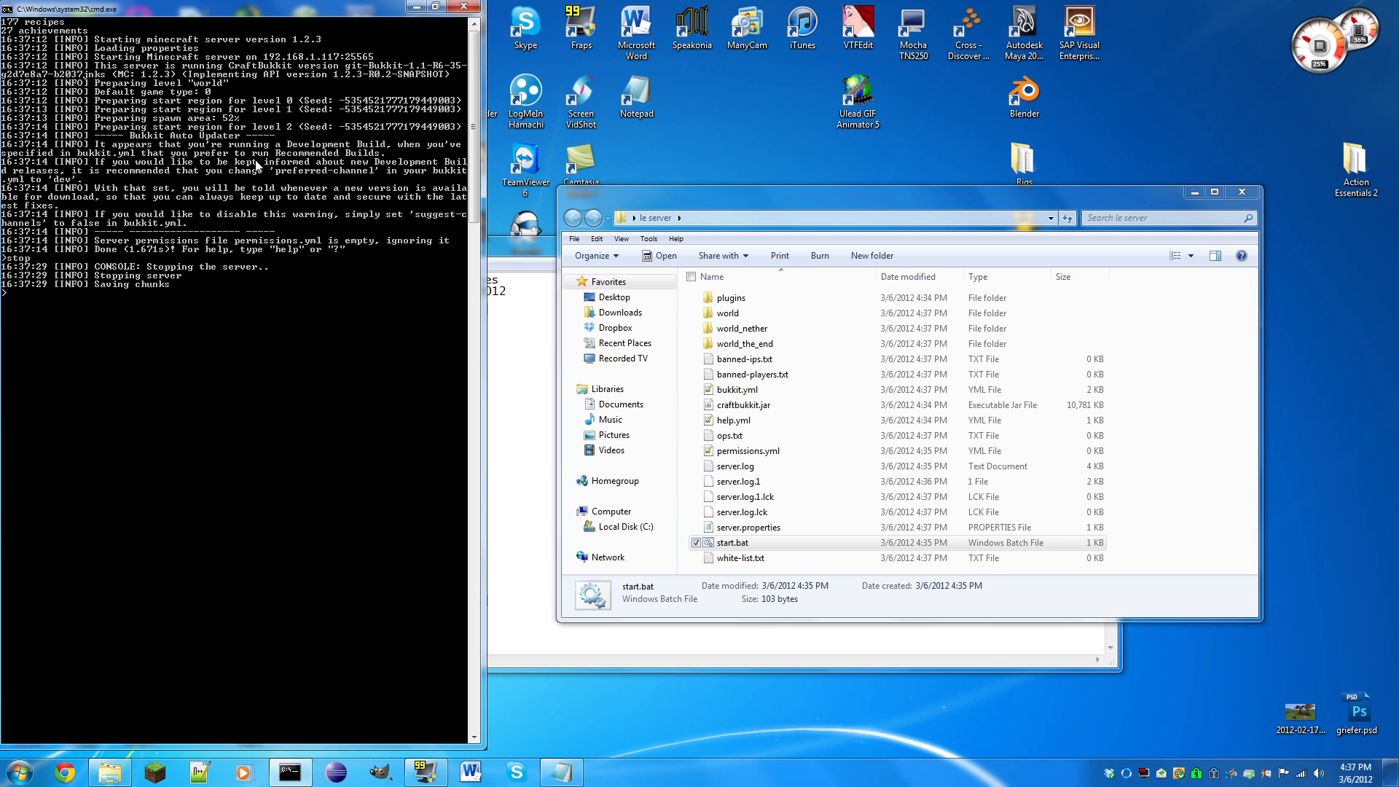
pyautogui.press('Return')
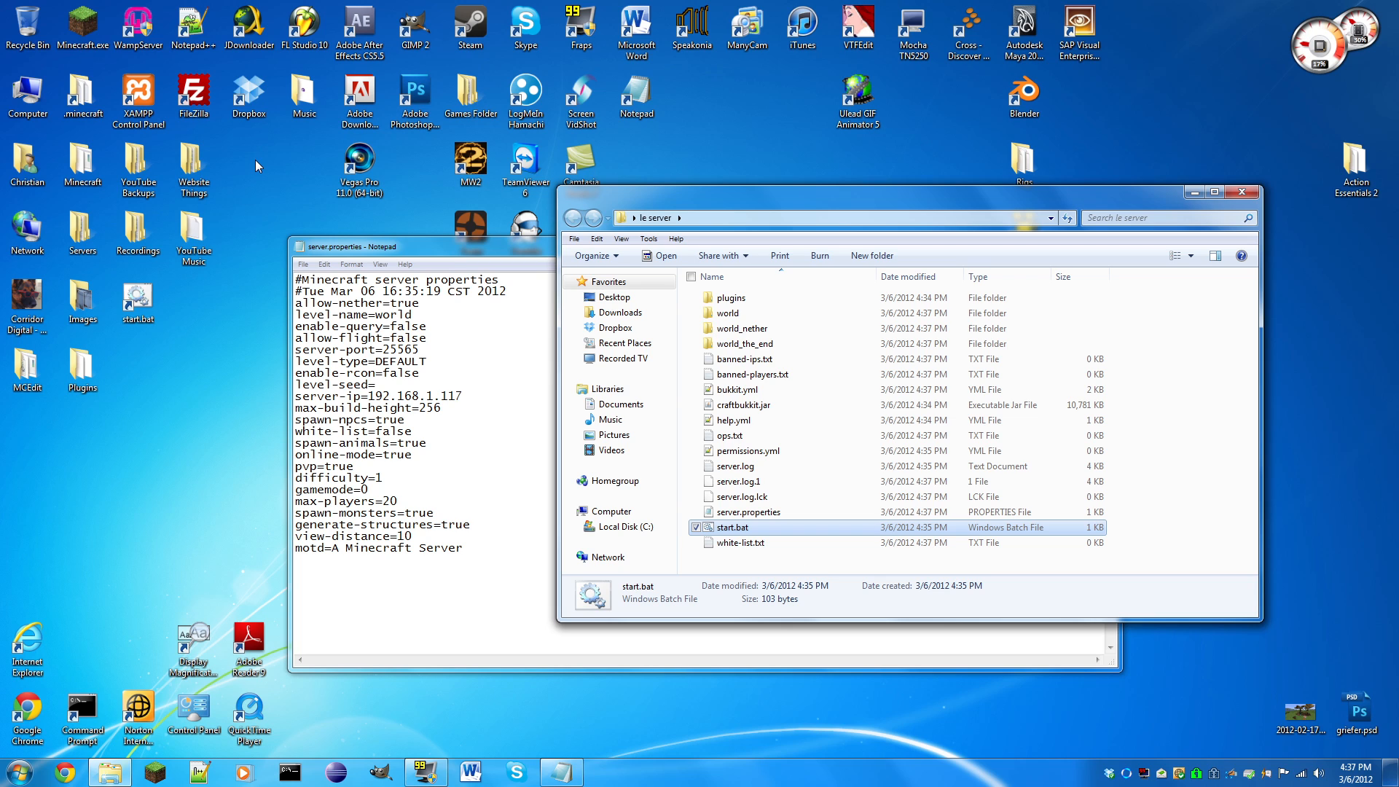
# Look through the players and region subfolders of the world folder, and return to the le server folder.
pyautogui.doubleClick(737, 314)
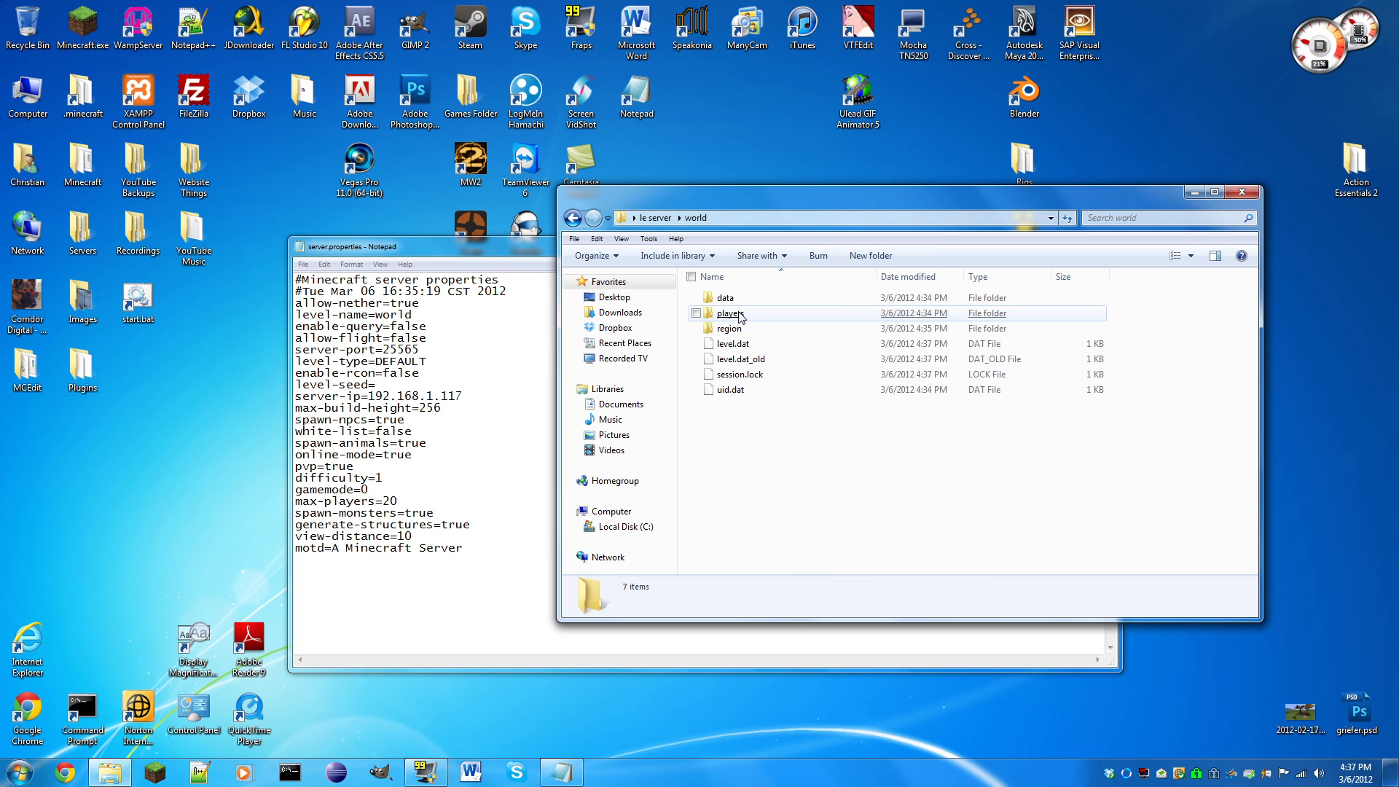
pyautogui.doubleClick(732, 314)
pyautogui.click(573, 217)
pyautogui.doubleClick(736, 329)
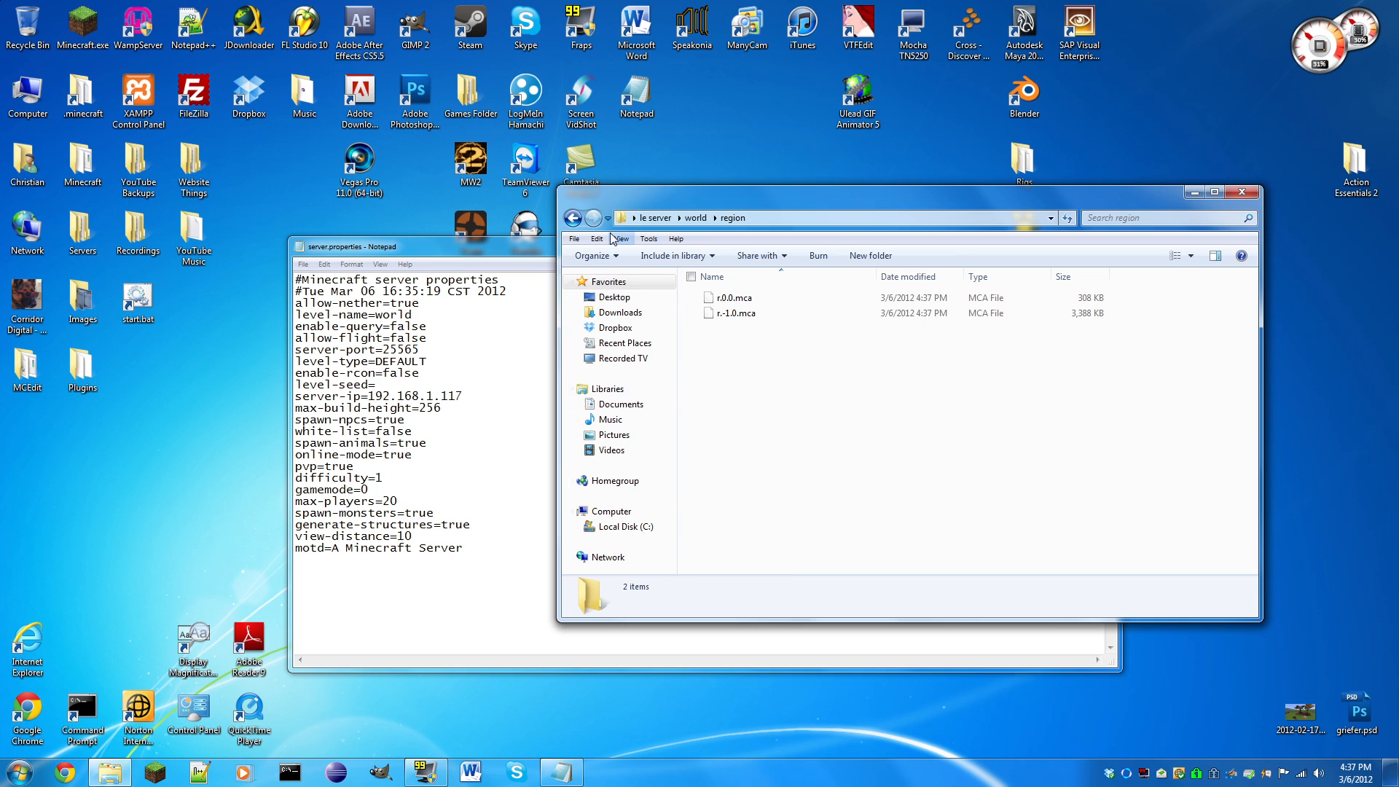
pyautogui.click(572, 218)
pyautogui.click(573, 217)
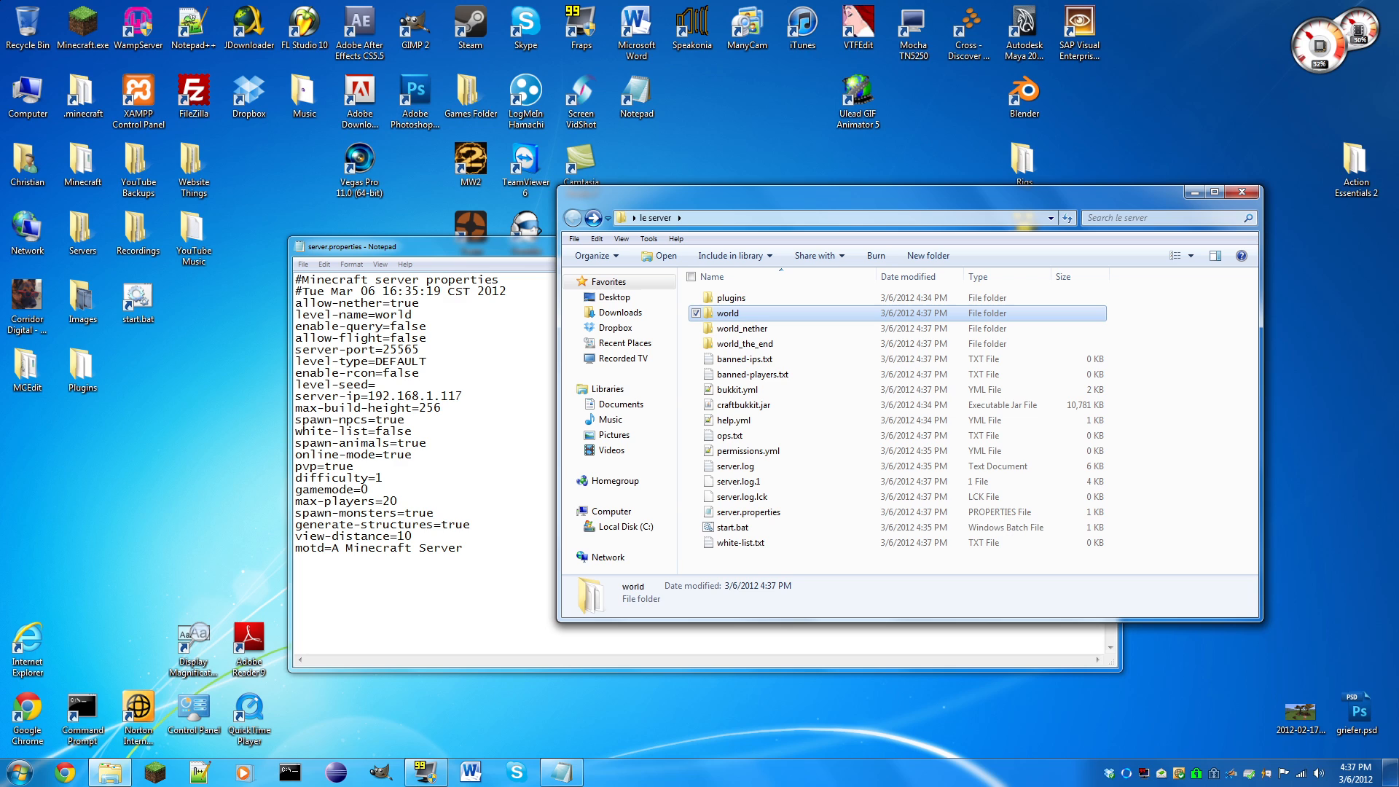
# Bring the server.properties window forward, reposition it, and set its font size to 36.
pyautogui.moveTo(422, 244); pyautogui.dragTo(432, 176)
pyautogui.click(358, 207)
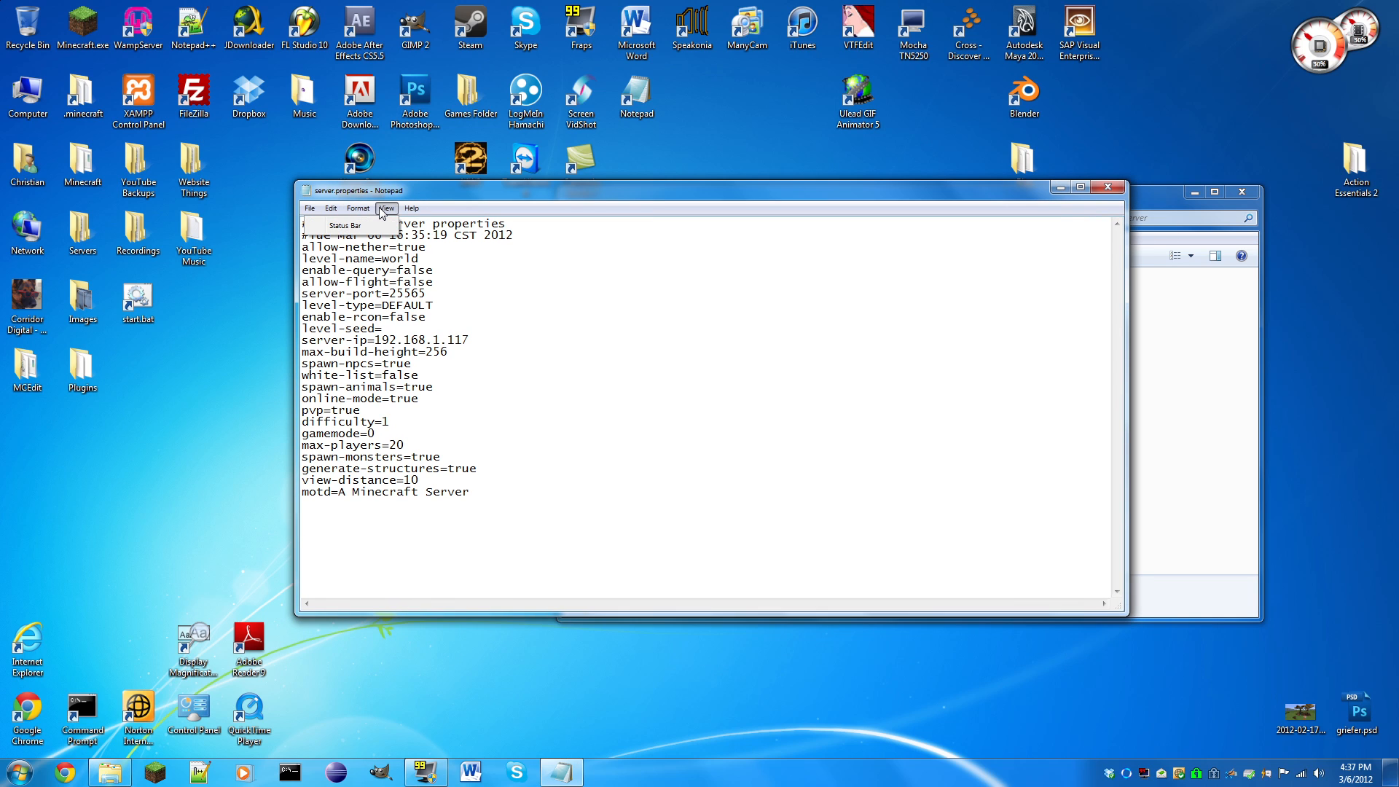
pyautogui.click(343, 241)
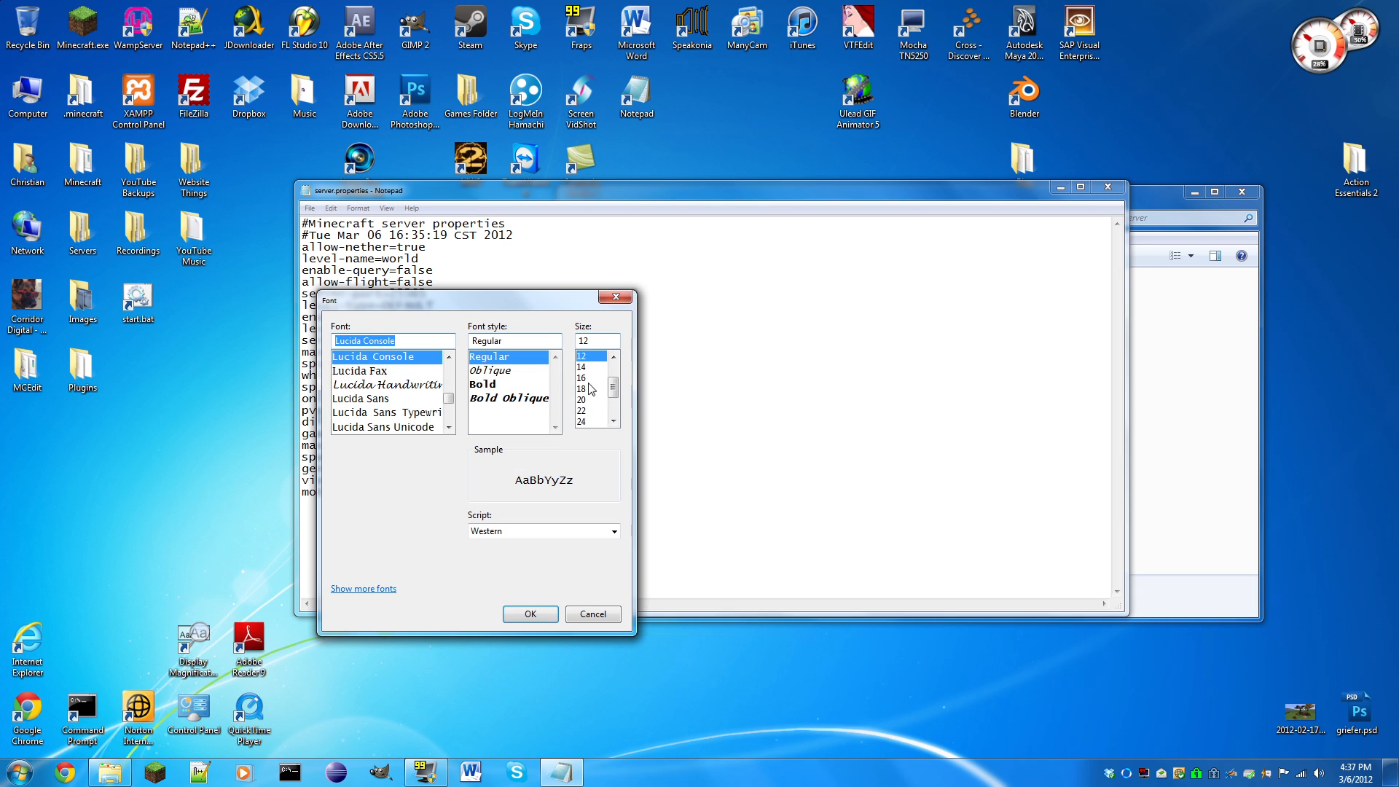
pyautogui.click(593, 423)
pyautogui.scroll(-2, 594, 420)
pyautogui.click(590, 399)
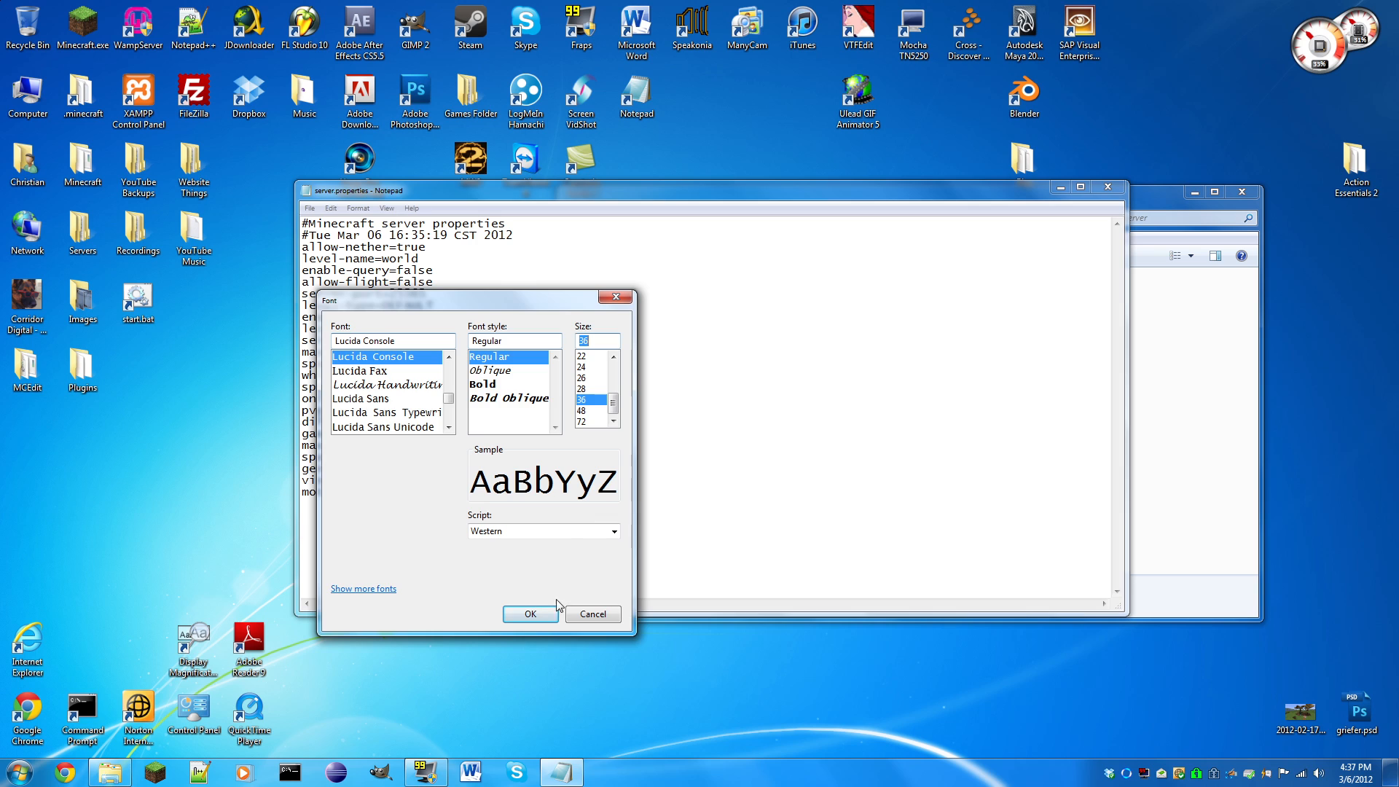
pyautogui.click(532, 614)
# Highlight the values of allow-nether, level-name and enable-query in turn to review them.
pyautogui.hotkey('shift', 'Left')
pyautogui.hotkey('shift', 'Left')
pyautogui.hotkey('shift', 'Left')
pyautogui.hotkey('shift', 'Left')
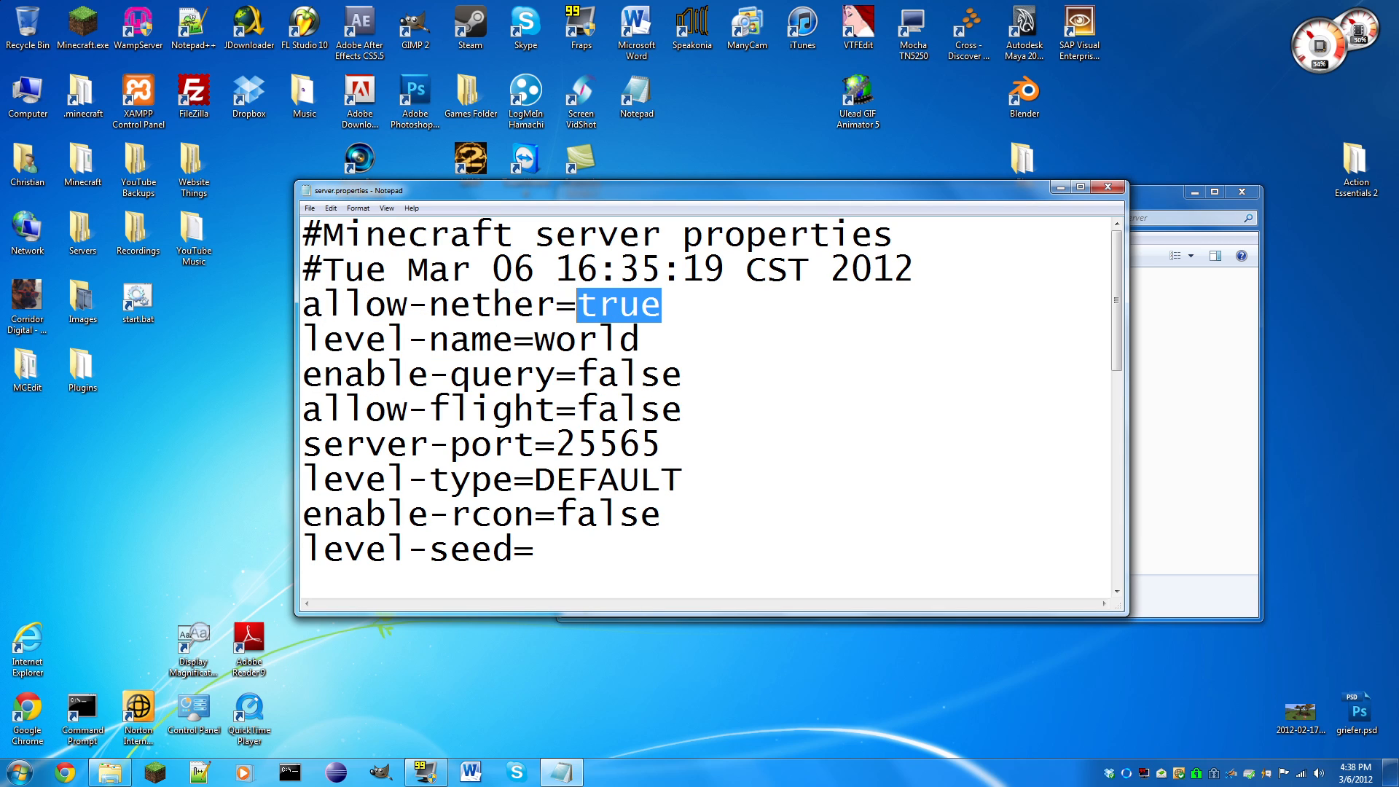
pyautogui.hotkey('shift', 'Right')
pyautogui.hotkey('shift', 'Right')
pyautogui.hotkey('shift', 'Right')
pyautogui.hotkey('shift', 'Right')
pyautogui.press('Down')
pyautogui.hotkey('shift', 'Left')
pyautogui.hotkey('shift', 'Left')
pyautogui.hotkey('shift', 'Left')
pyautogui.hotkey('shift', 'Left')
pyautogui.hotkey('shift', 'Left')
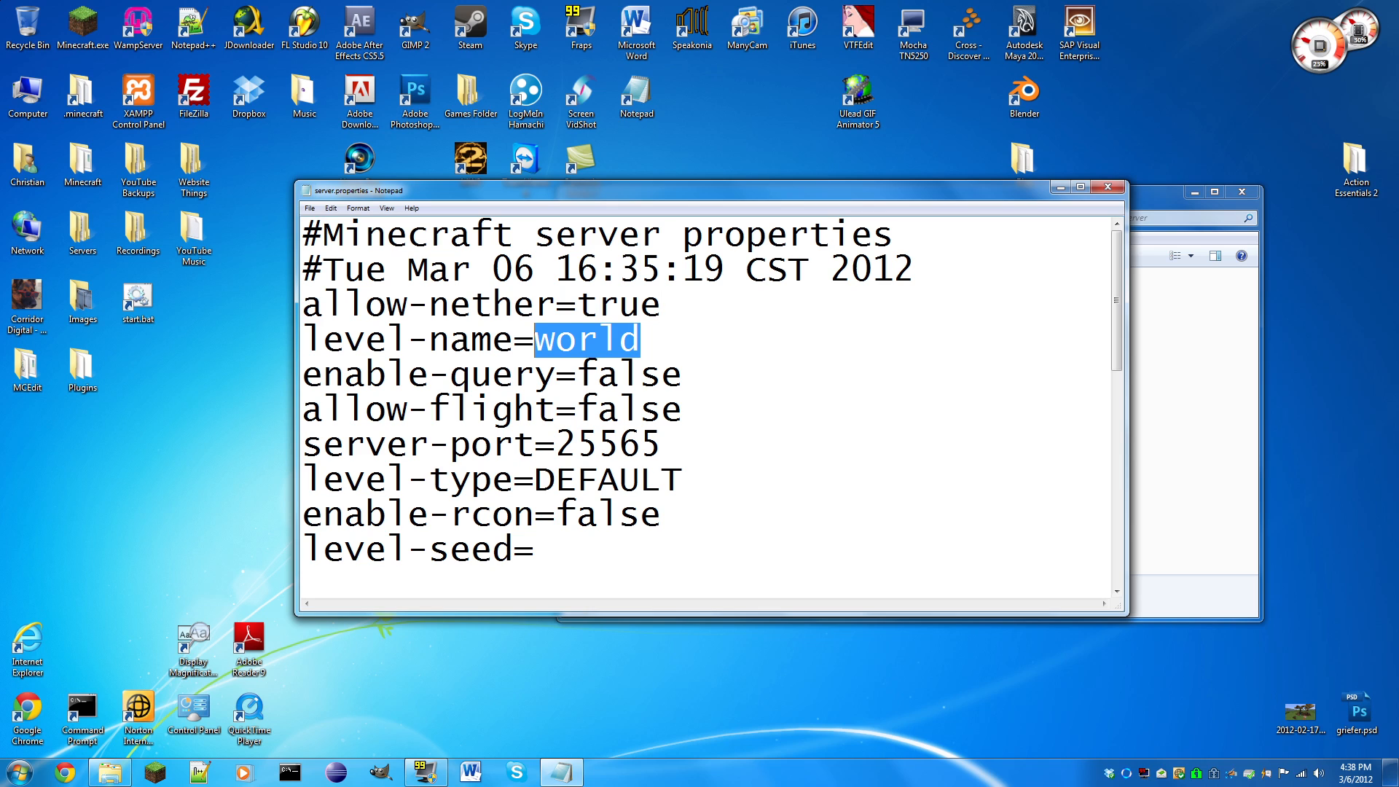
pyautogui.press('Down')
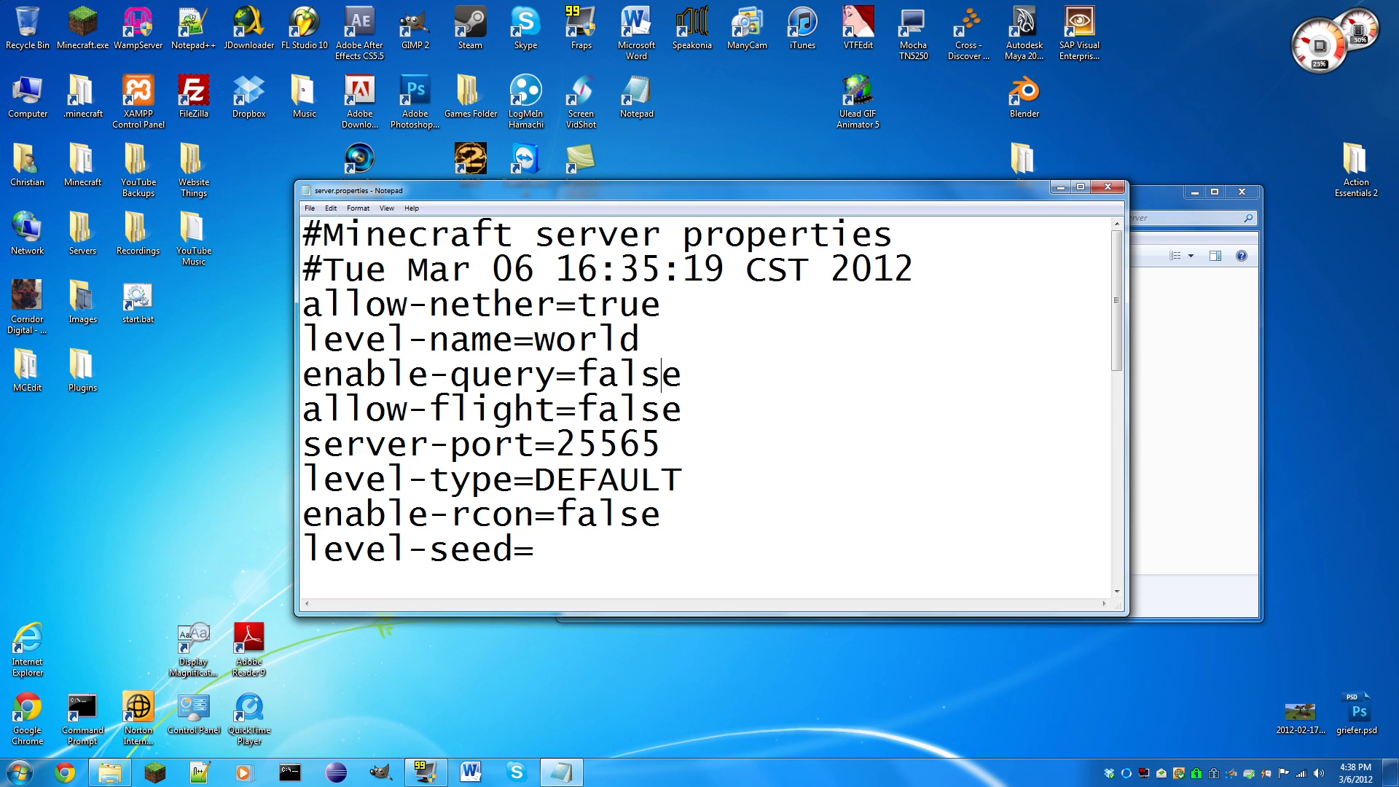
pyautogui.press('End')
pyautogui.hotkey('shift', 'Left')
pyautogui.hotkey('shift', 'Left')
pyautogui.hotkey('shift', 'Left')
pyautogui.hotkey('shift', 'Left')
pyautogui.hotkey('shift', 'Left')
# Set allow-flight to true in server.properties.
pyautogui.press('Down')
pyautogui.press('End')
pyautogui.hotkey('shift', 'Left')
pyautogui.hotkey('shift', 'Left')
pyautogui.hotkey('shift', 'Left')
pyautogui.hotkey('shift', 'Left')
pyautogui.hotkey('shift', 'Left')
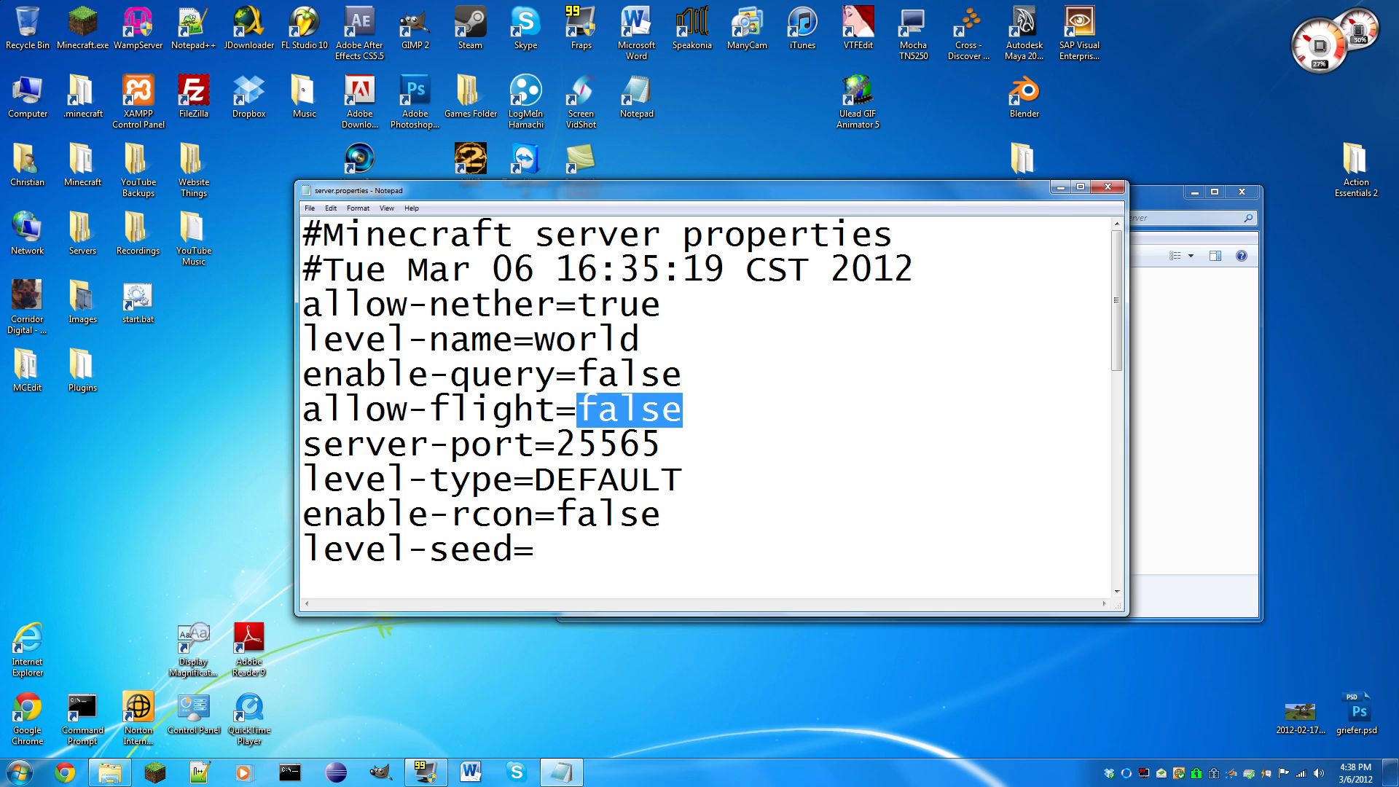
pyautogui.write('true')
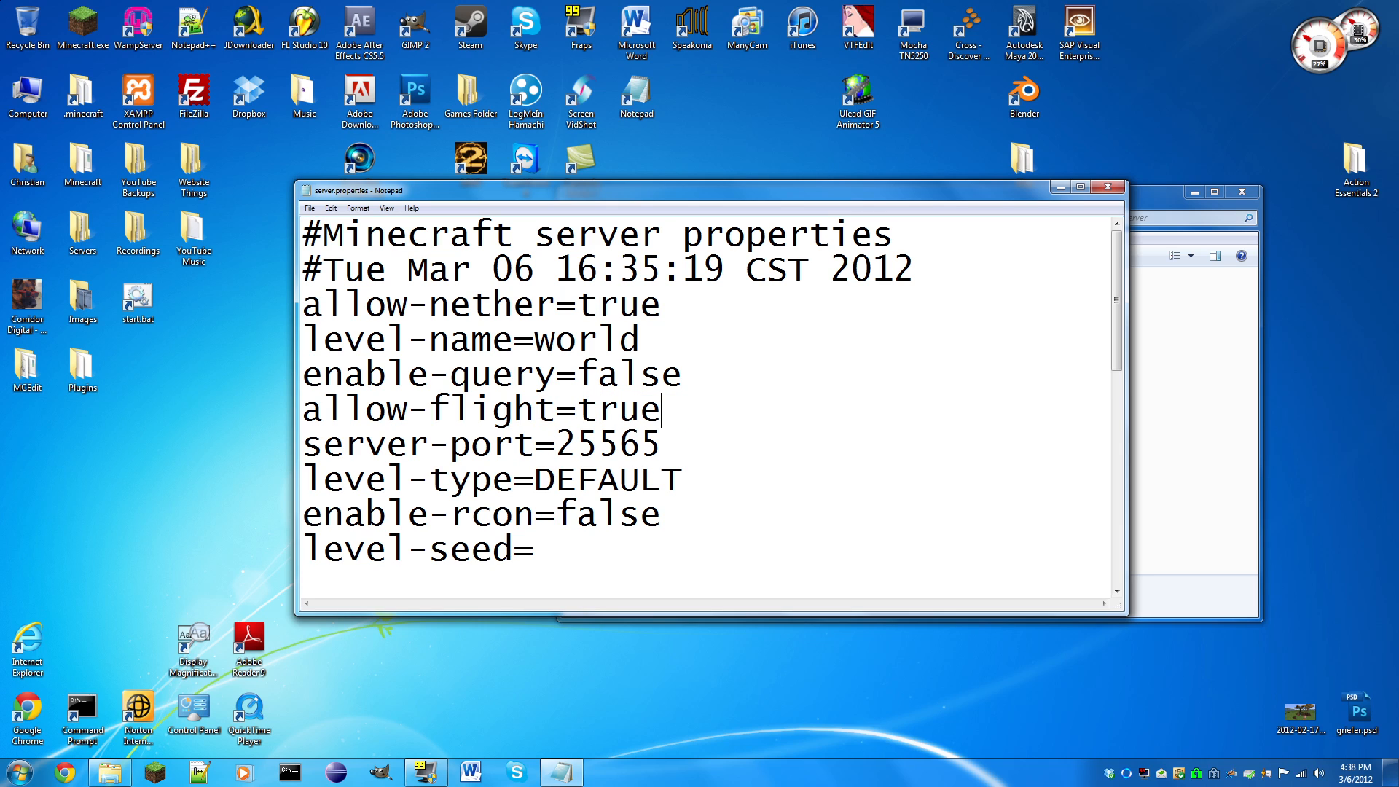
# Highlight the server-port value to review it.
pyautogui.press('Down')
pyautogui.hotkey('shift', 'Left')
pyautogui.hotkey('shift', 'Left')
pyautogui.hotkey('shift', 'Left')
pyautogui.hotkey('shift', 'Left')
pyautogui.hotkey('shift', 'Left')
pyautogui.hotkey('shift', 'Left')
pyautogui.hotkey('shift', 'Right')
pyautogui.scroll(-1, 707, 408)
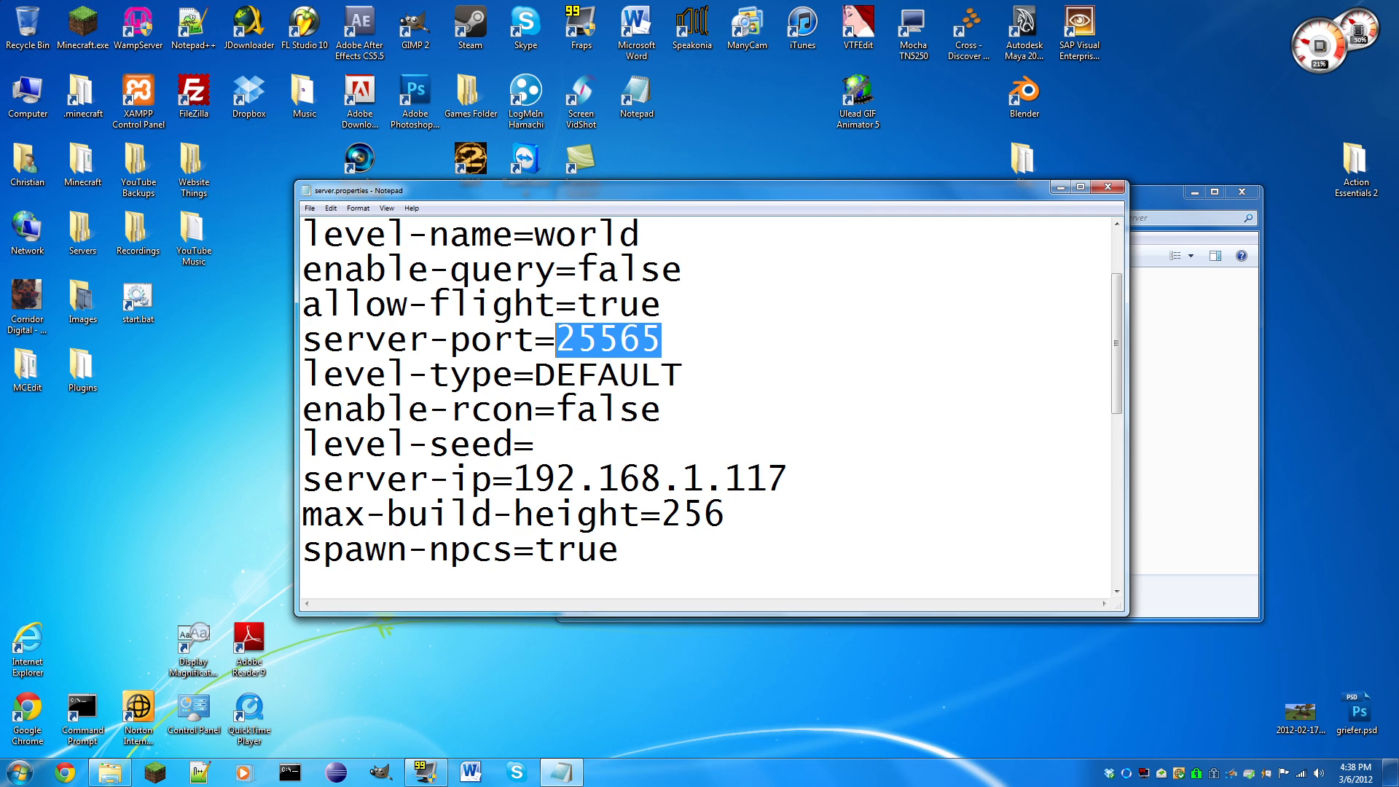
# Replace the level-type value with FLATLAND.
pyautogui.press('Down')
pyautogui.press('End')
pyautogui.hotkey('shift', 'Left')
pyautogui.hotkey('shift', 'Left')
pyautogui.hotkey('shift', 'Left')
pyautogui.hotkey('shift', 'Left')
pyautogui.hotkey('shift', 'Left')
pyautogui.hotkey('shift', 'Left')
pyautogui.hotkey('shift', 'Left')
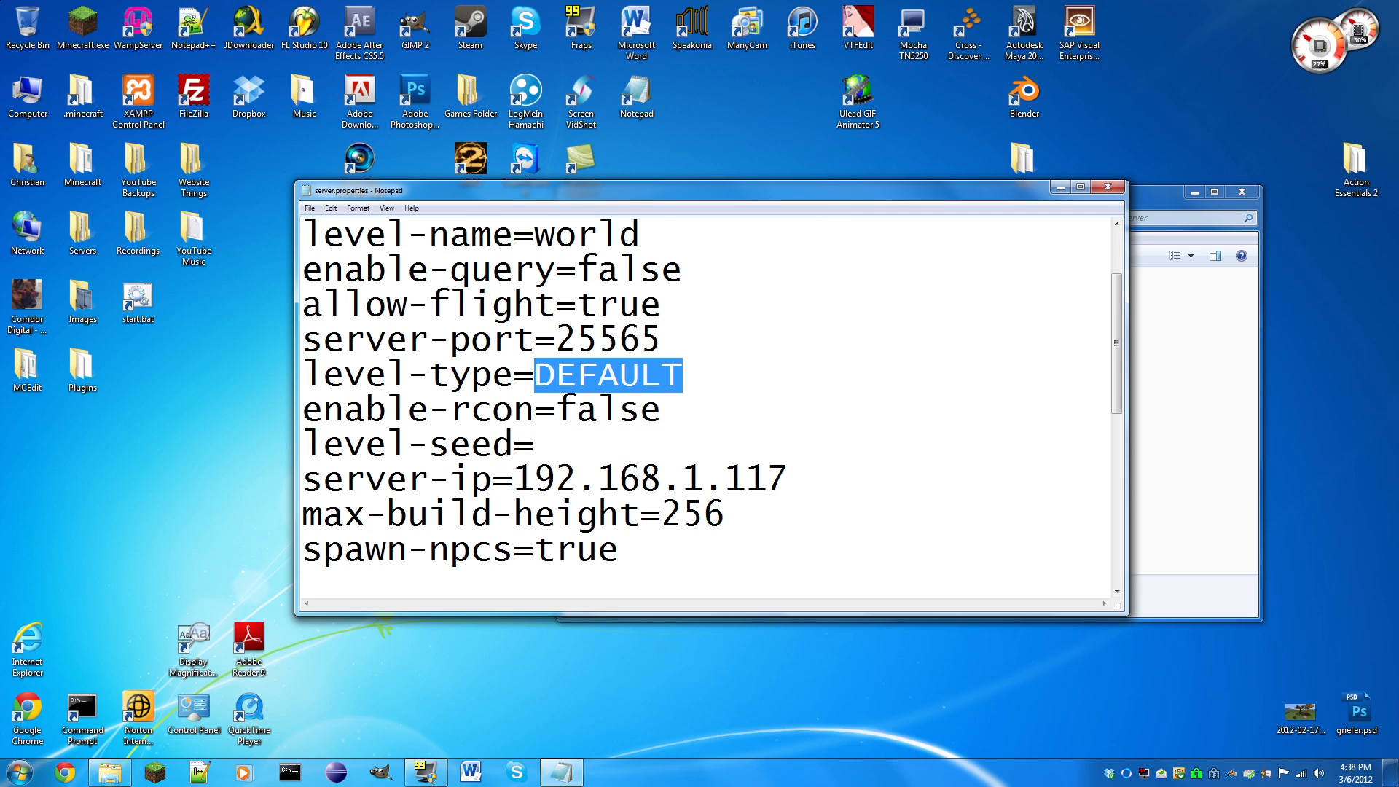
pyautogui.write('FLATLAND')
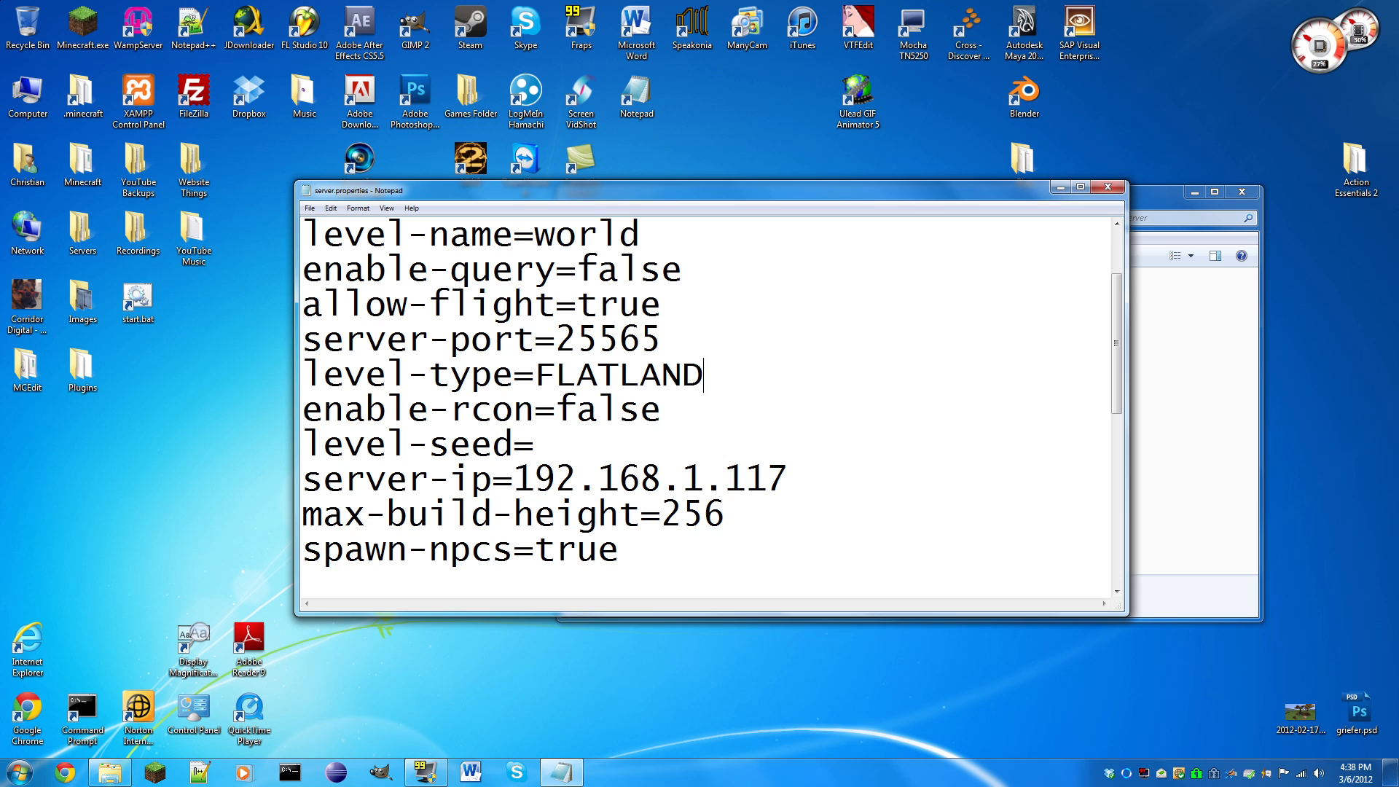
# Enter 12u37123 as the level-seed value.
pyautogui.scroll(-1, 707, 408)
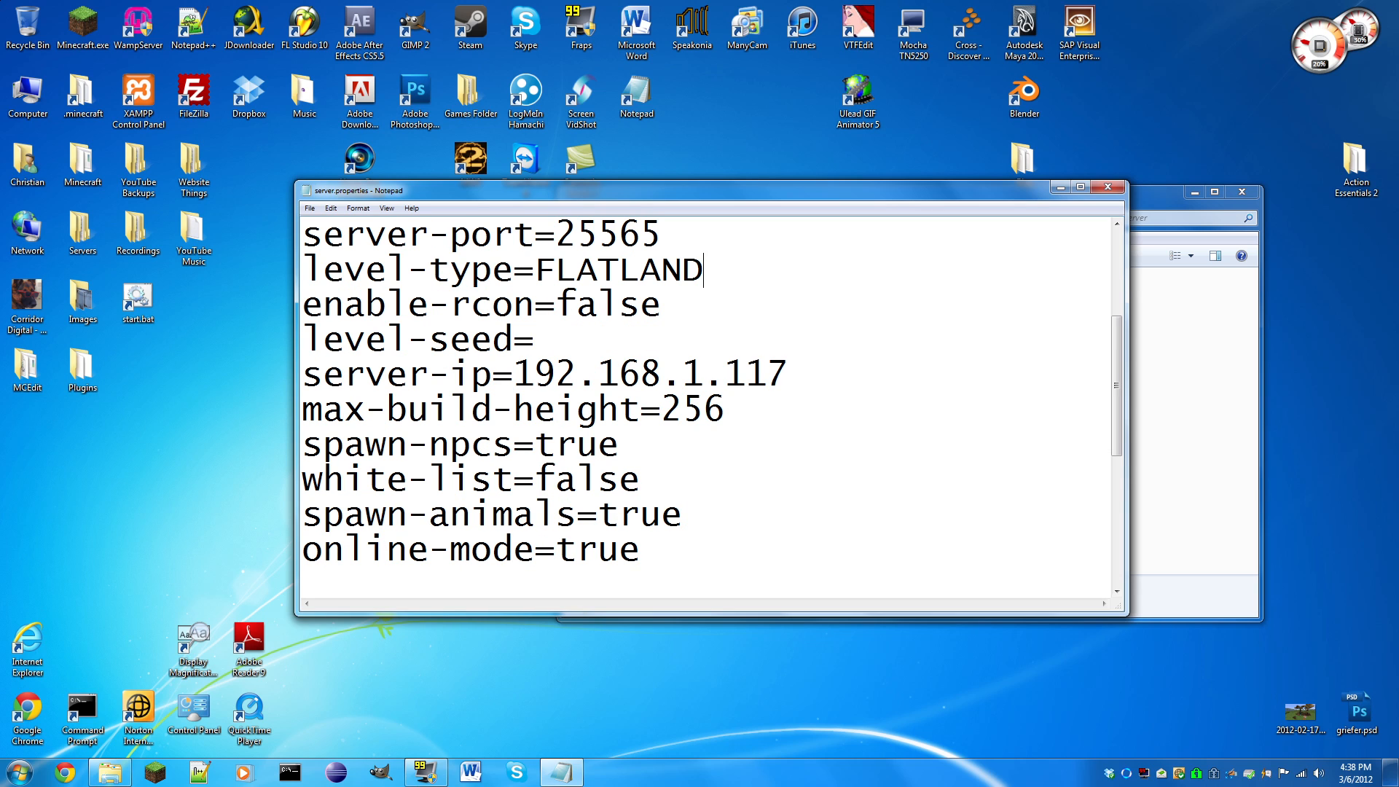
pyautogui.click(536, 340)
pyautogui.write('12u37123')
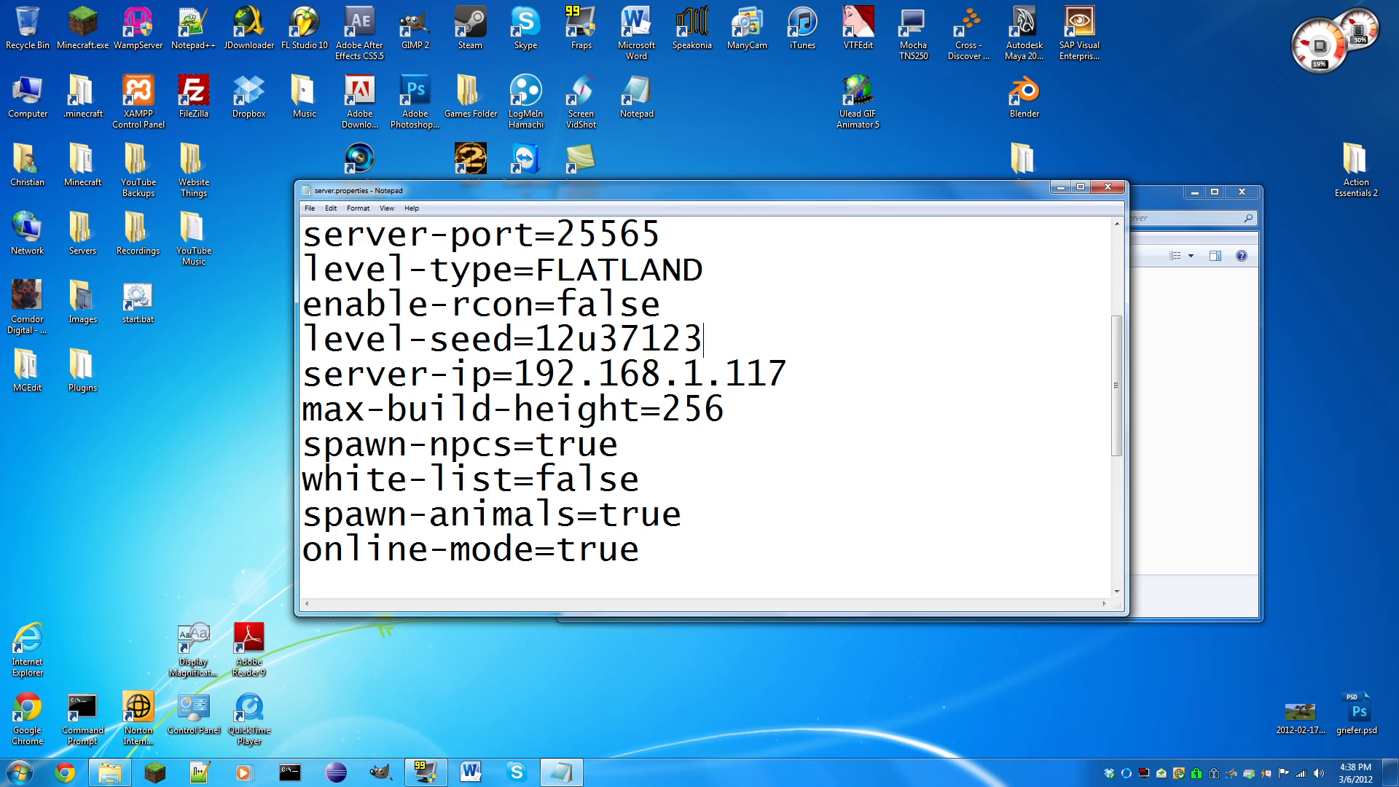
# Set max-build-height to 1024.
pyautogui.scroll(-1, 706, 408)
pyautogui.moveTo(725, 304); pyautogui.dragTo(662, 305)
pyautogui.write('1-')
pyautogui.press('BackSpace')
pyautogui.write('024')
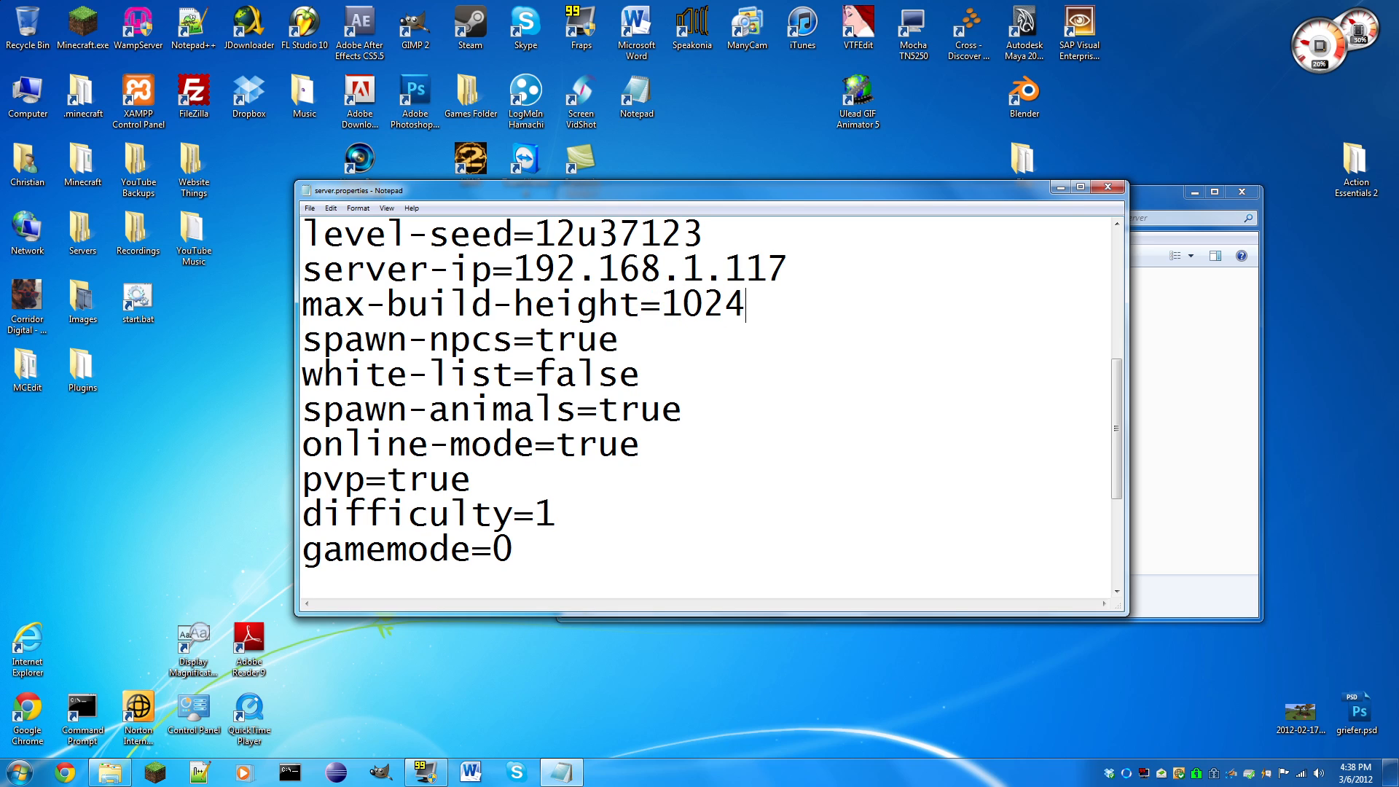
# Highlight the max-build-height value and the spawn-npcs setting to review them.
pyautogui.hotkey('shift', 'Left')
pyautogui.hotkey('shift', 'Left')
pyautogui.hotkey('shift', 'Left')
pyautogui.hotkey('shift', 'Left')
pyautogui.press('Right')
pyautogui.hotkey('shift', 'Left')
pyautogui.hotkey('shift', 'Left')
pyautogui.hotkey('shift', 'Left')
pyautogui.hotkey('shift', 'Left')
pyautogui.press('Down')
pyautogui.hotkey('shift', 'Left')
pyautogui.hotkey('shift', 'Left')
pyautogui.hotkey('shift', 'Left')
pyautogui.hotkey('shift', 'Left')
pyautogui.hotkey('shift', 'Left')
pyautogui.hotkey('shift', 'Left')
pyautogui.hotkey('shift', 'Left')
pyautogui.hotkey('shift', 'Left')
pyautogui.hotkey('shift', 'Left')
pyautogui.press('Right')
pyautogui.hotkey('shift', 'Left')
pyautogui.hotkey('shift', 'Left')
pyautogui.hotkey('shift', 'Left')
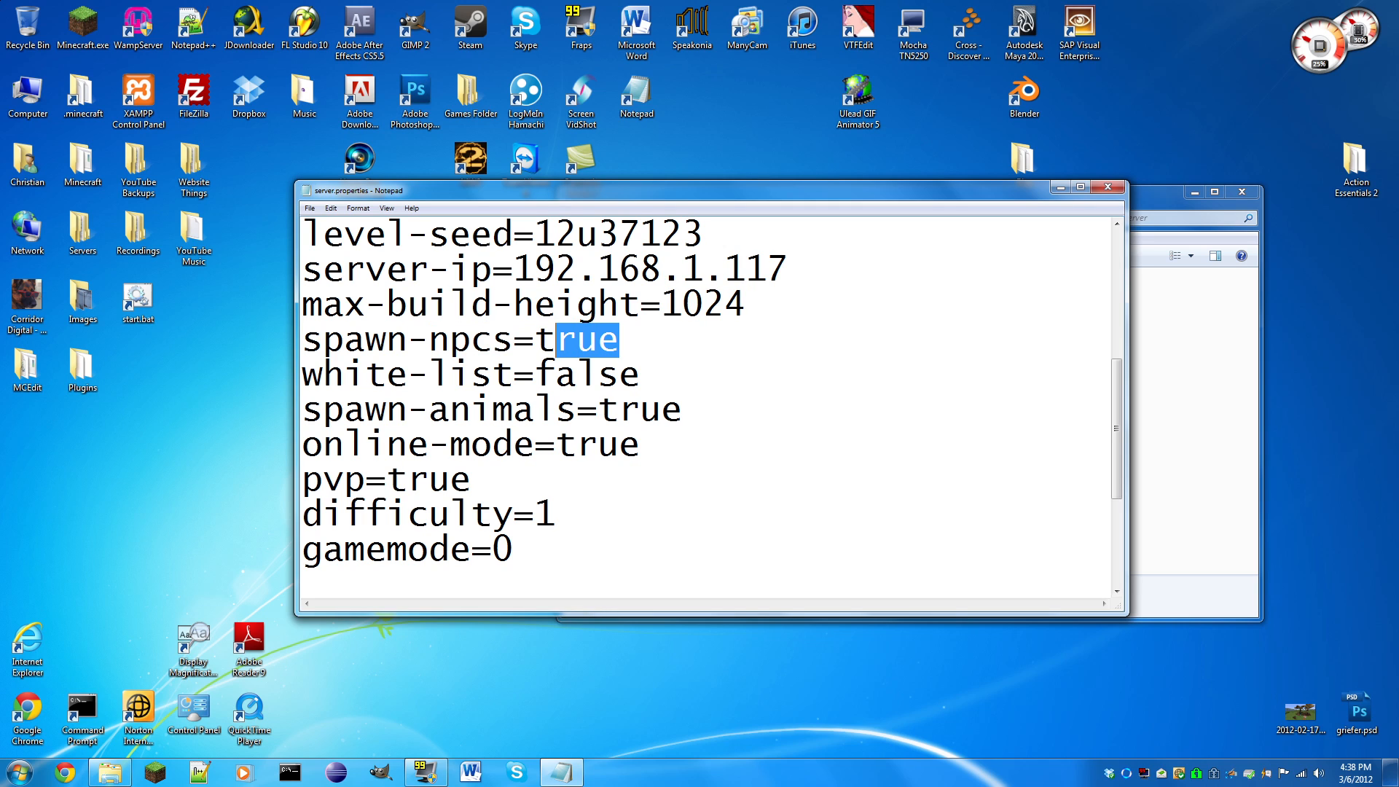
pyautogui.hotkey('shift', 'Left')
pyautogui.hotkey('shift', 'Left')
pyautogui.press('Right')
# Rewrite the end of the spawn-npcs line so that it reads "spawn-npcs: false".
pyautogui.hotkey('shift', 'Left')
pyautogui.hotkey('shift', 'Left')
pyautogui.hotkey('shift', 'Left')
pyautogui.hotkey('shift', 'Left')
pyautogui.hotkey('shift', 'Left')
pyautogui.hotkey('shift', 'Left')
pyautogui.hotkey('shift', 'Left')
pyautogui.hotkey('shift', 'Left')
pyautogui.hotkey('shift', 'Left')
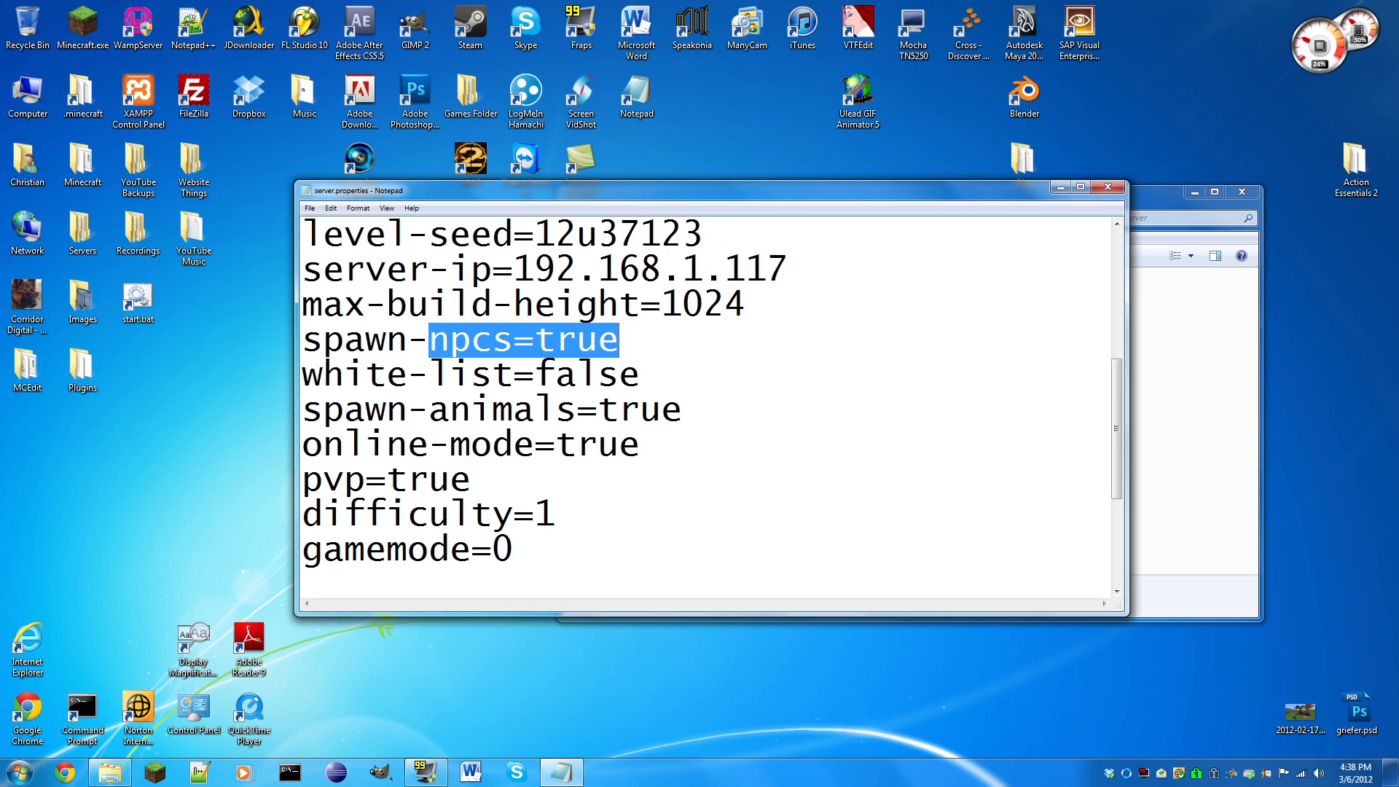
pyautogui.write('nps')
pyautogui.press('BackSpace')
pyautogui.write('cs: false')
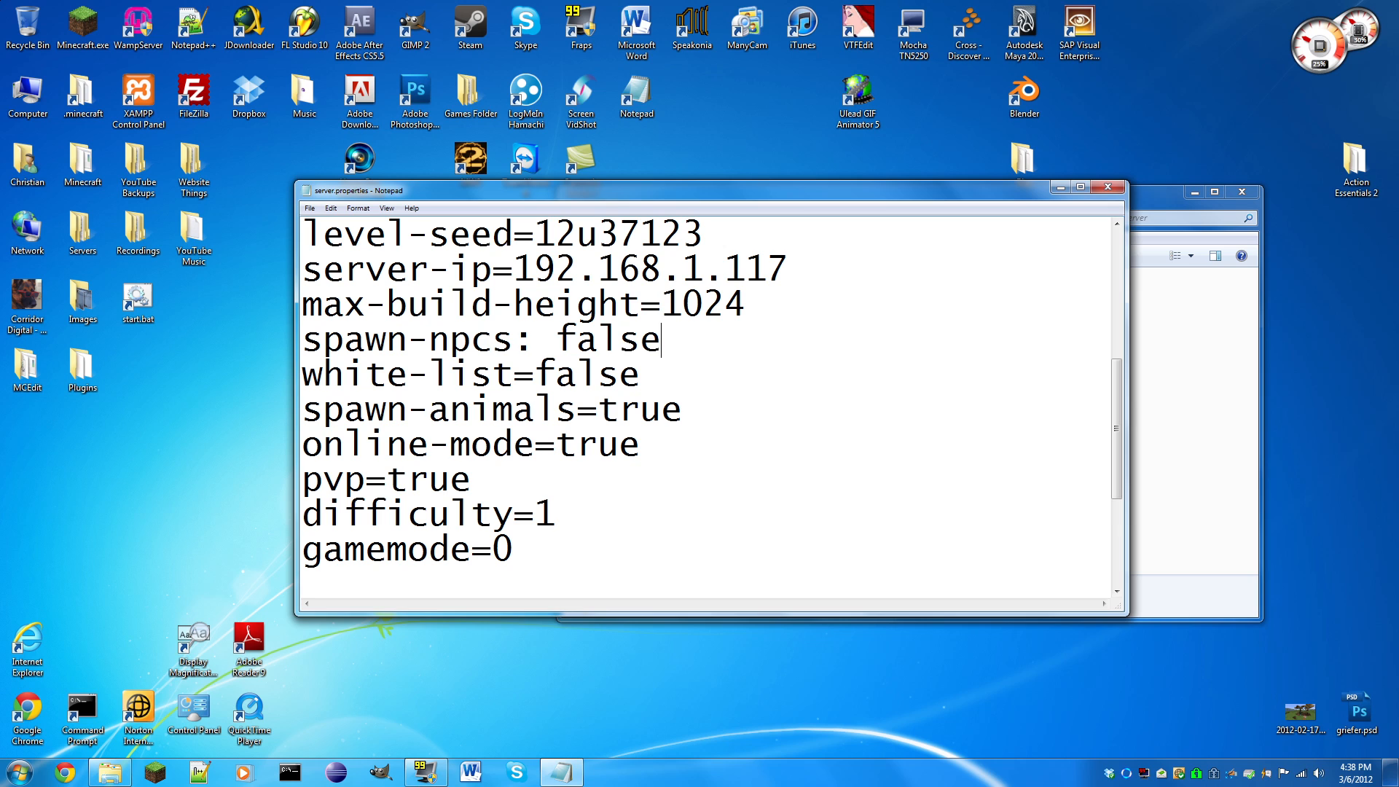
pyautogui.scroll(-1, 707, 401)
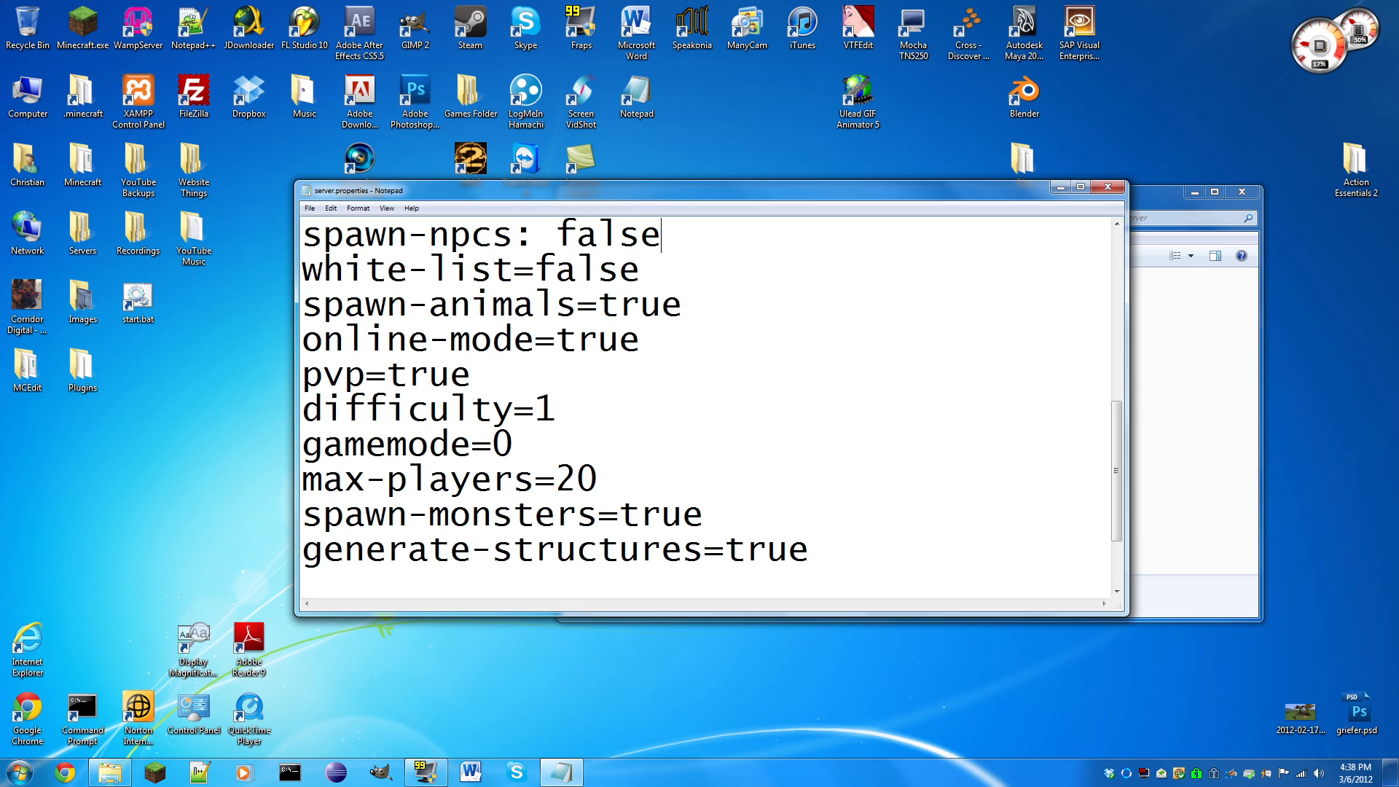
pyautogui.scroll(1, 707, 400)
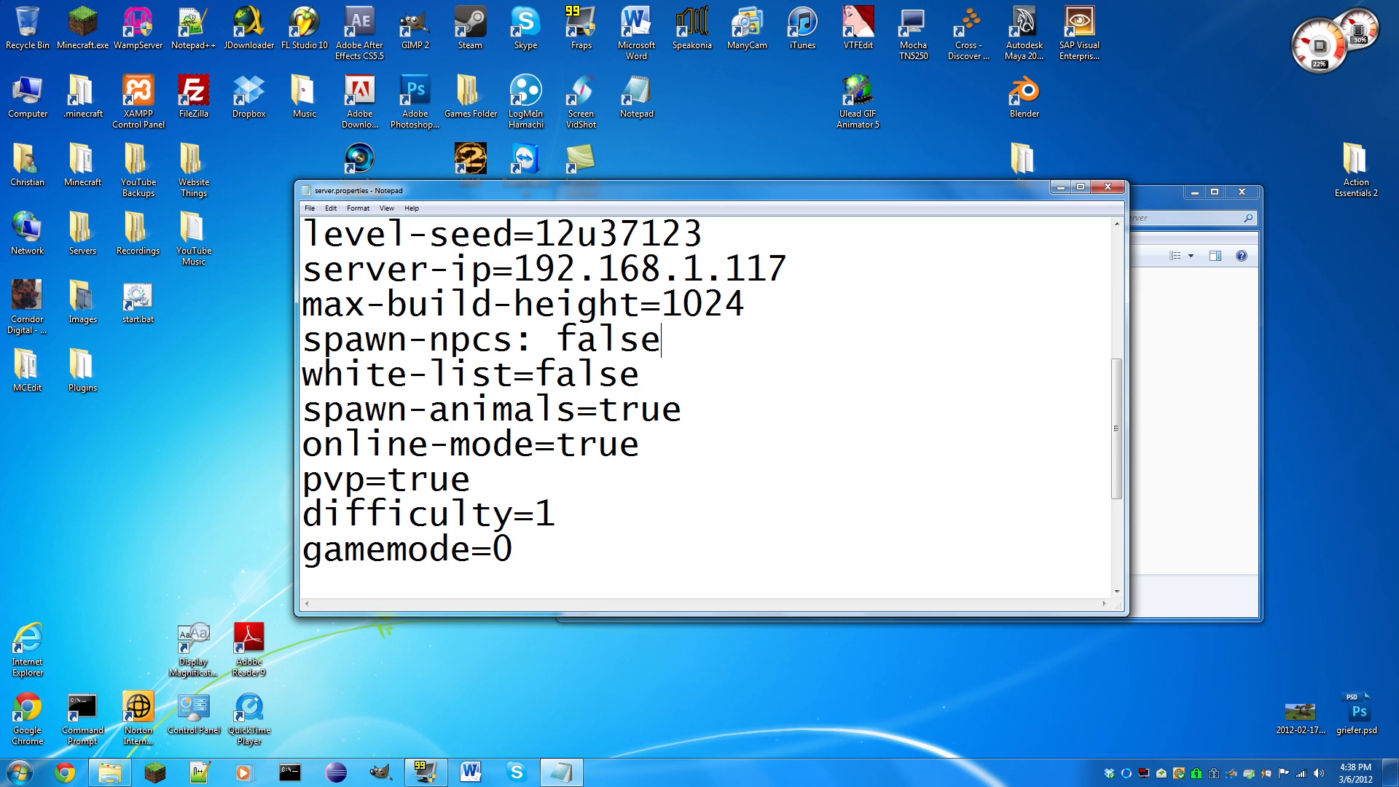
# Set the white-list value in server.properties to true.
pyautogui.press('Down')
pyautogui.hotkey('shift', 'Left')
pyautogui.hotkey('shift', 'Left')
pyautogui.hotkey('shift', 'Left')
pyautogui.hotkey('shift', 'Left')
pyautogui.hotkey('shift', 'Left')
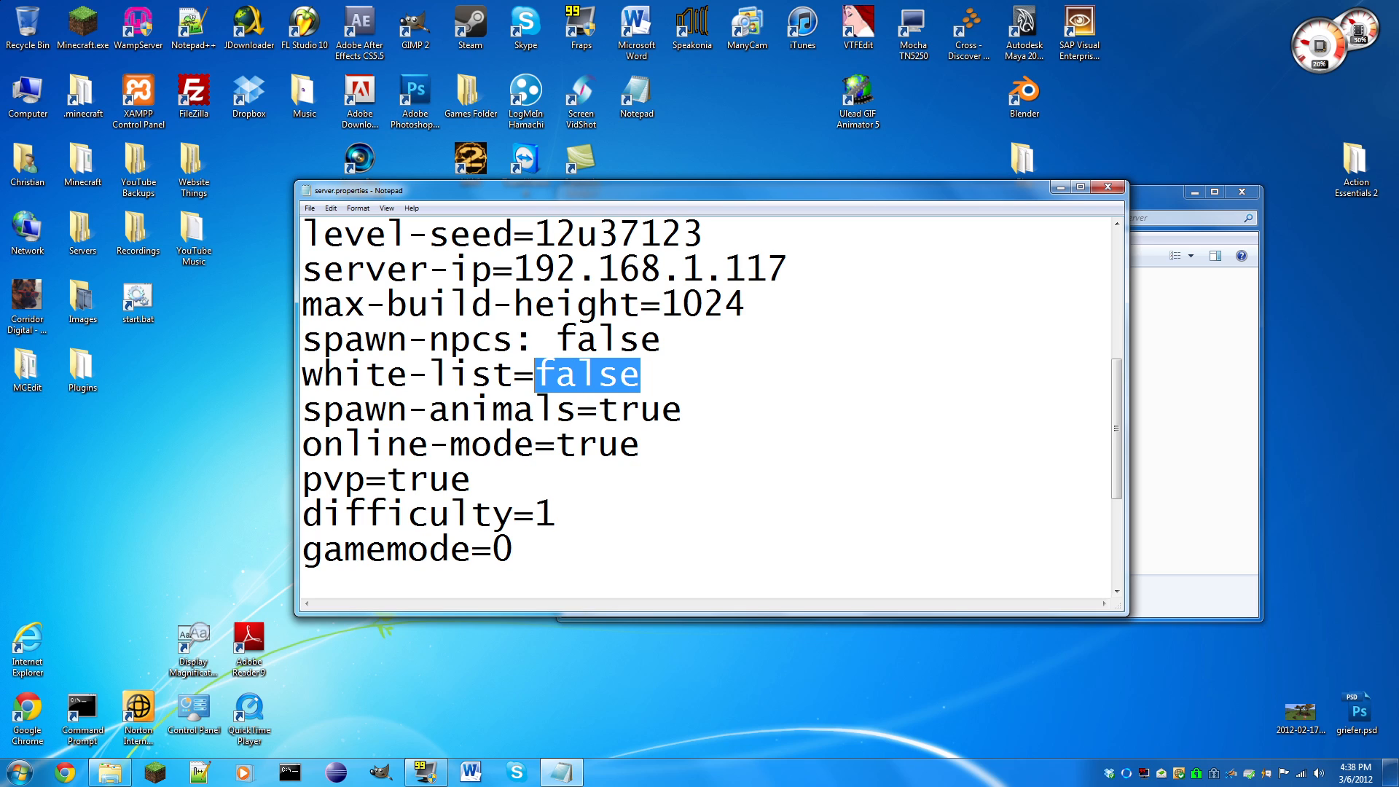
pyautogui.write('true')
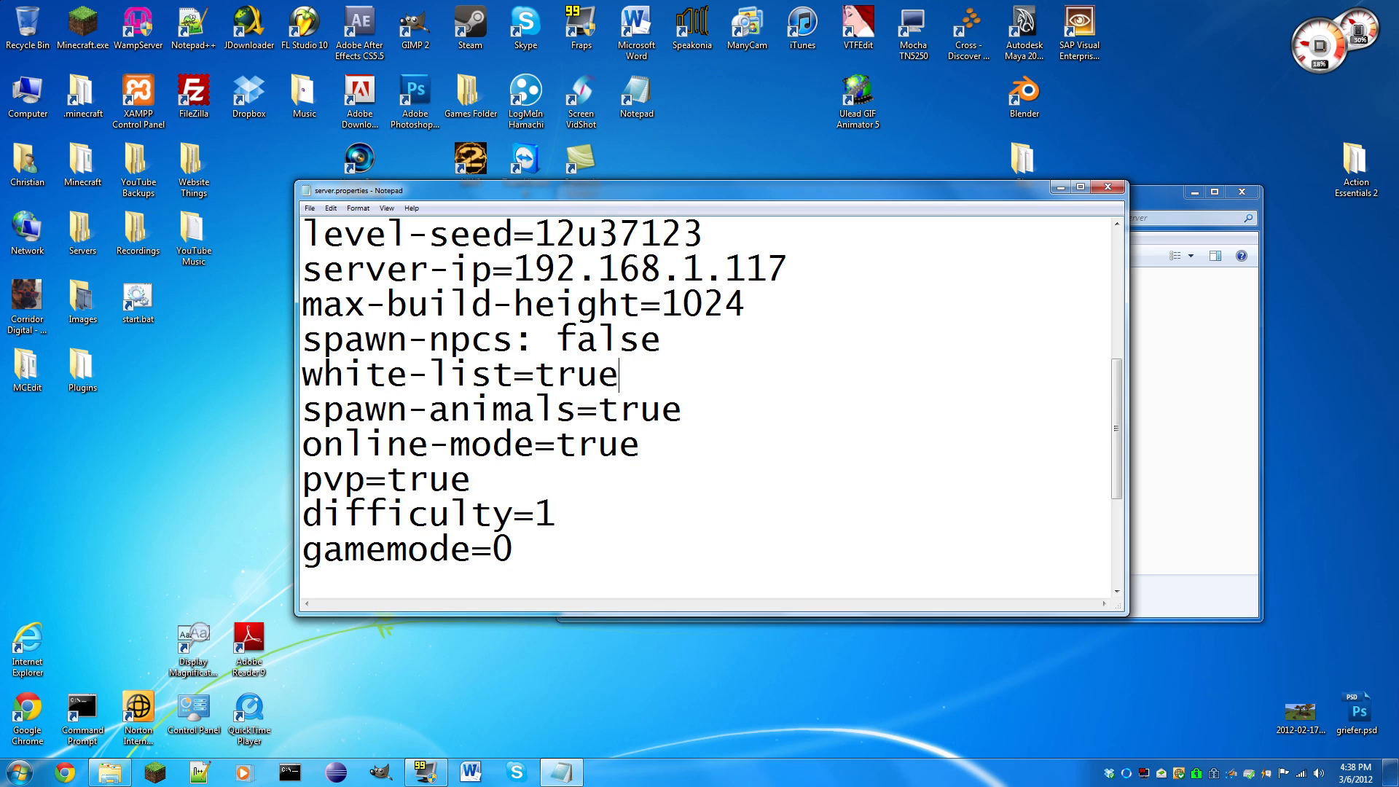
# Set the spawn-animals value to false.
pyautogui.press('Down')
pyautogui.press('End')
pyautogui.hotkey('shift', 'Left')
pyautogui.hotkey('shift', 'Left')
pyautogui.hotkey('shift', 'Left')
pyautogui.hotkey('shift', 'Left')
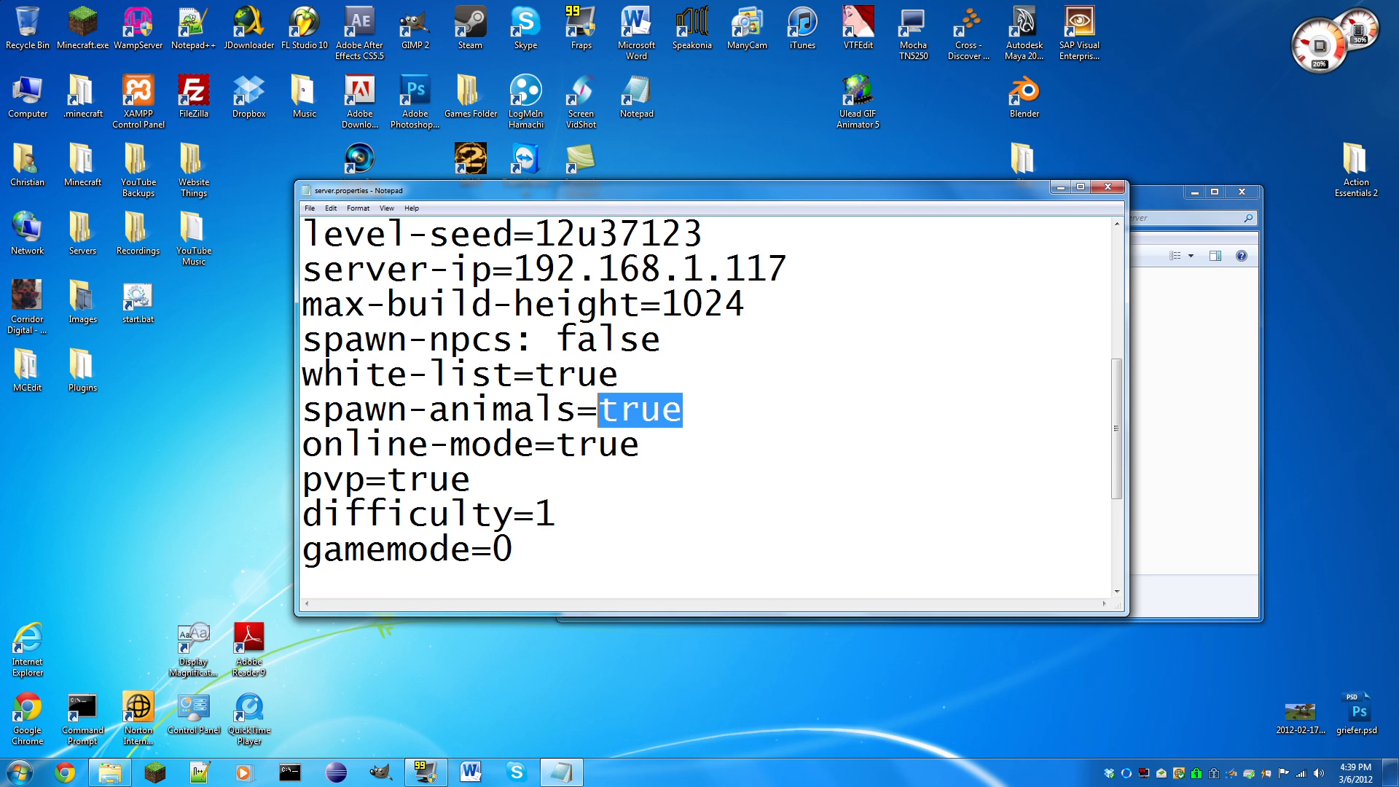
pyautogui.write('false')
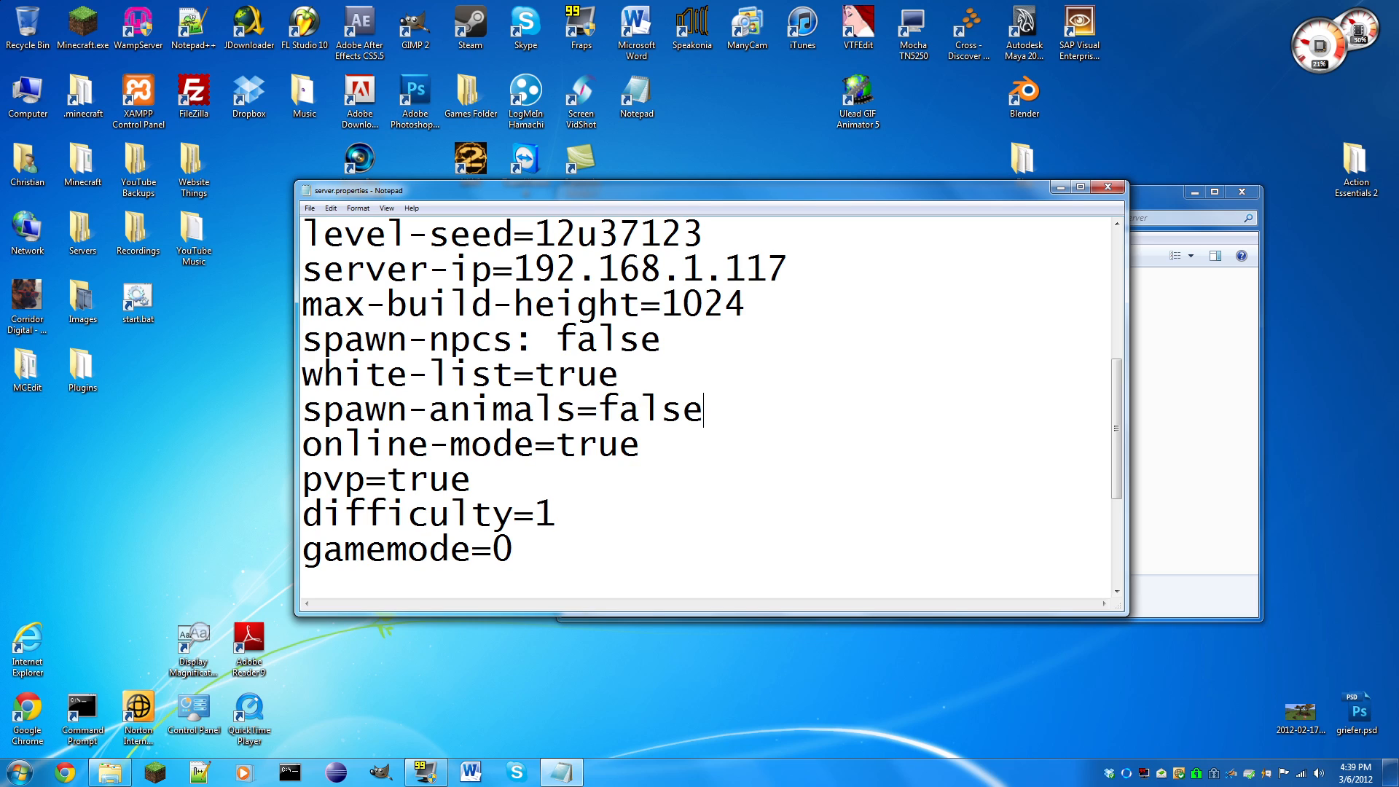
# Replace the colon and space in the spawn-npcs line with an equals sign so it reads "spawn-npcs=false".
pyautogui.press('Up')
pyautogui.press('Up')
pyautogui.hotkey('ctrl', 'Left')
pyautogui.hotkey('shift', 'Left')
pyautogui.hotkey('shift', 'Left')
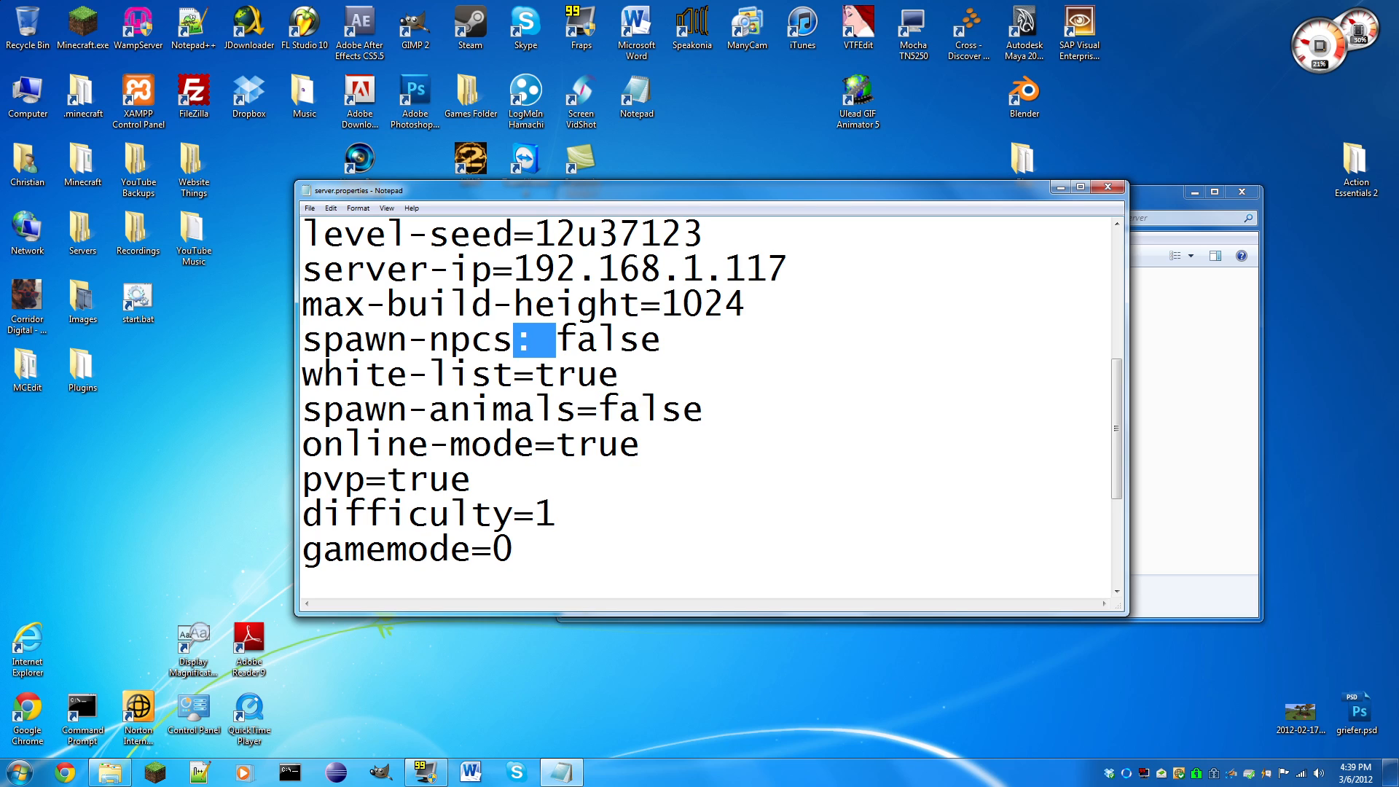
pyautogui.write('=')
# Highlight the pvp value to review the setting.
pyautogui.press('Down')
pyautogui.press('Down')
pyautogui.press('Down')
pyautogui.press('Down')
pyautogui.hotkey('shift', 'Up')
pyautogui.hotkey('shift', 'Left')
pyautogui.hotkey('shift', 'Left')
pyautogui.hotkey('shift', 'Left')
pyautogui.hotkey('shift', 'Left')
pyautogui.hotkey('shift', 'Down')
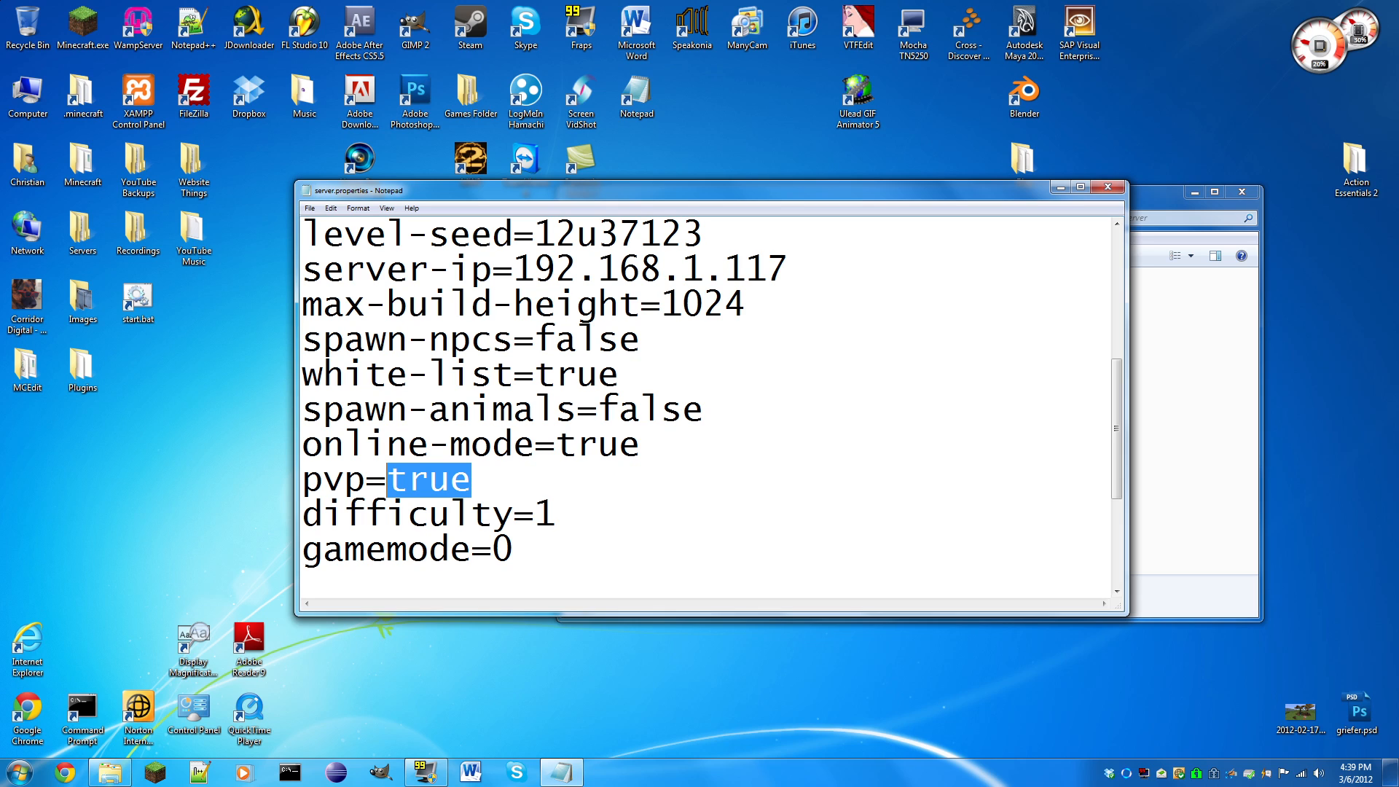
# Try false as the online-mode value and restore it to true.
pyautogui.moveTo(640, 445); pyautogui.dragTo(557, 446)
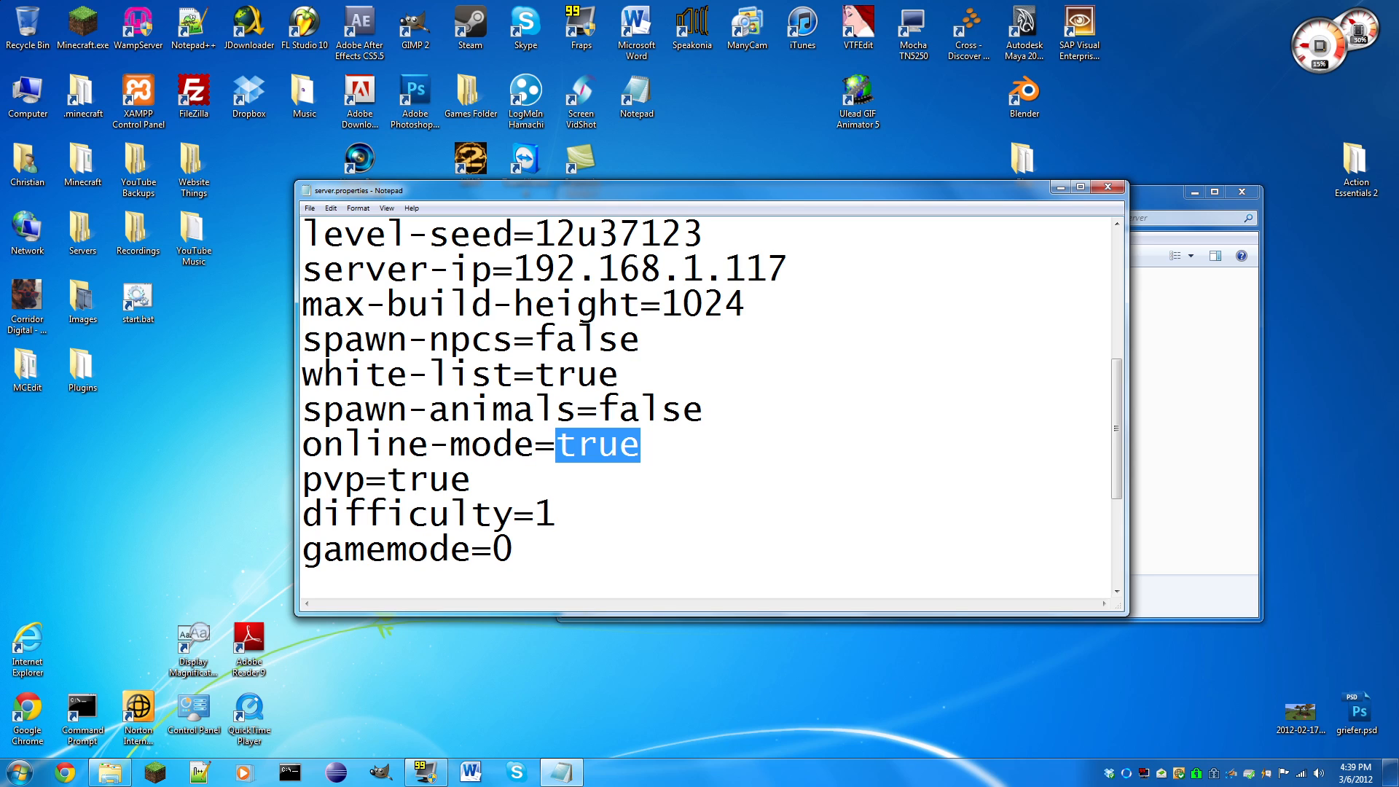
pyautogui.write('false')
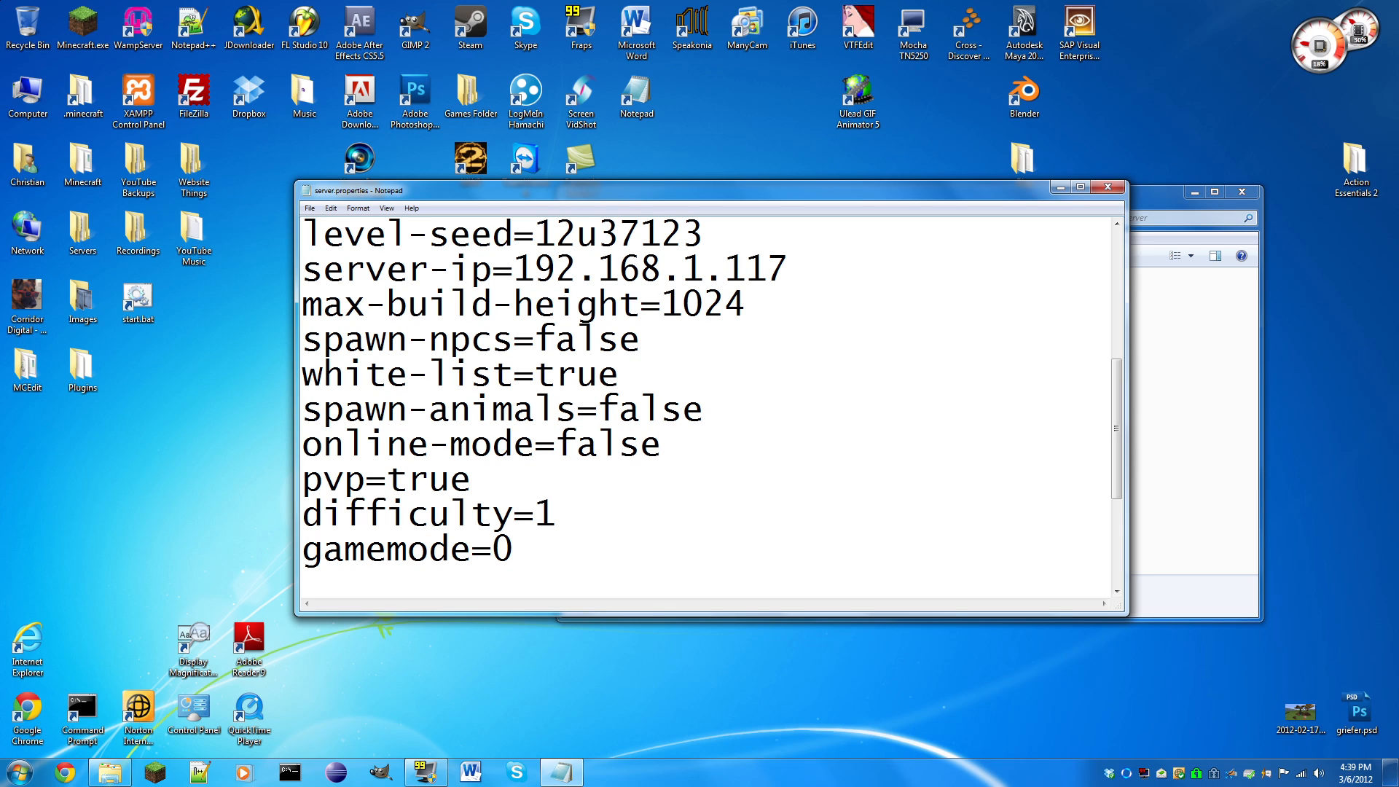
pyautogui.press('BackSpace')
pyautogui.press('BackSpace')
pyautogui.press('BackSpace')
pyautogui.press('BackSpace')
pyautogui.press('BackSpace')
pyautogui.write('true')
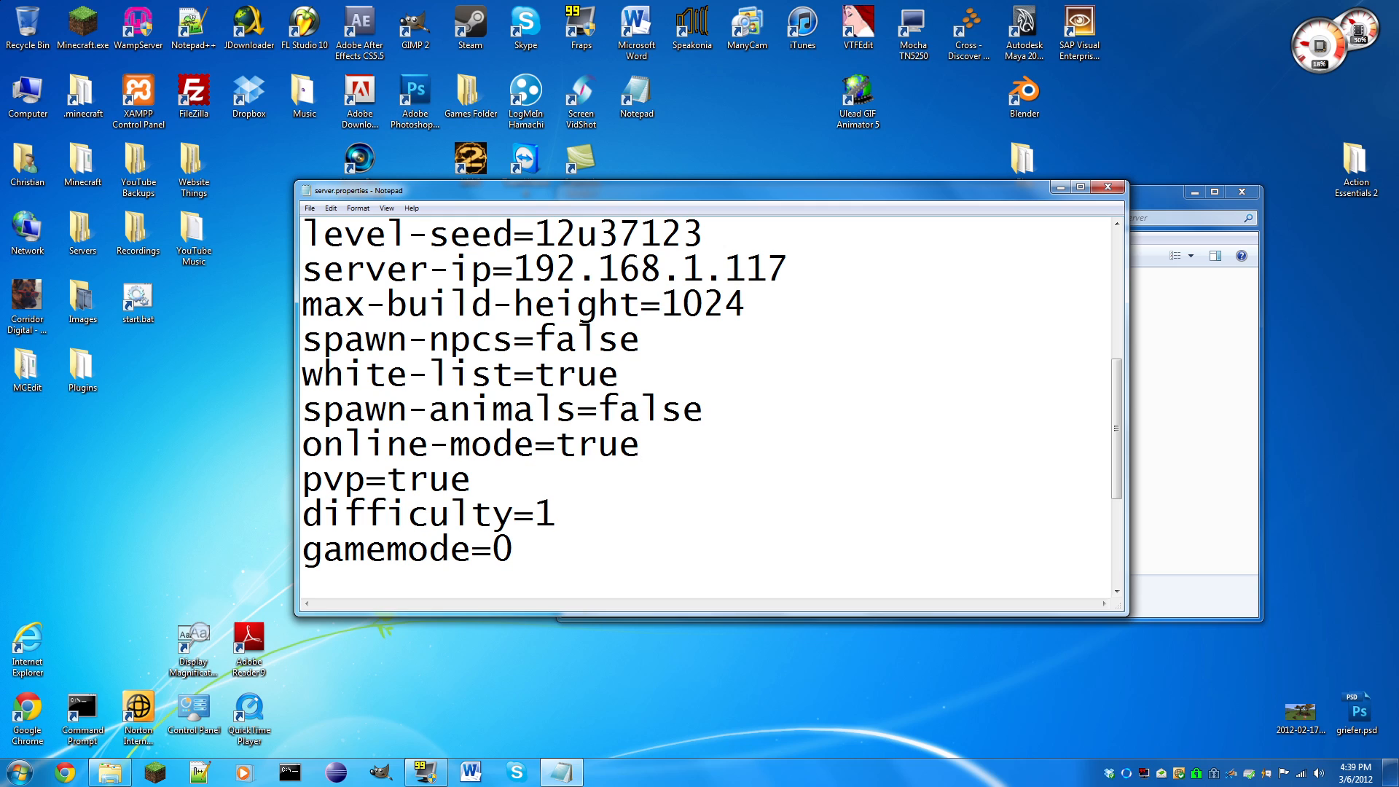
# Try 0 as the difficulty value and set it back to 1.
pyautogui.scroll(-1, 707, 409)
pyautogui.moveTo(558, 410); pyautogui.dragTo(535, 410)
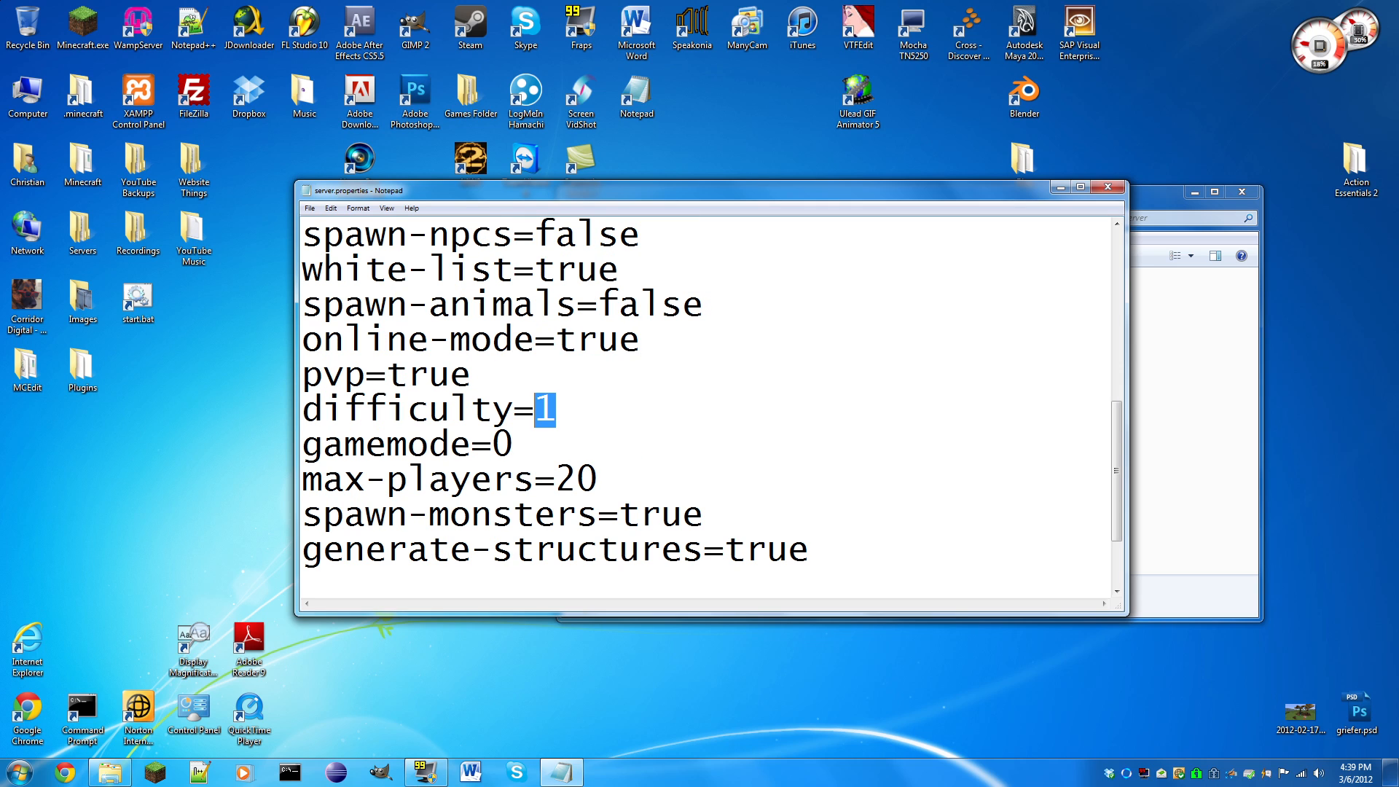
pyautogui.write('0')
pyautogui.press('BackSpace')
pyautogui.write('1')
pyautogui.press('BackSpace')
pyautogui.write('1')
# Set the pvp value to false.
pyautogui.press('Up')
pyautogui.hotkey('shift', 'Left')
pyautogui.hotkey('shift', 'Left')
pyautogui.hotkey('shift', 'Left')
pyautogui.hotkey('shift', 'Left')
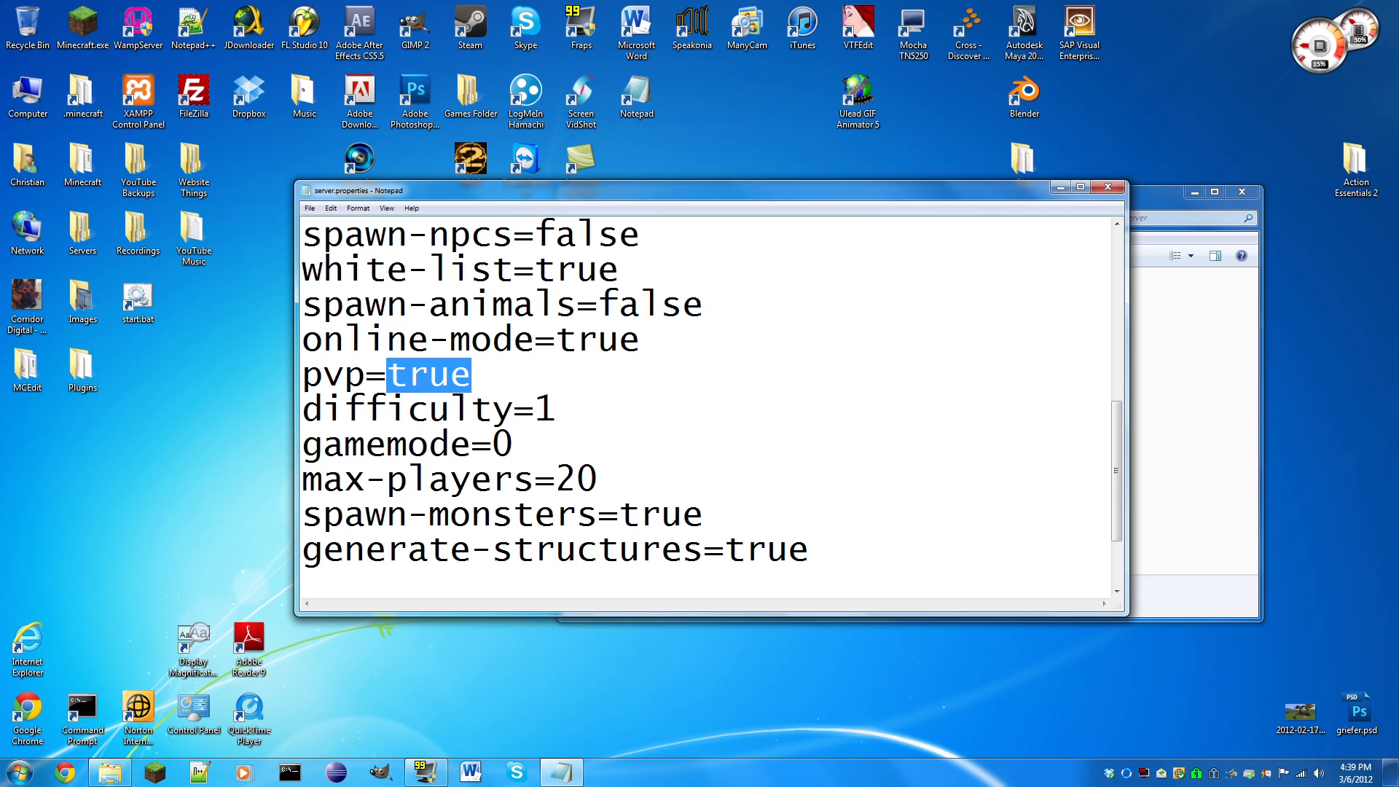
pyautogui.write('false')
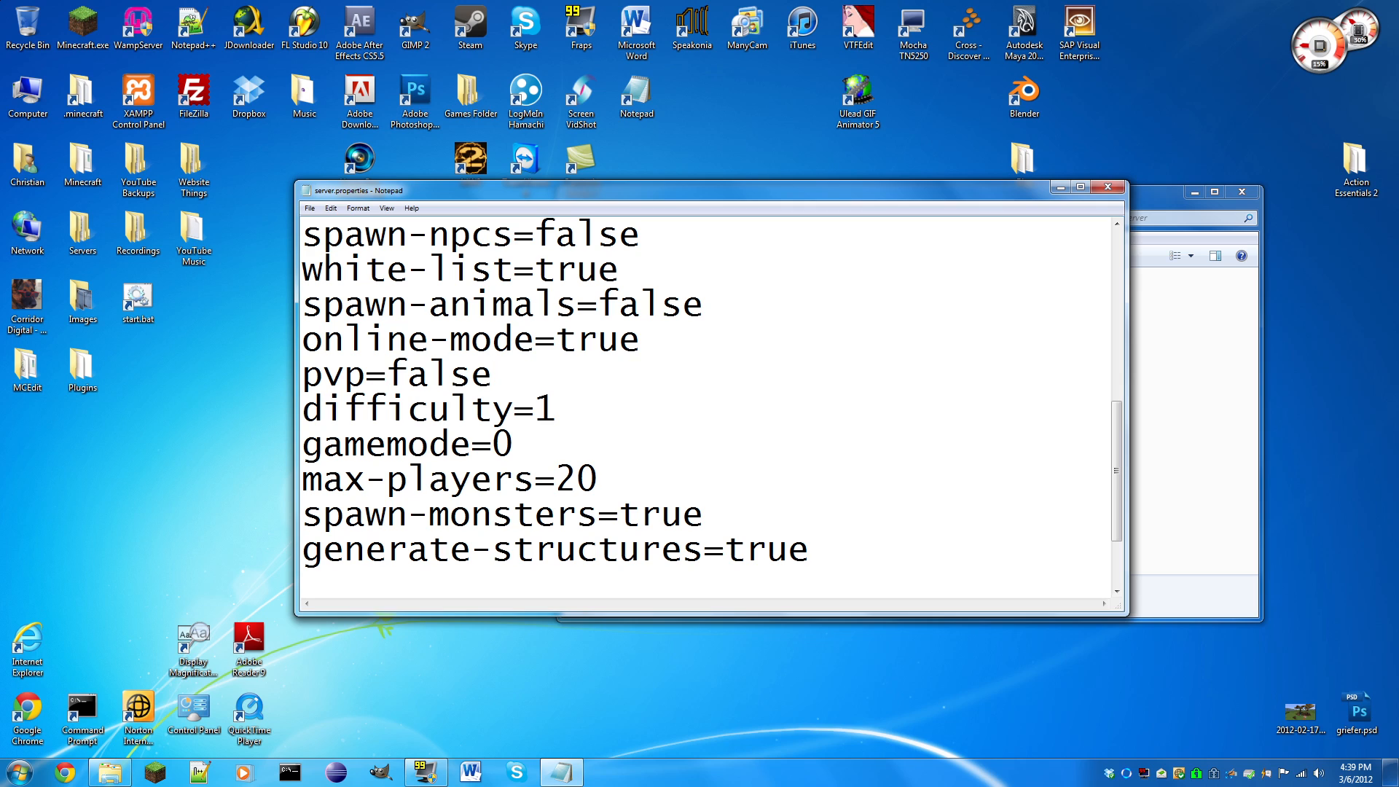
# Set the gamemode value to 1.
pyautogui.press('Down')
pyautogui.press('Down')
pyautogui.hotkey('shift', 'End')
pyautogui.write('1')
# Set the max-players value to 25.
pyautogui.press('Down')
pyautogui.press('End')
pyautogui.hotkey('ctrl', 'shift', 'Left')
pyautogui.hotkey('shift', 'Right')
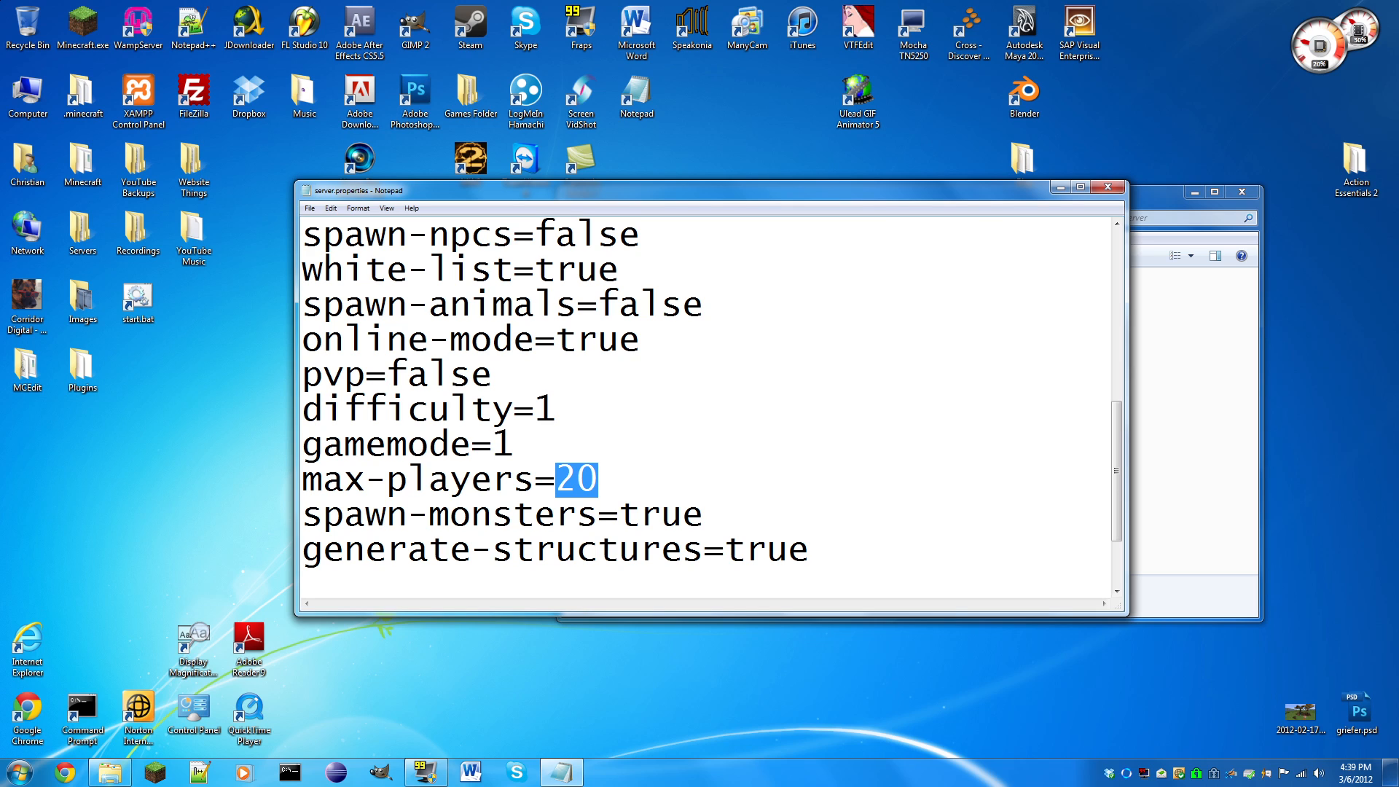
pyautogui.write('25')
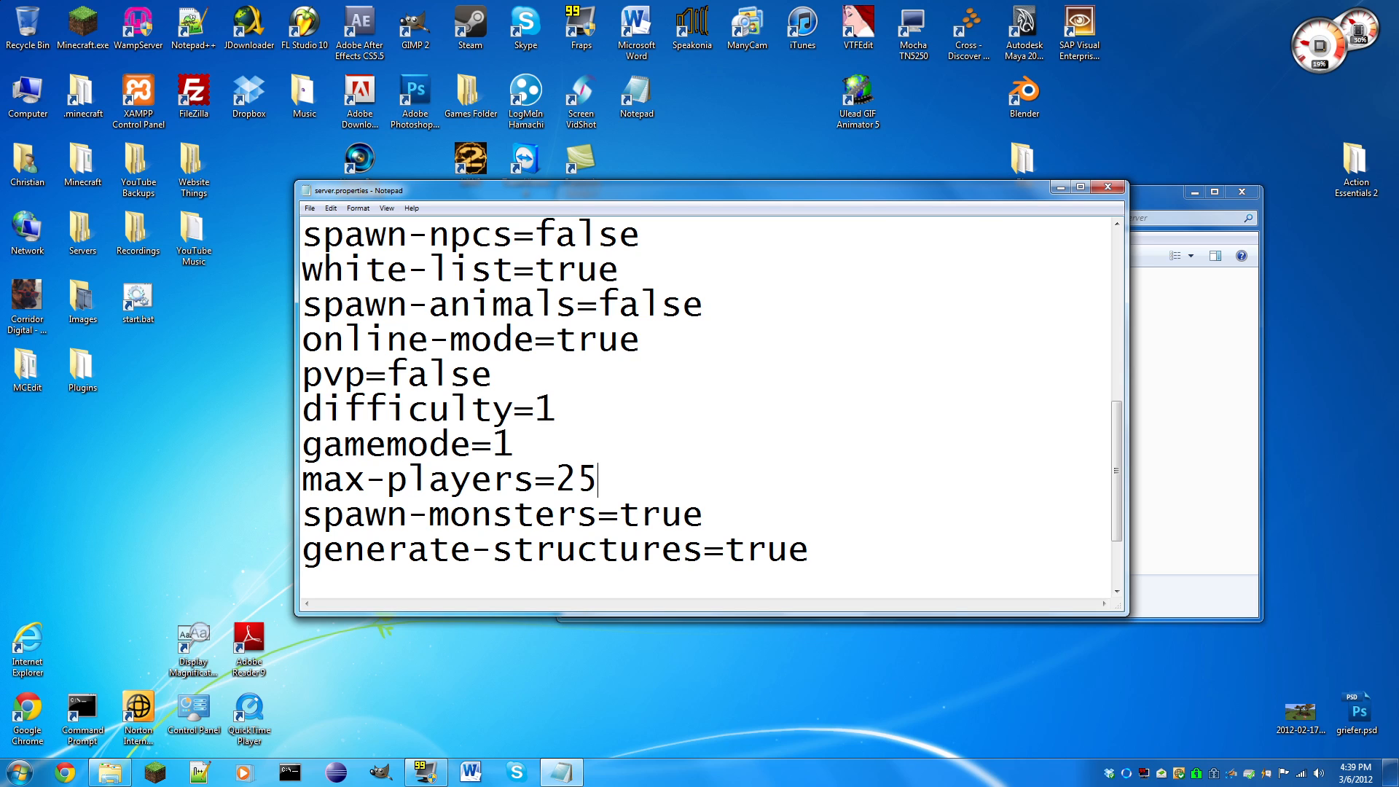
# Set the spawn-monsters value to false.
pyautogui.scroll(-1, 707, 408)
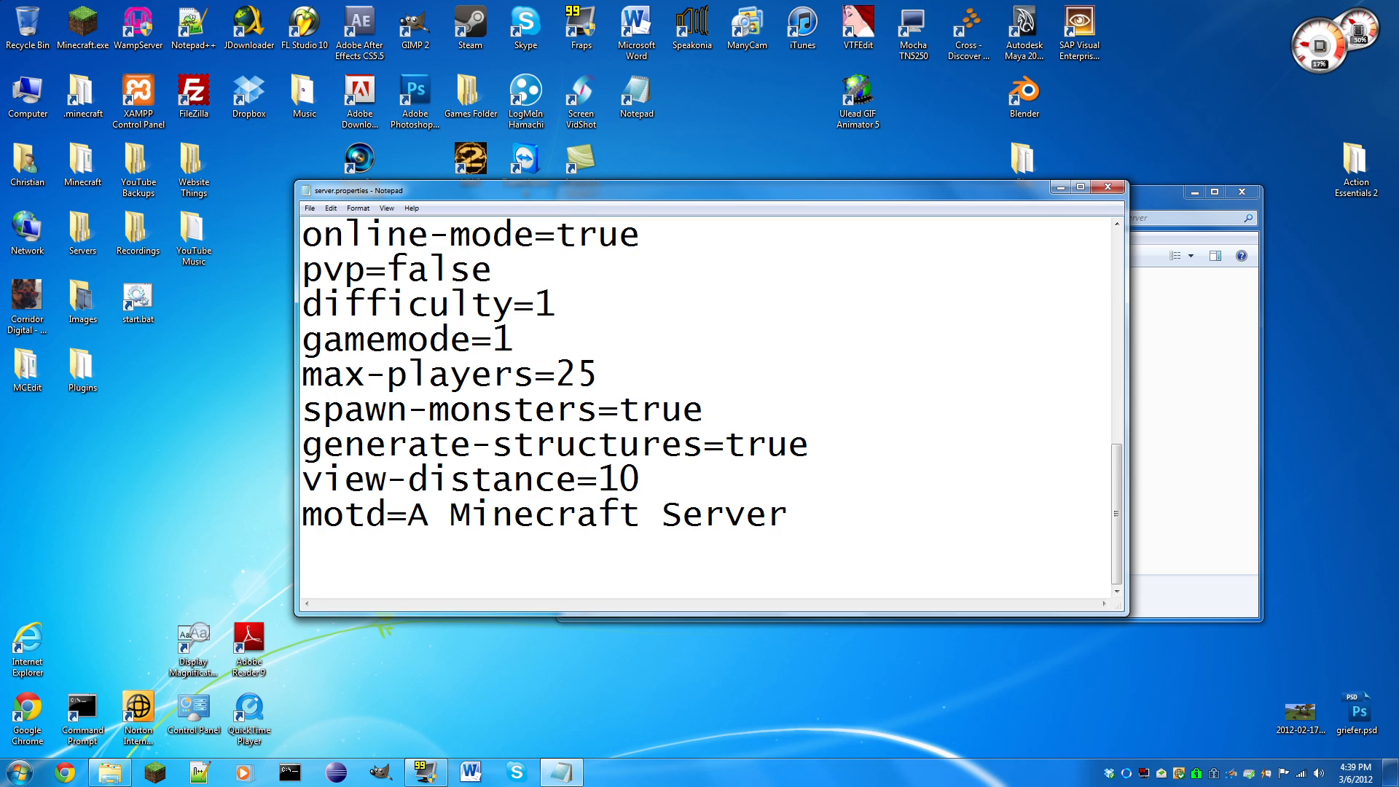
pyautogui.press('Down')
pyautogui.press('End')
pyautogui.hotkey('shift', 'Left')
pyautogui.hotkey('shift', 'Left')
pyautogui.hotkey('shift', 'Left')
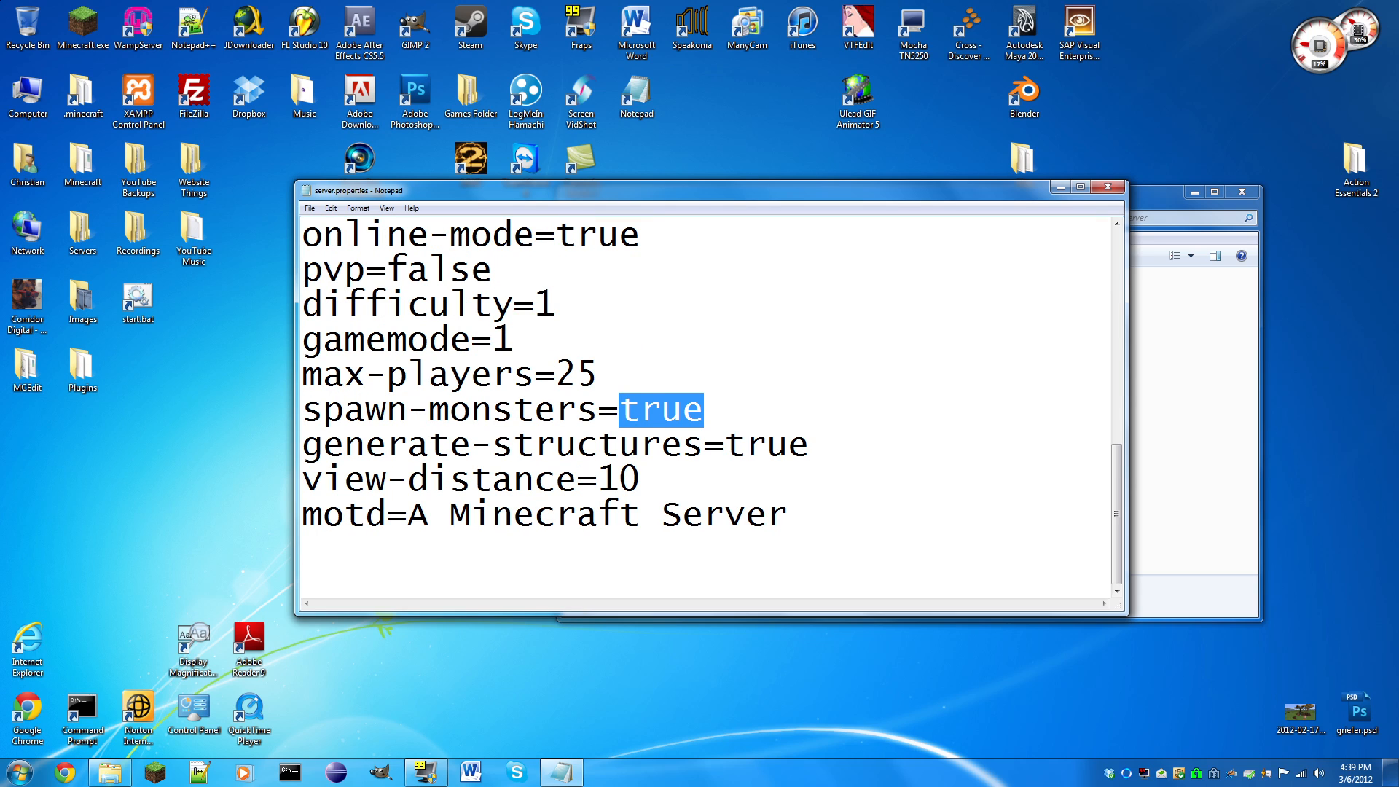
pyautogui.write('false')
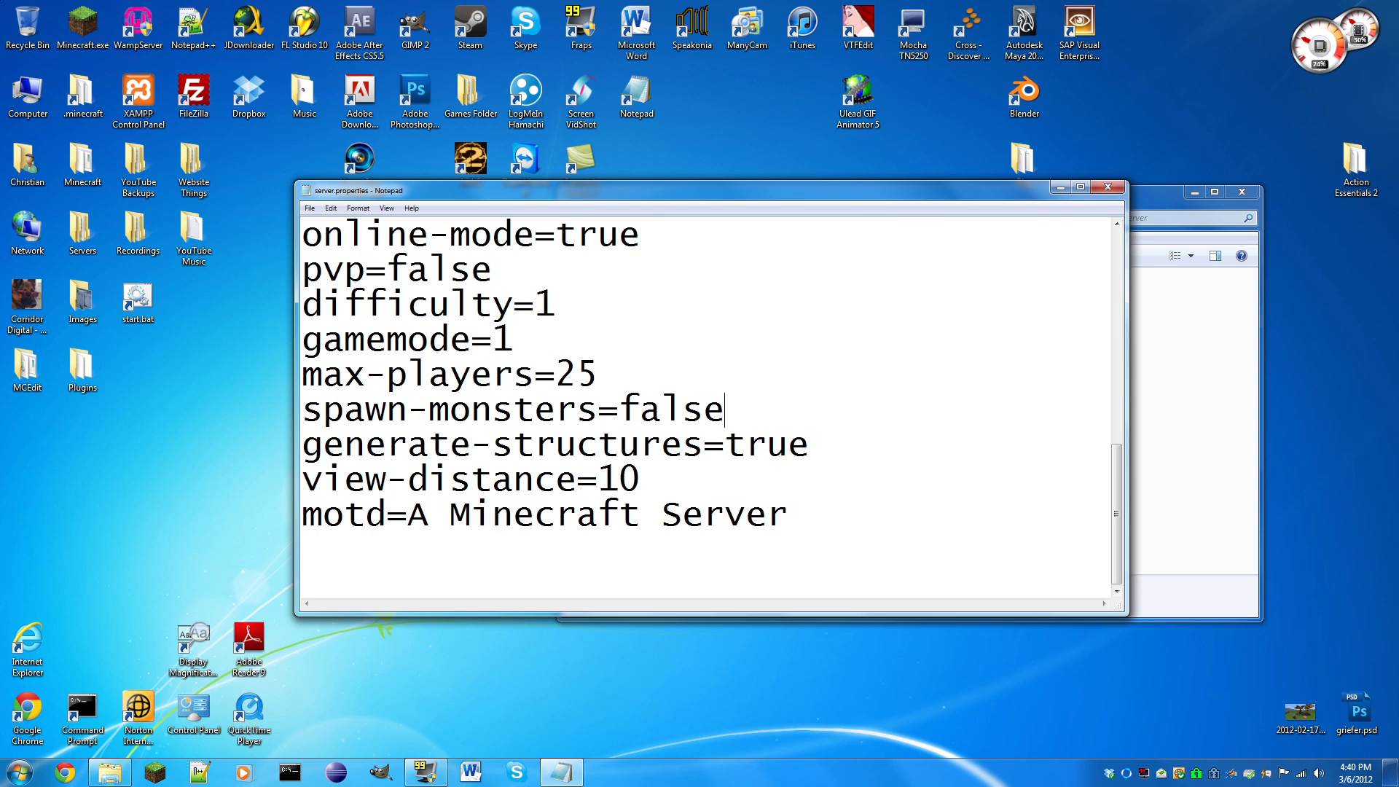
pyautogui.hotkey('shift', 'Left')
pyautogui.hotkey('shift', 'Left')
pyautogui.hotkey('shift', 'Left')
pyautogui.hotkey('shift', 'Left')
pyautogui.hotkey('shift', 'Left')
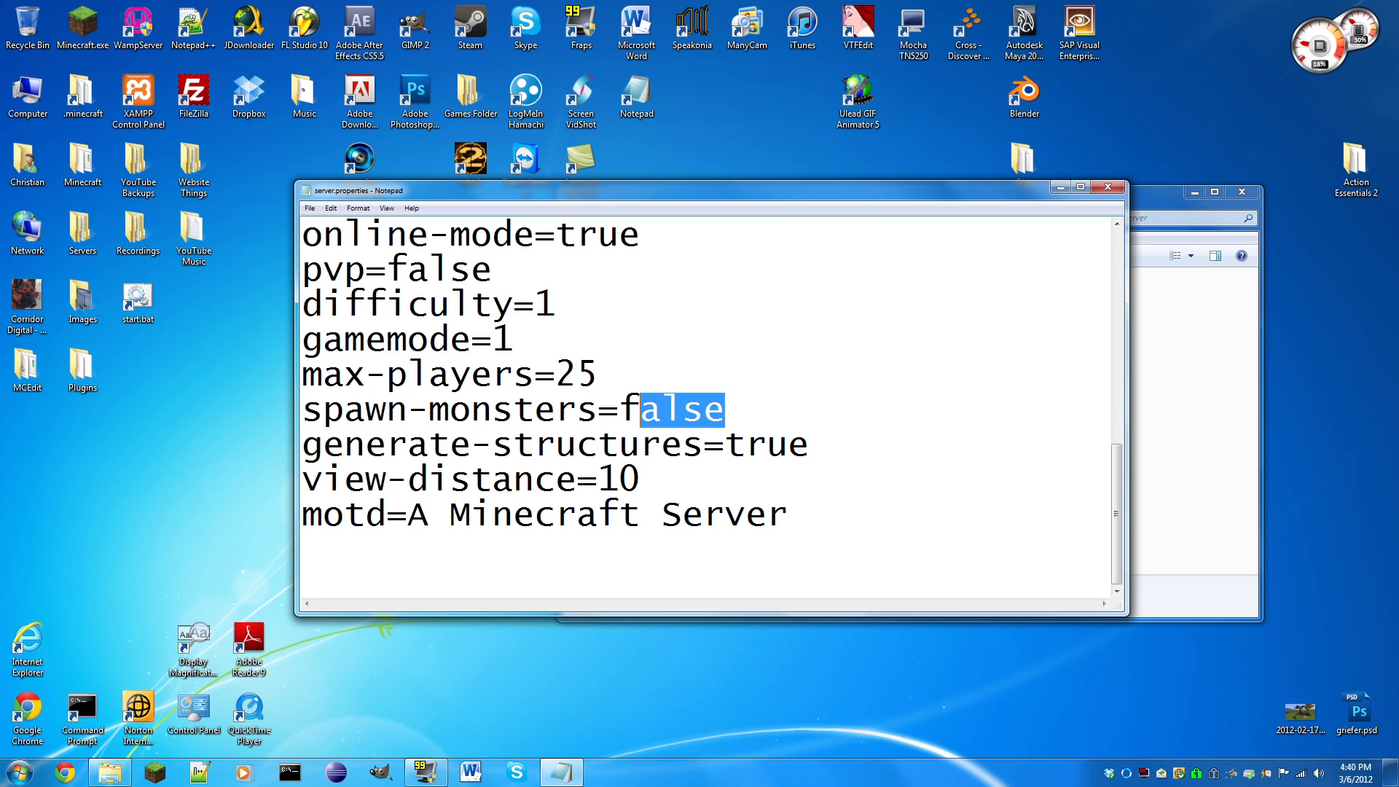
pyautogui.hotkey('shift', 'Right')
pyautogui.hotkey('shift', 'Right')
pyautogui.hotkey('shift', 'Right')
pyautogui.hotkey('shift', 'Right')
pyautogui.hotkey('shift', 'Right')
# Set the generate-structures value to false.
pyautogui.press('Down')
pyautogui.press('End')
pyautogui.hotkey('shift', 'Left')
pyautogui.hotkey('shift', 'Left')
pyautogui.hotkey('shift', 'Left')
pyautogui.hotkey('shift', 'Left')
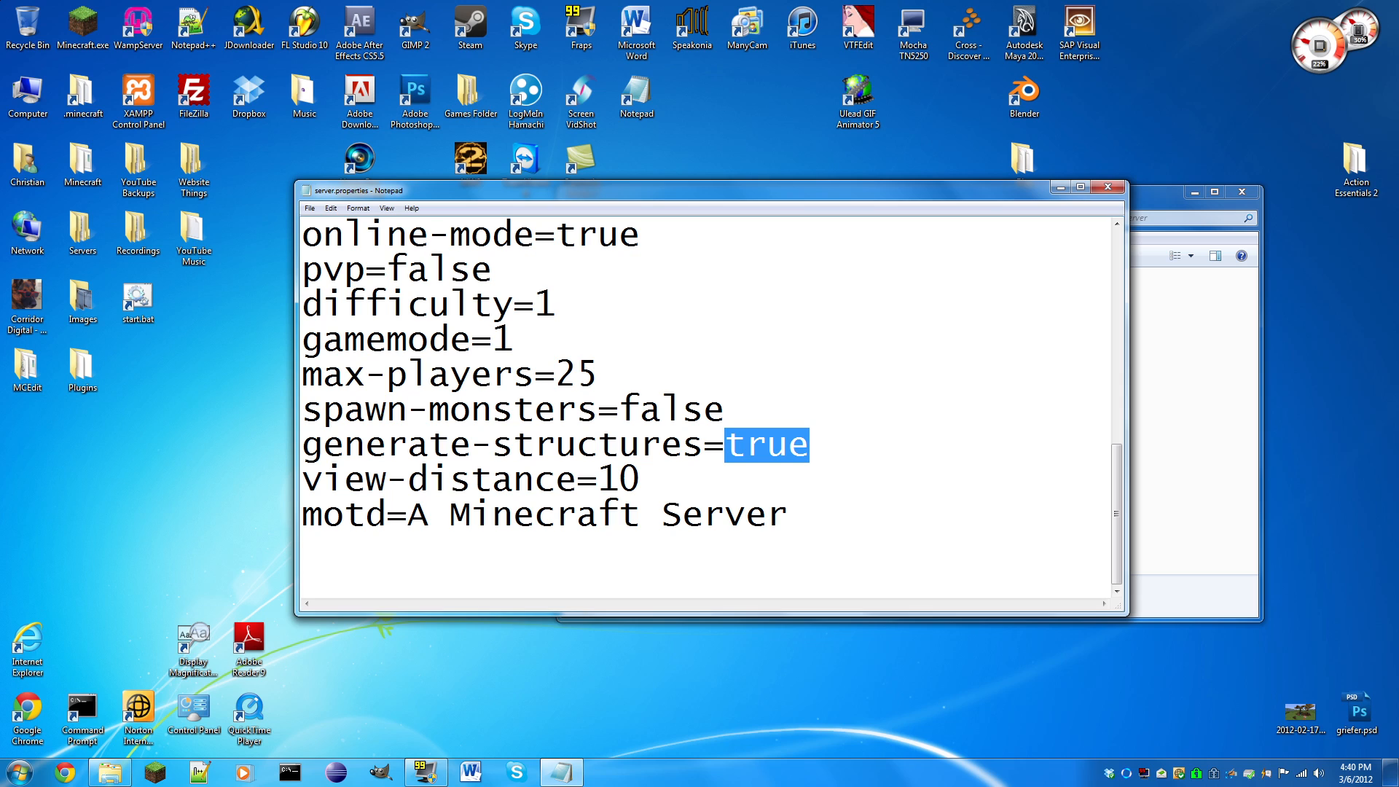
pyautogui.write('false')
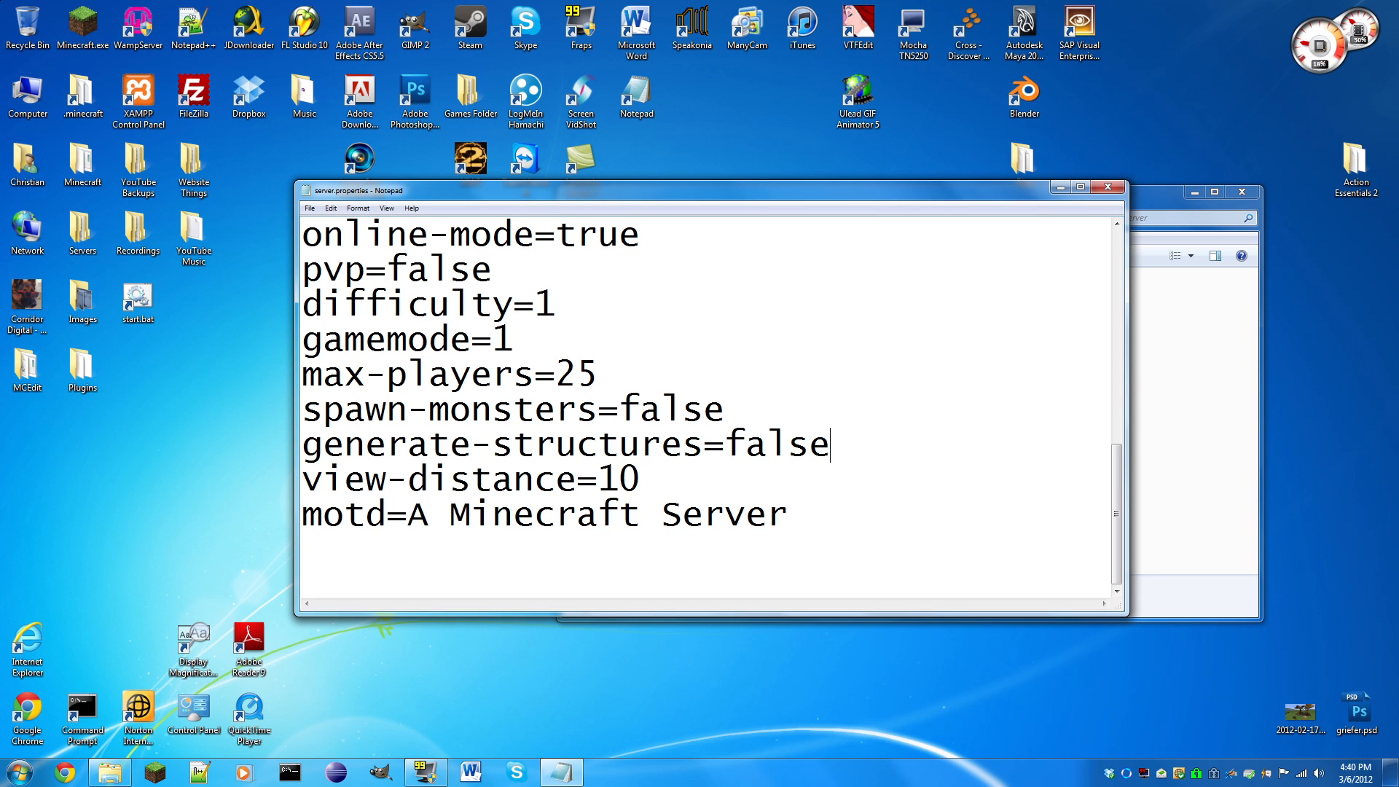
# Set the view-distance value to 9.
pyautogui.press('Down')
pyautogui.hotkey('shift', 'Left')
pyautogui.hotkey('shift', 'Left')
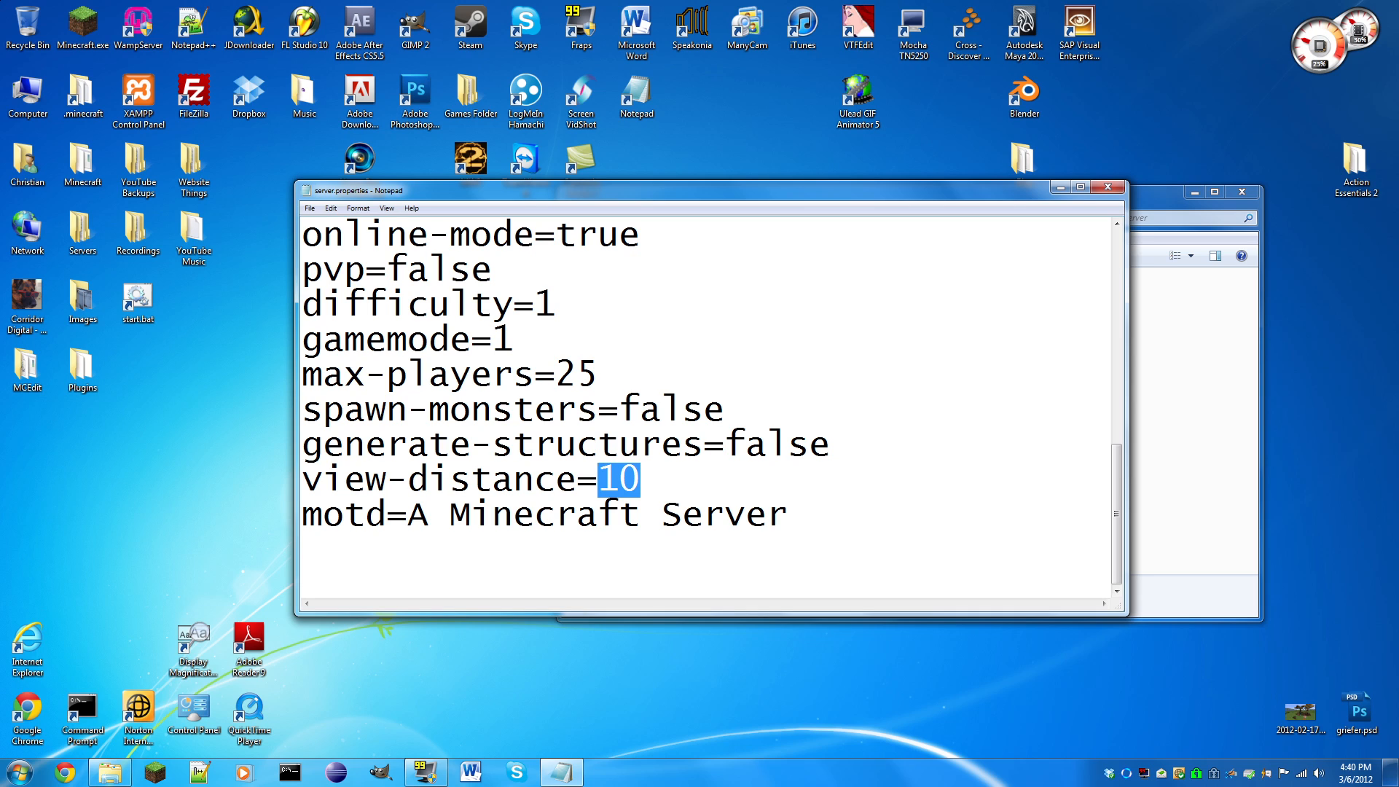
pyautogui.write('9')
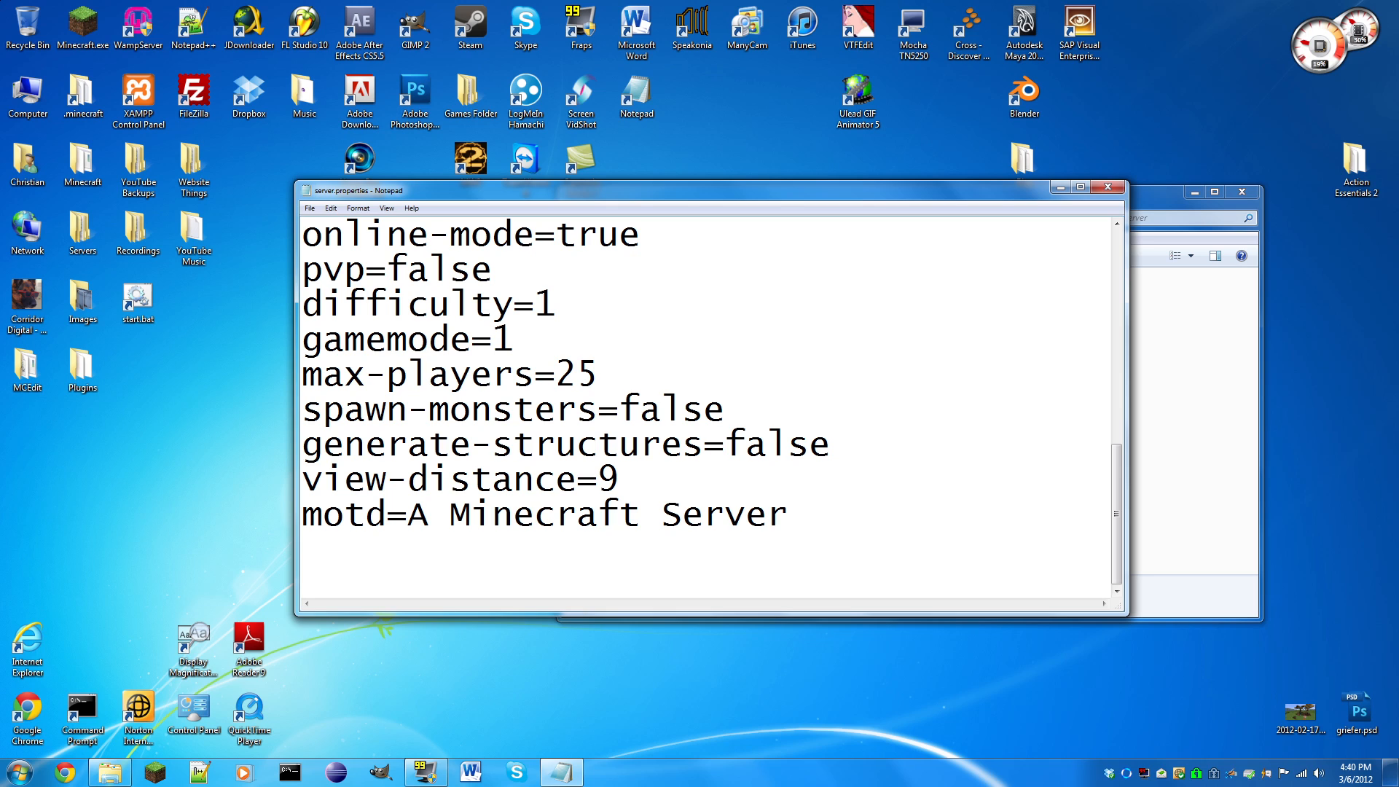
# Replace the motd message with "Lulz" and close the saved server.properties file.
pyautogui.moveTo(788, 515); pyautogui.dragTo(408, 514)
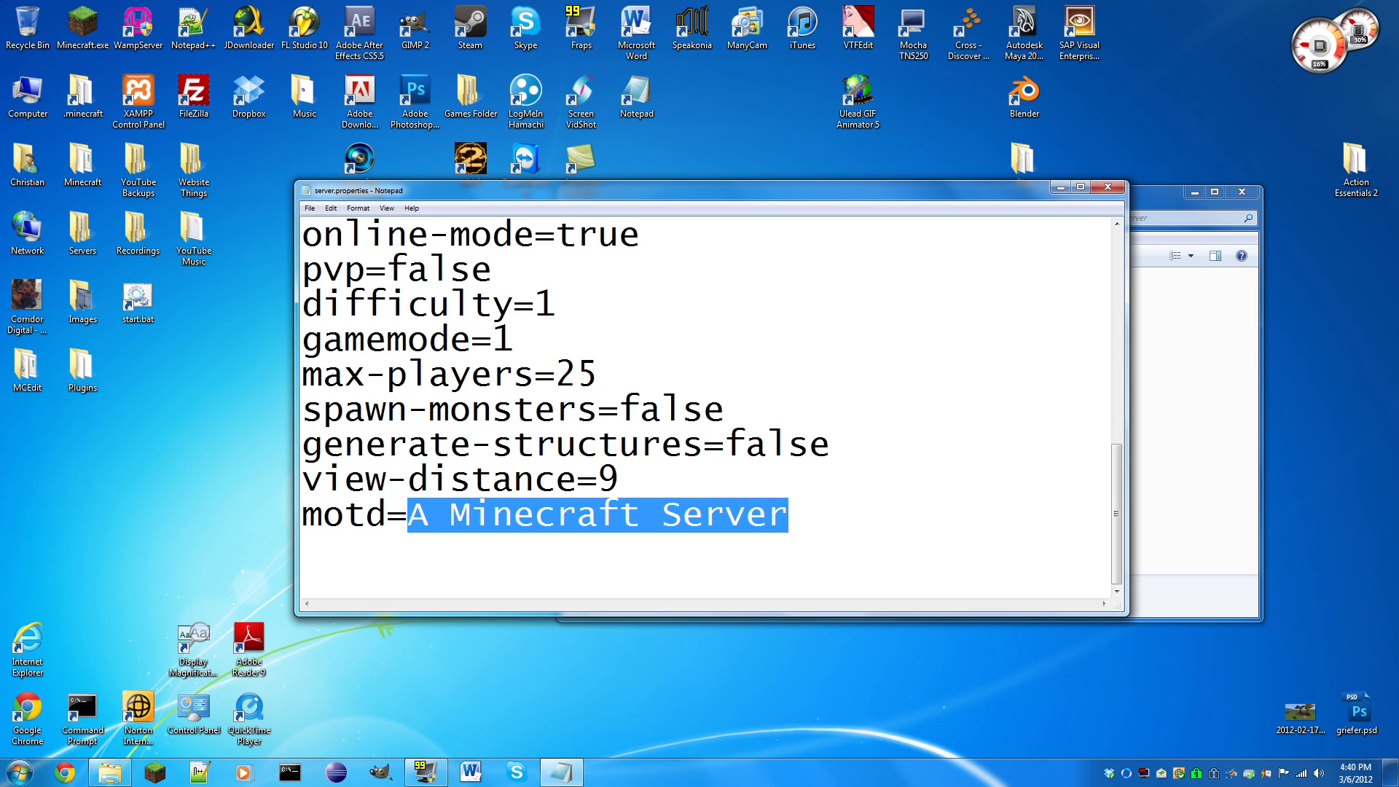
pyautogui.write('Lulz')
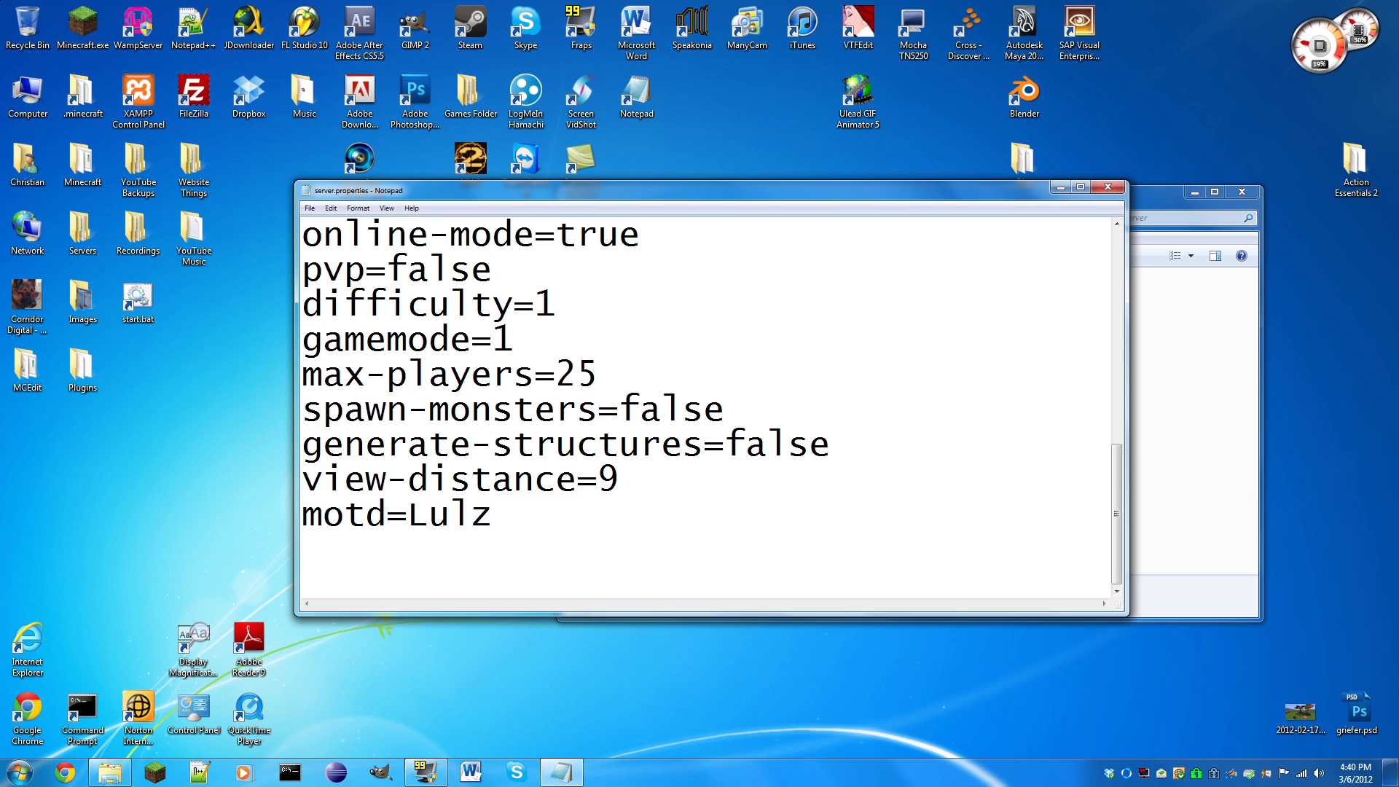
pyautogui.click(1105, 183)
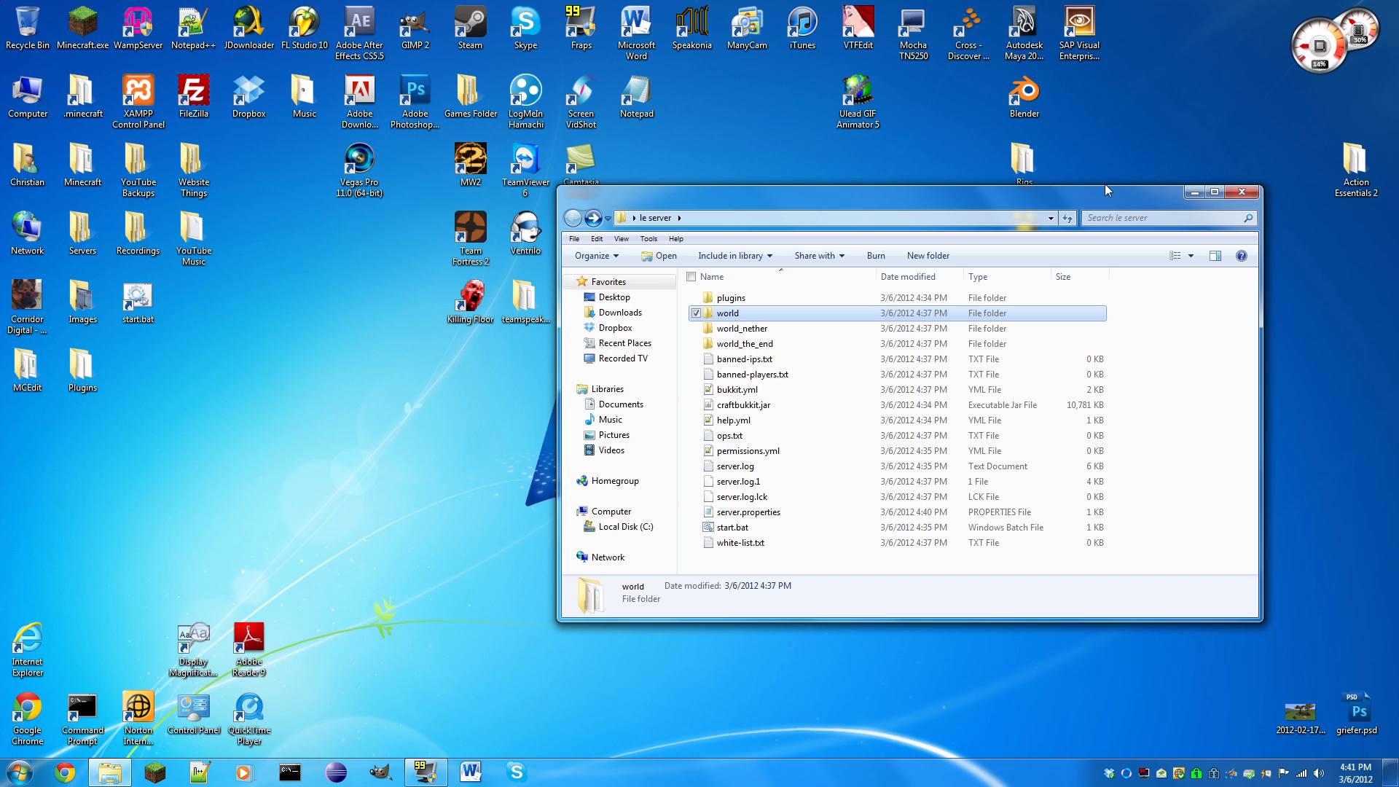
# Launch the server with start.bat, and shut it down with the stop command, dismissing the console.
pyautogui.doubleClick(729, 527)
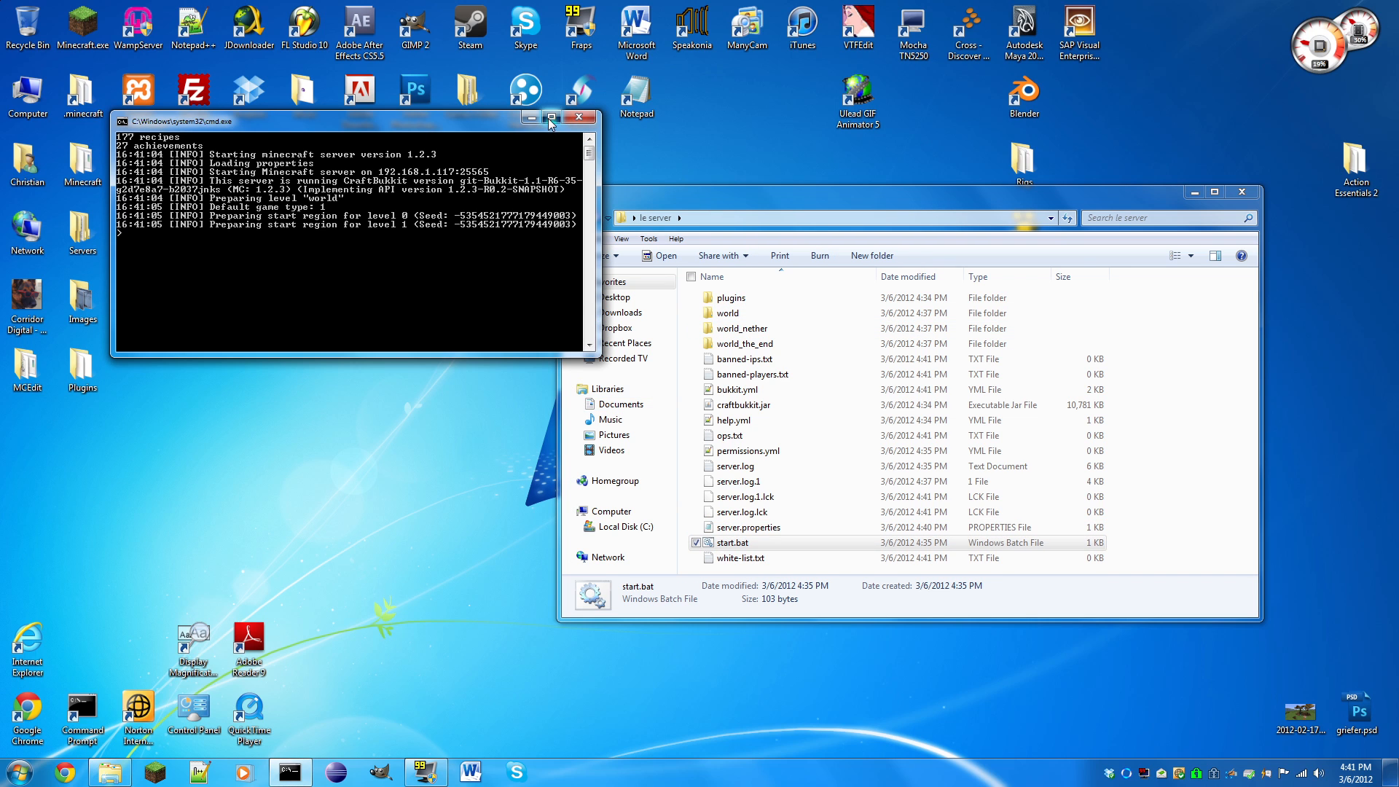
pyautogui.click(552, 129)
pyautogui.write('stop')
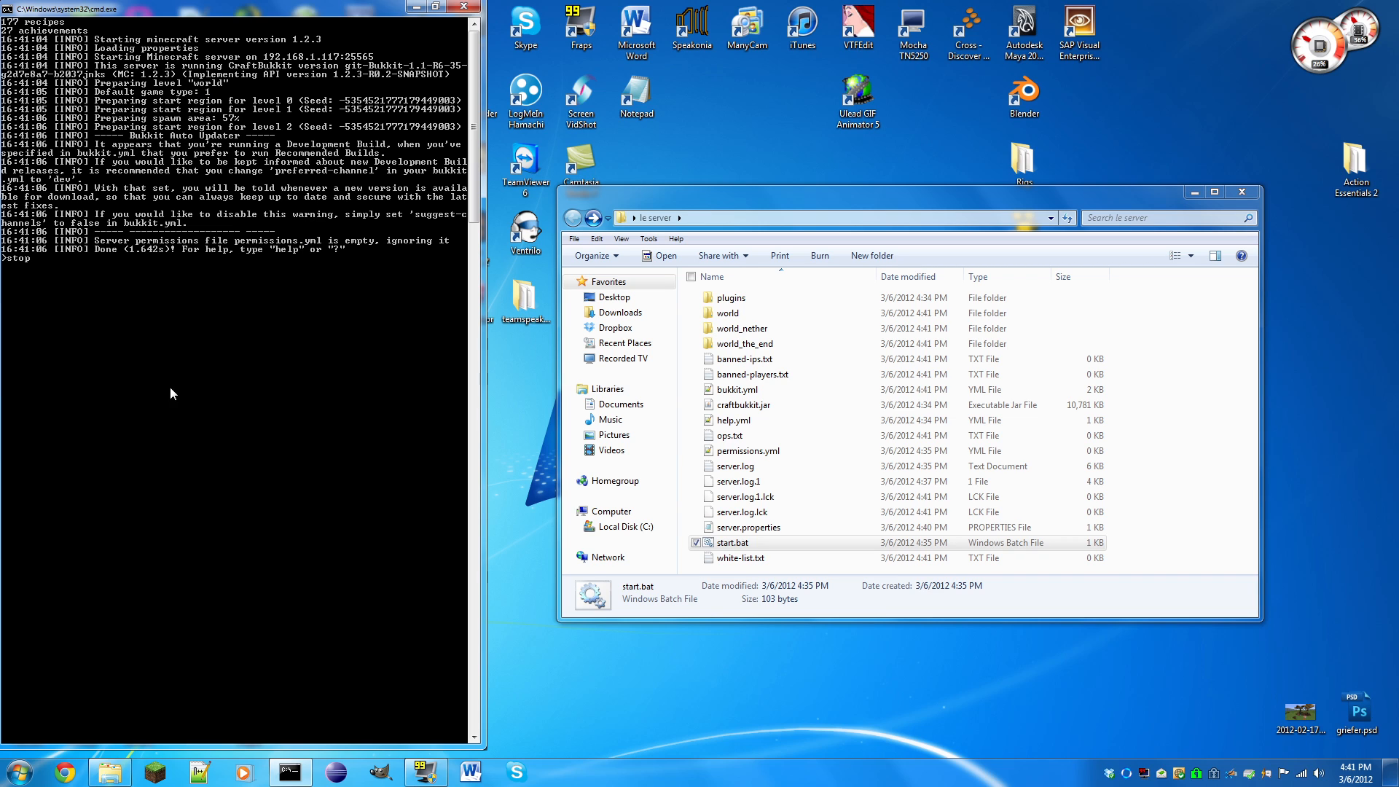
pyautogui.press('Return')
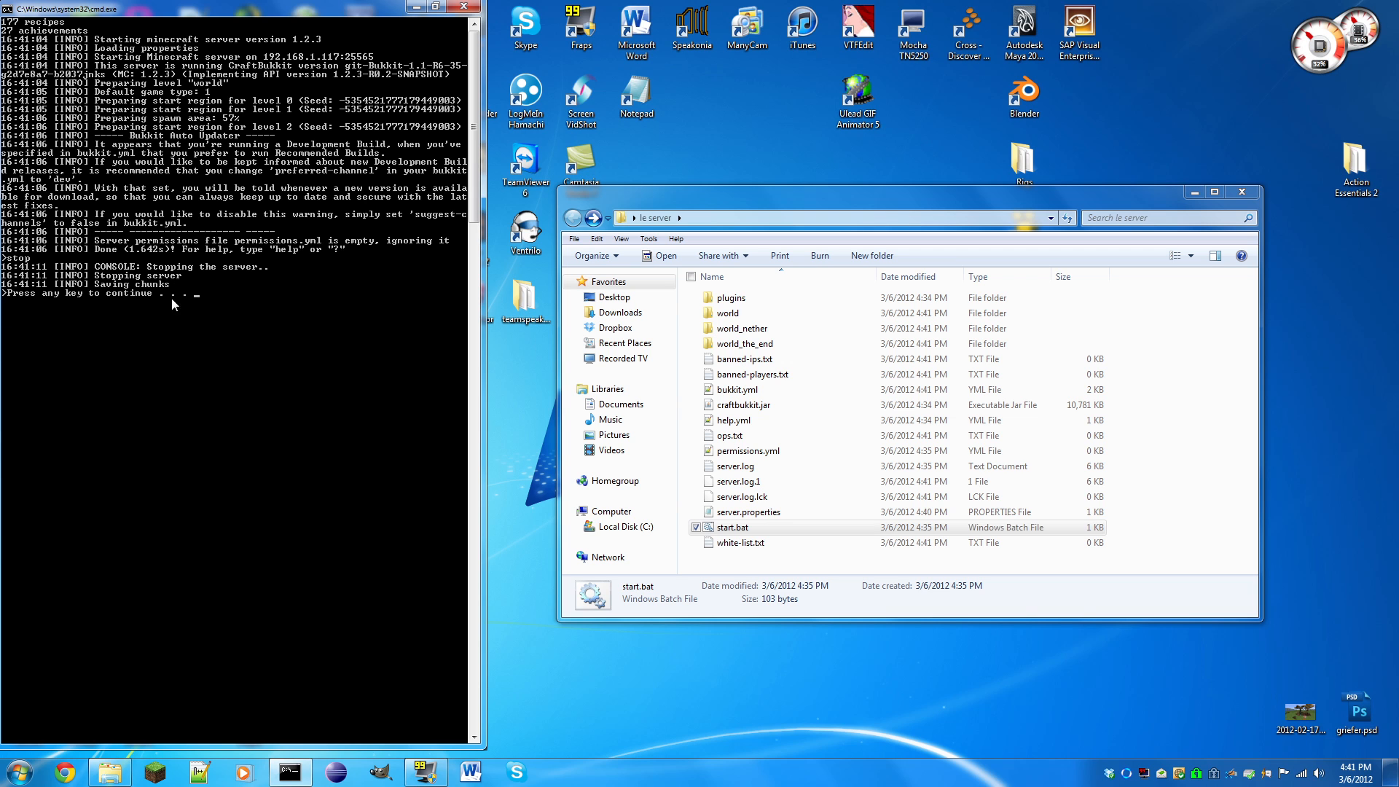
pyautogui.press('Return')
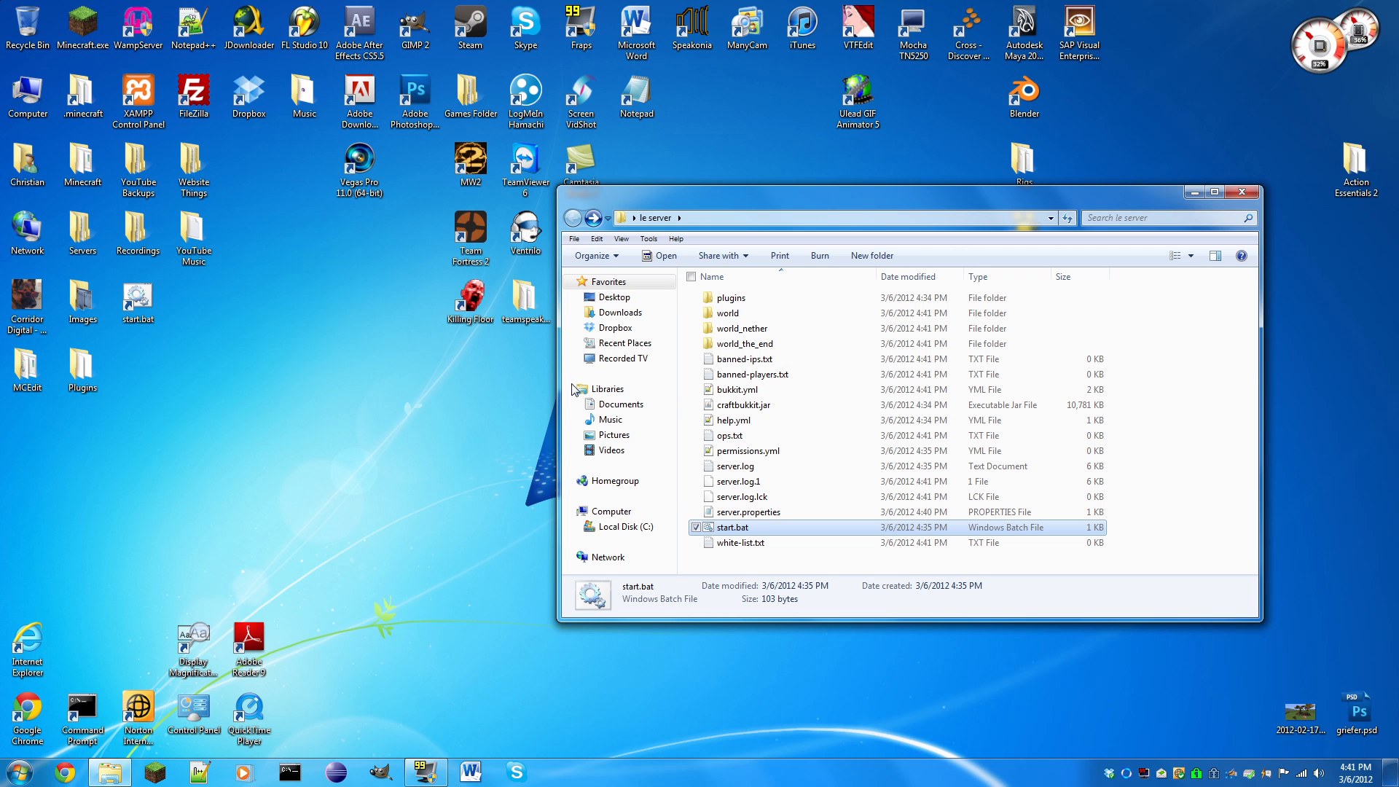
# Open ops.txt from the le server folder for editing in Notepad and shift its window aside.
pyautogui.click(747, 560)
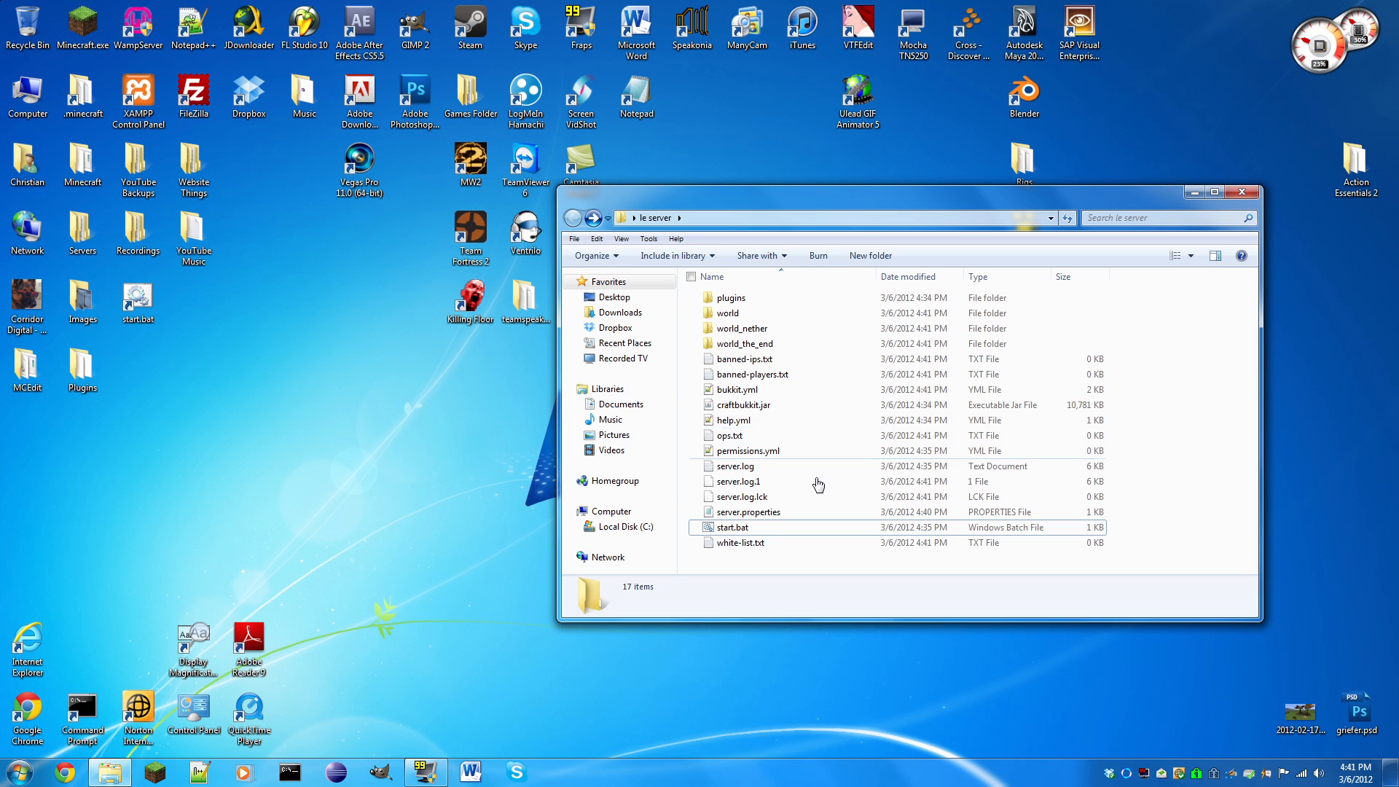
pyautogui.rightClick(725, 435)
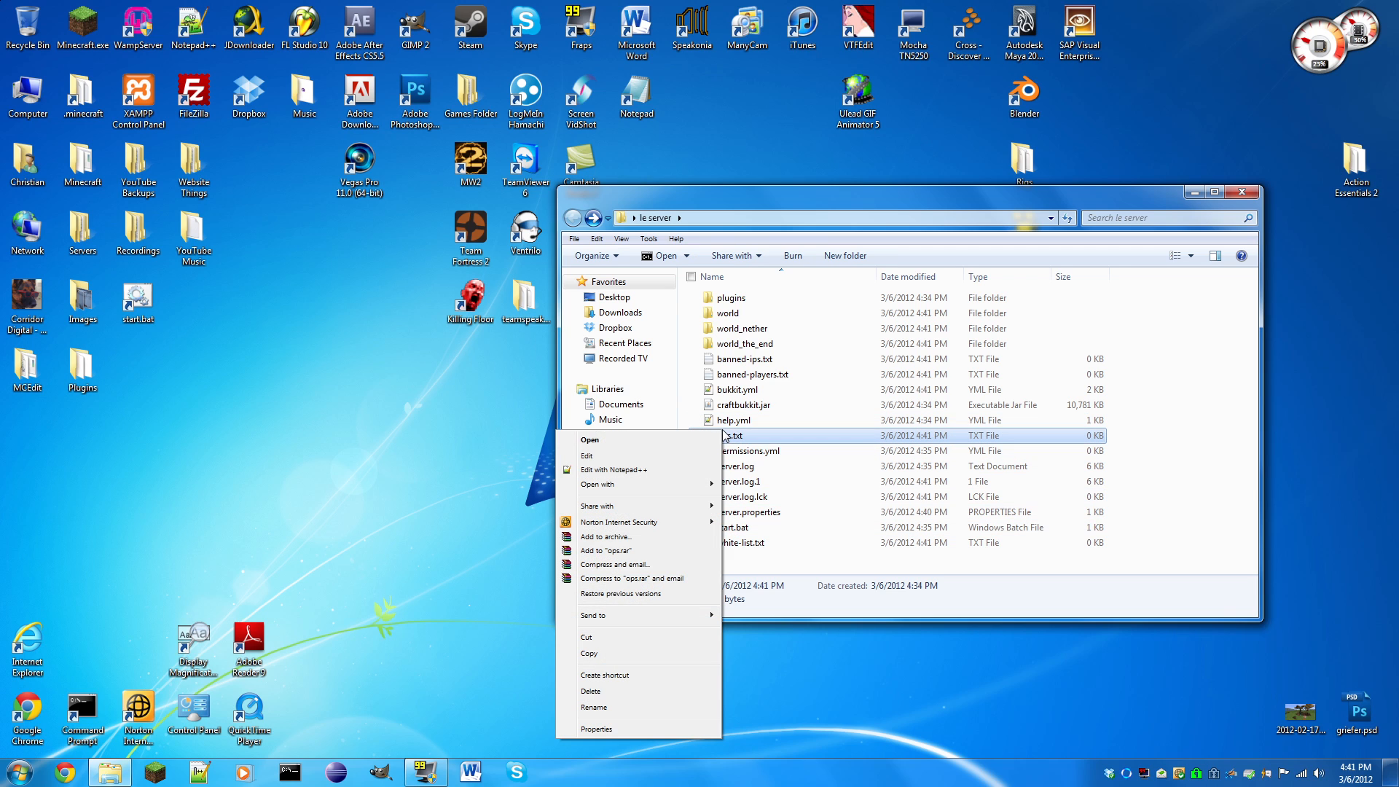
pyautogui.click(684, 455)
pyautogui.moveTo(778, 200); pyautogui.dragTo(691, 208)
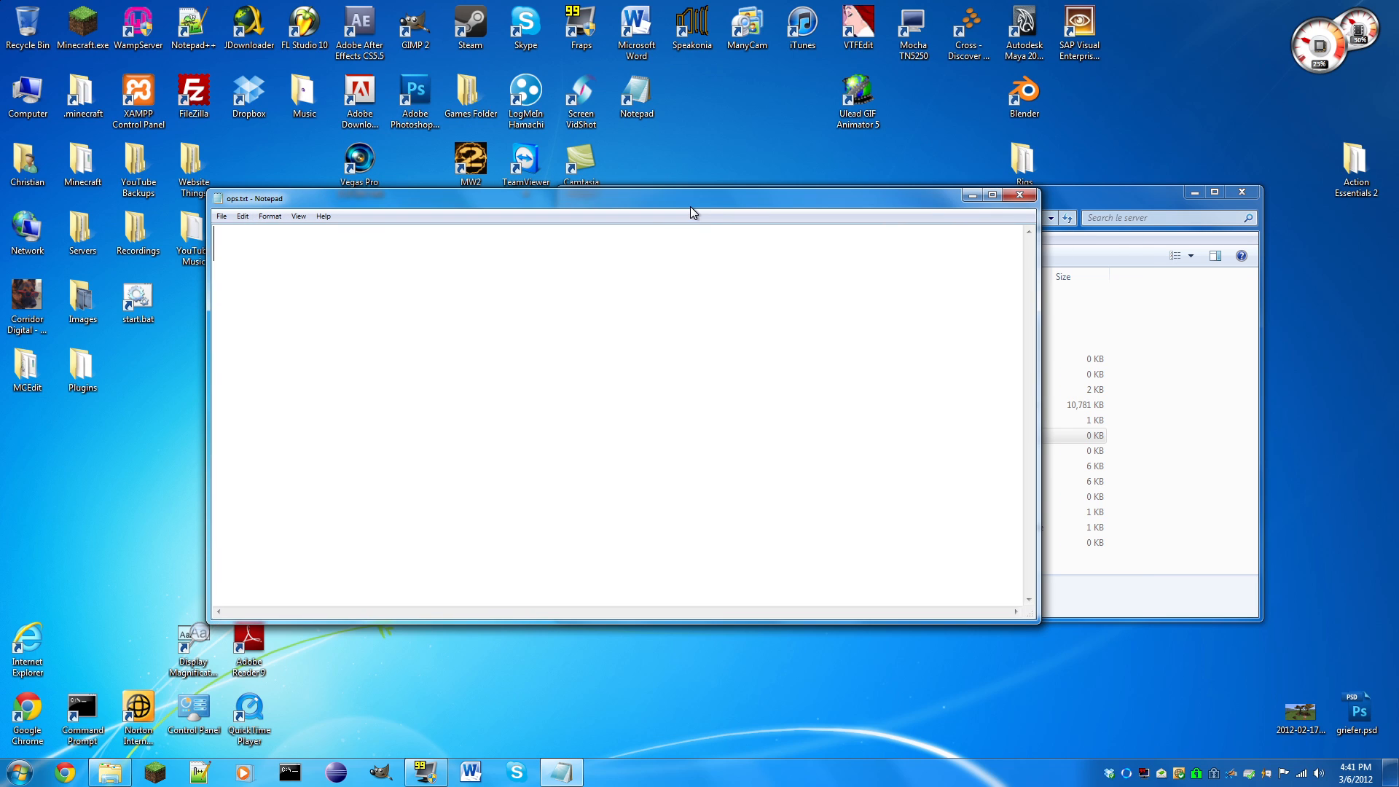
# List three operators' Minecraft usernames in ops.txt, one per line.
pyautogui.write('minecraftttogo')
pyautogui.press('Return')
pyautogui.write('f')
pyautogui.press('BackSpace')
pyautogui.write('daduke72')
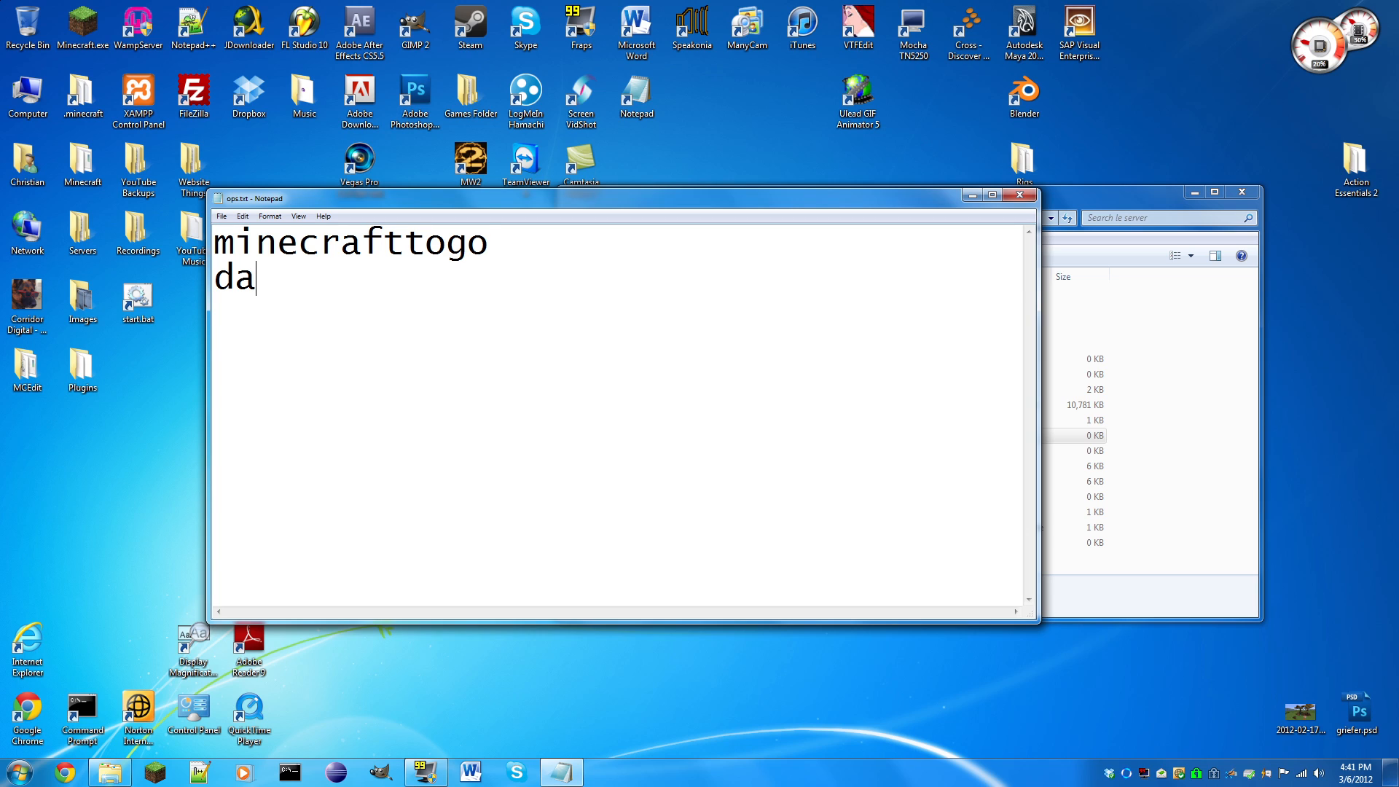
pyautogui.press('Return')
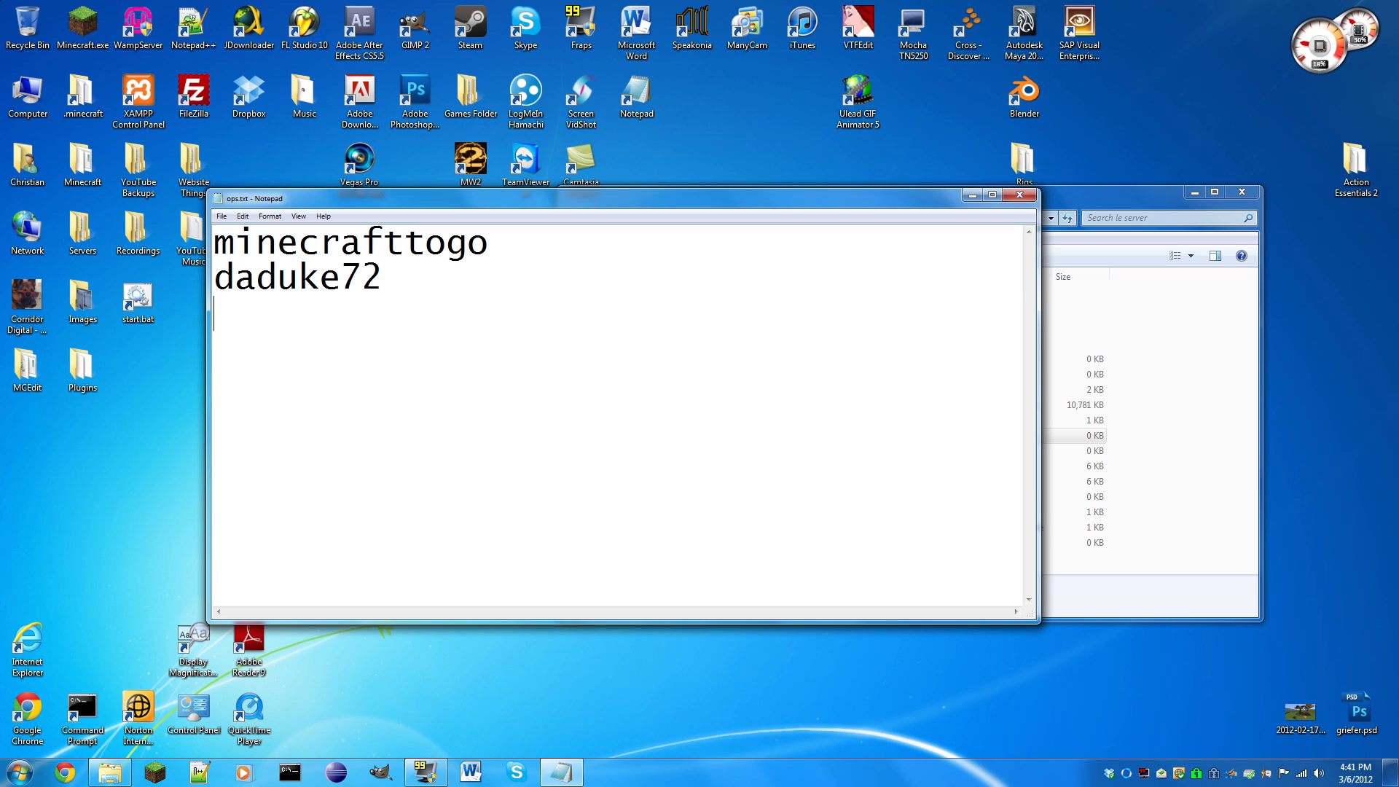
pyautogui.write('awallofsound')
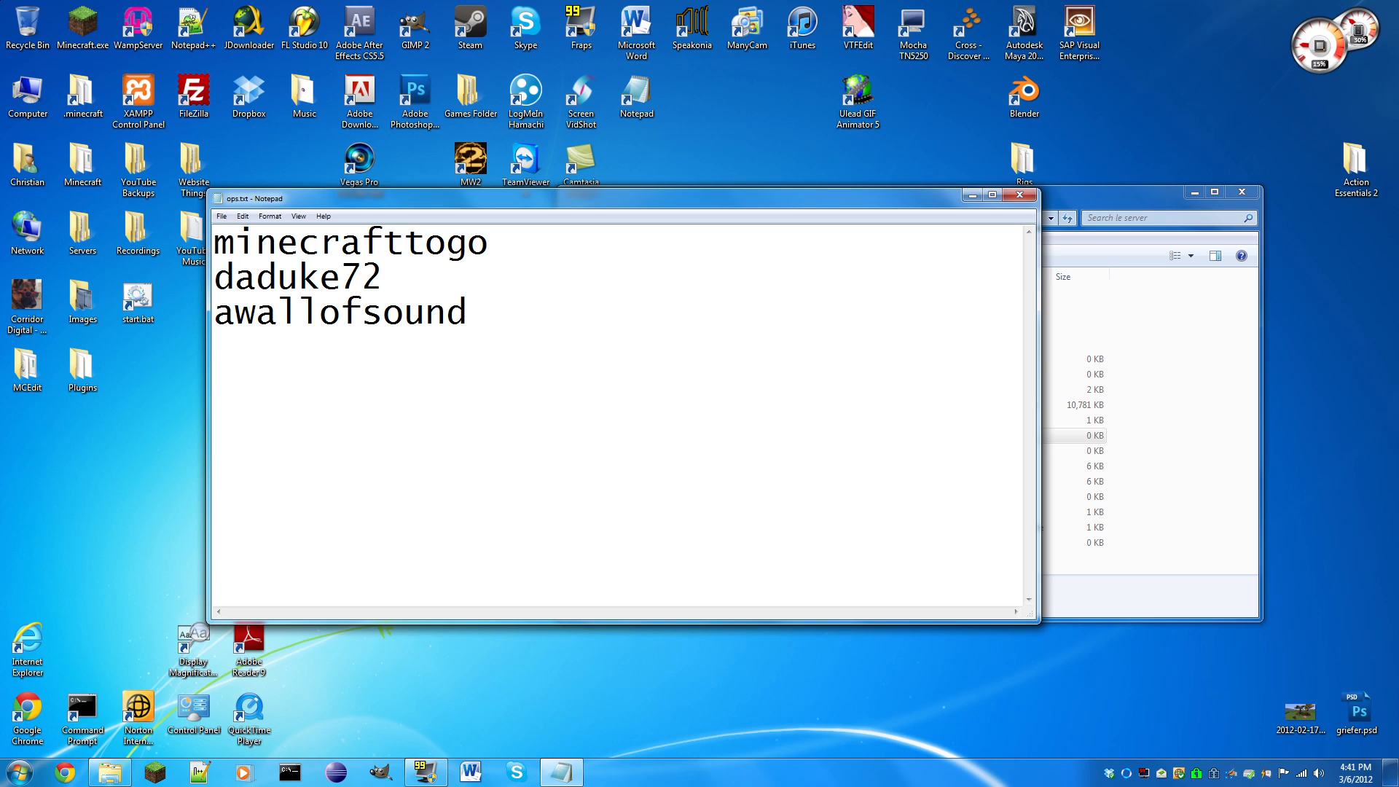
# Save the operator list in ops.txt and close the file.
pyautogui.hotkey('ctrl', 's')
pyautogui.hotkey('ctrl', 'a')
pyautogui.press('Right')
pyautogui.moveTo(468, 313); pyautogui.dragTo(213, 242)
pyautogui.click(554, 349)
pyautogui.click(1020, 195)
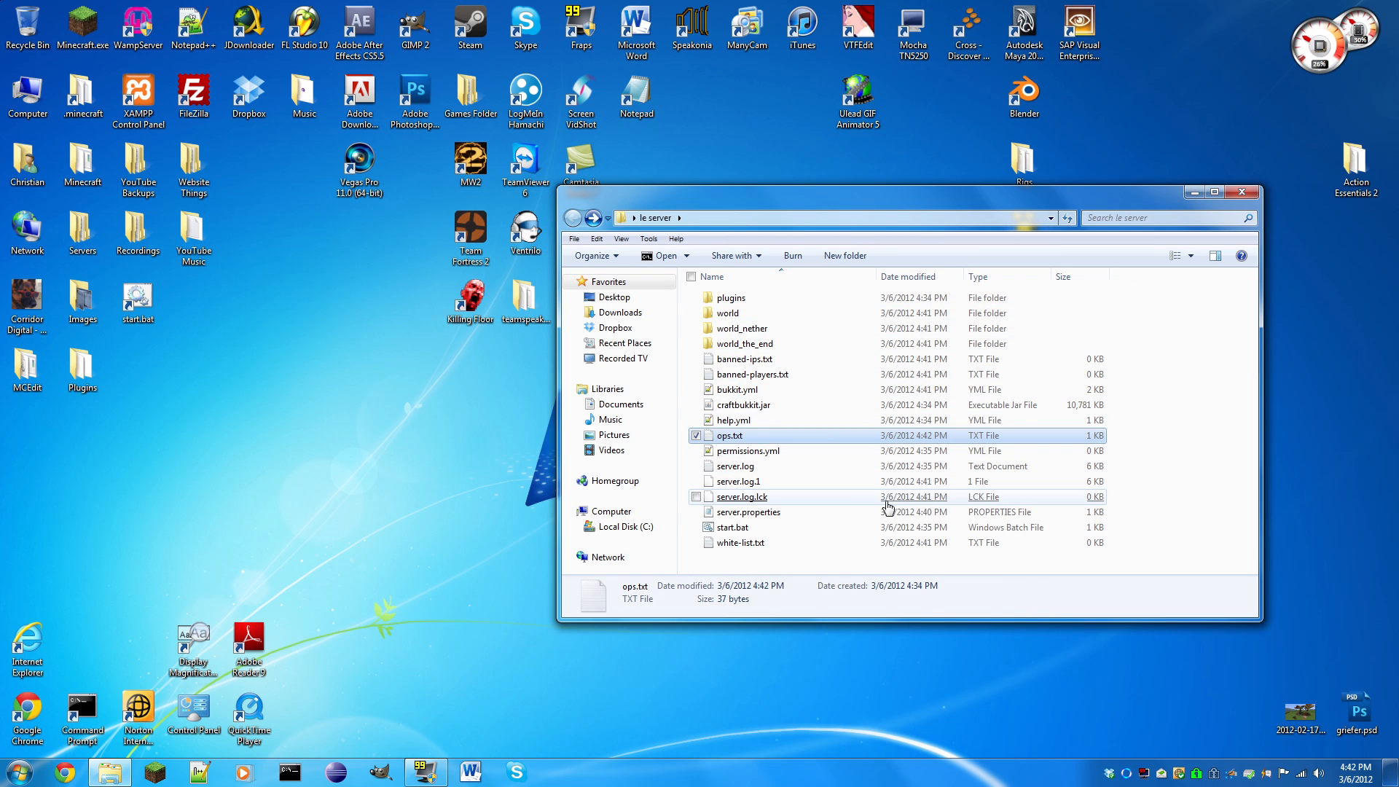
# Open white-list.txt from the le server folder for editing in Notepad and shift its window aside.
pyautogui.click(738, 543)
pyautogui.rightClick(758, 545)
pyautogui.click(722, 261)
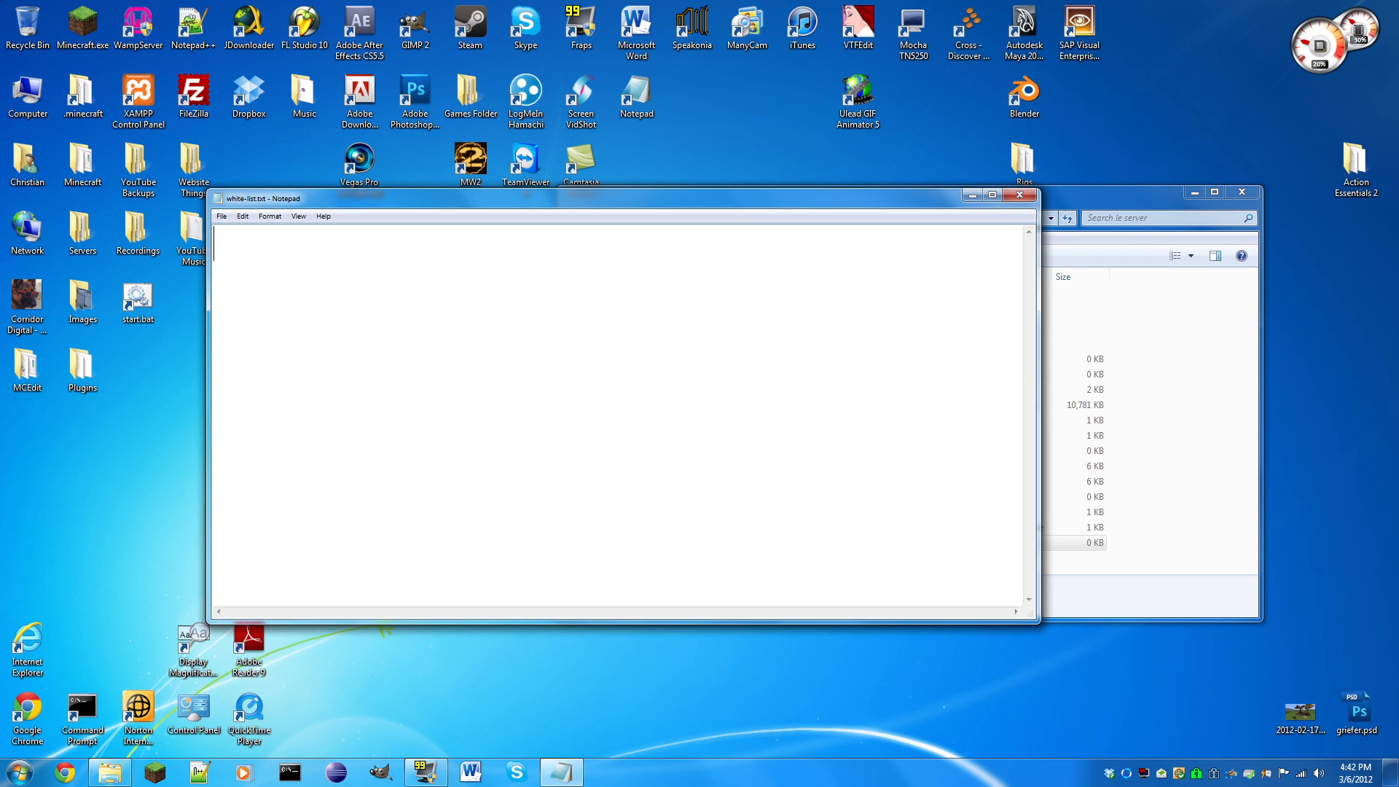
pyautogui.moveTo(750, 211); pyautogui.dragTo(705, 151)
# List three players' Minecraft usernames in white-list.txt, one per line, and close the saved file.
pyautogui.write('mine')
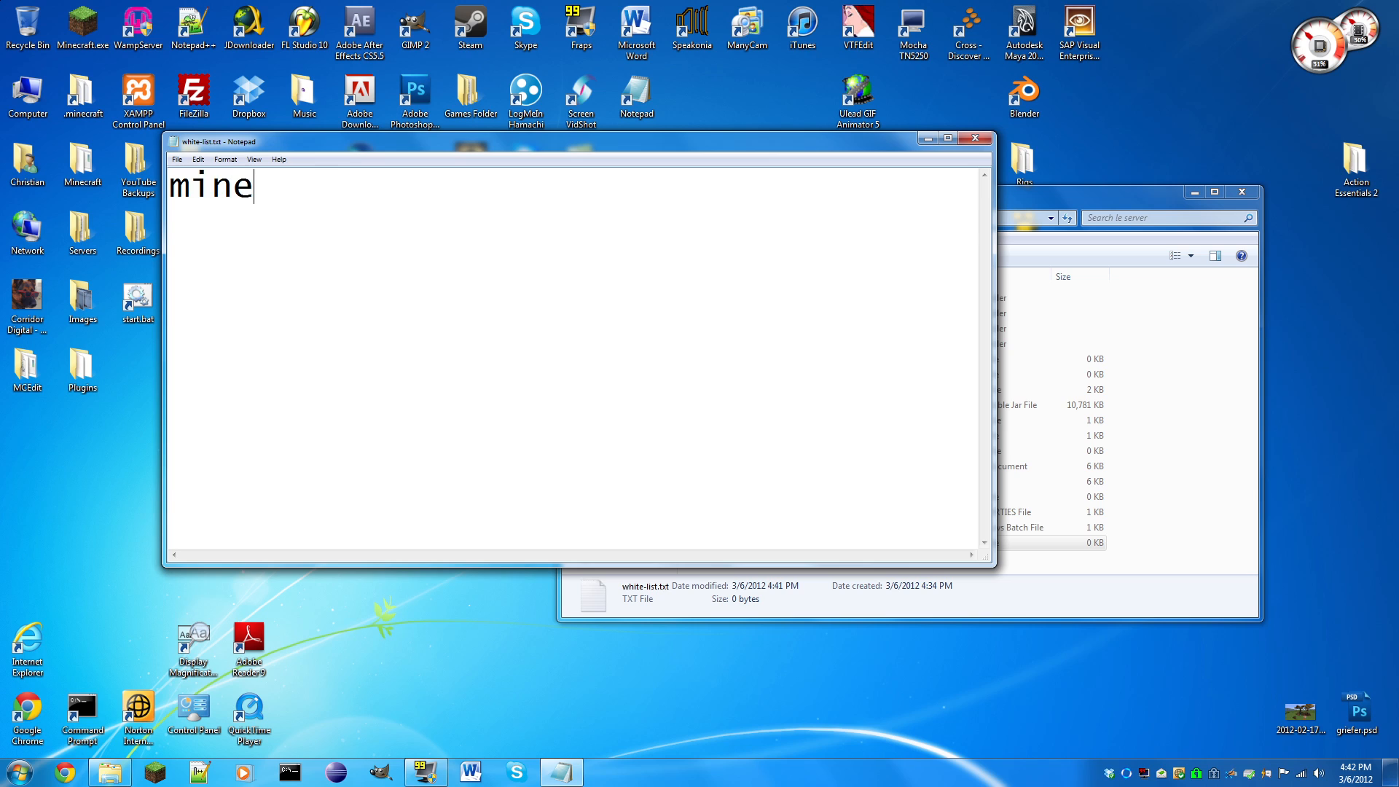
pyautogui.write('crafttogo')
pyautogui.press('Return')
pyautogui.write('sw')
pyautogui.press('BackSpace')
pyautogui.press('BackSpace')
pyautogui.write('awallofsound')
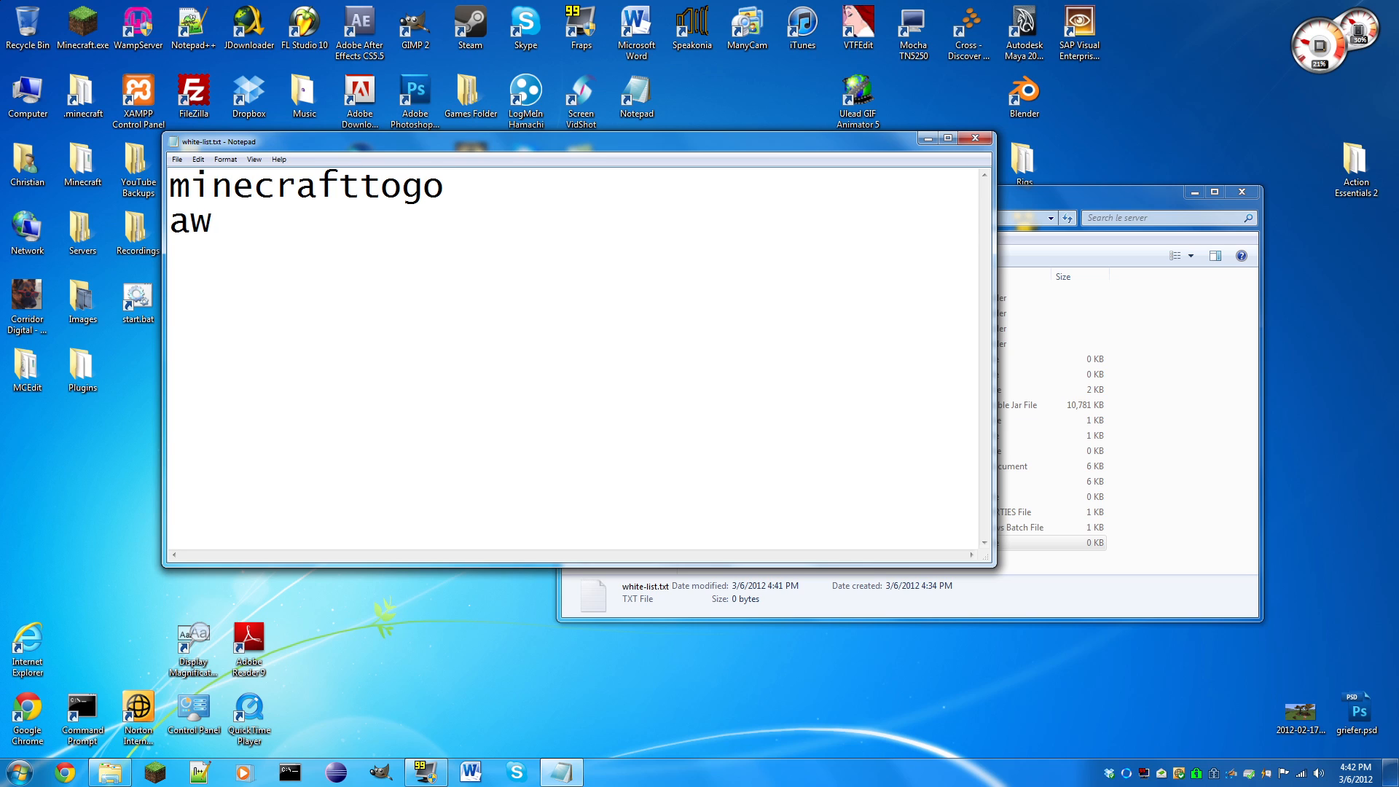
pyautogui.press('Return')
pyautogui.write('daduke72')
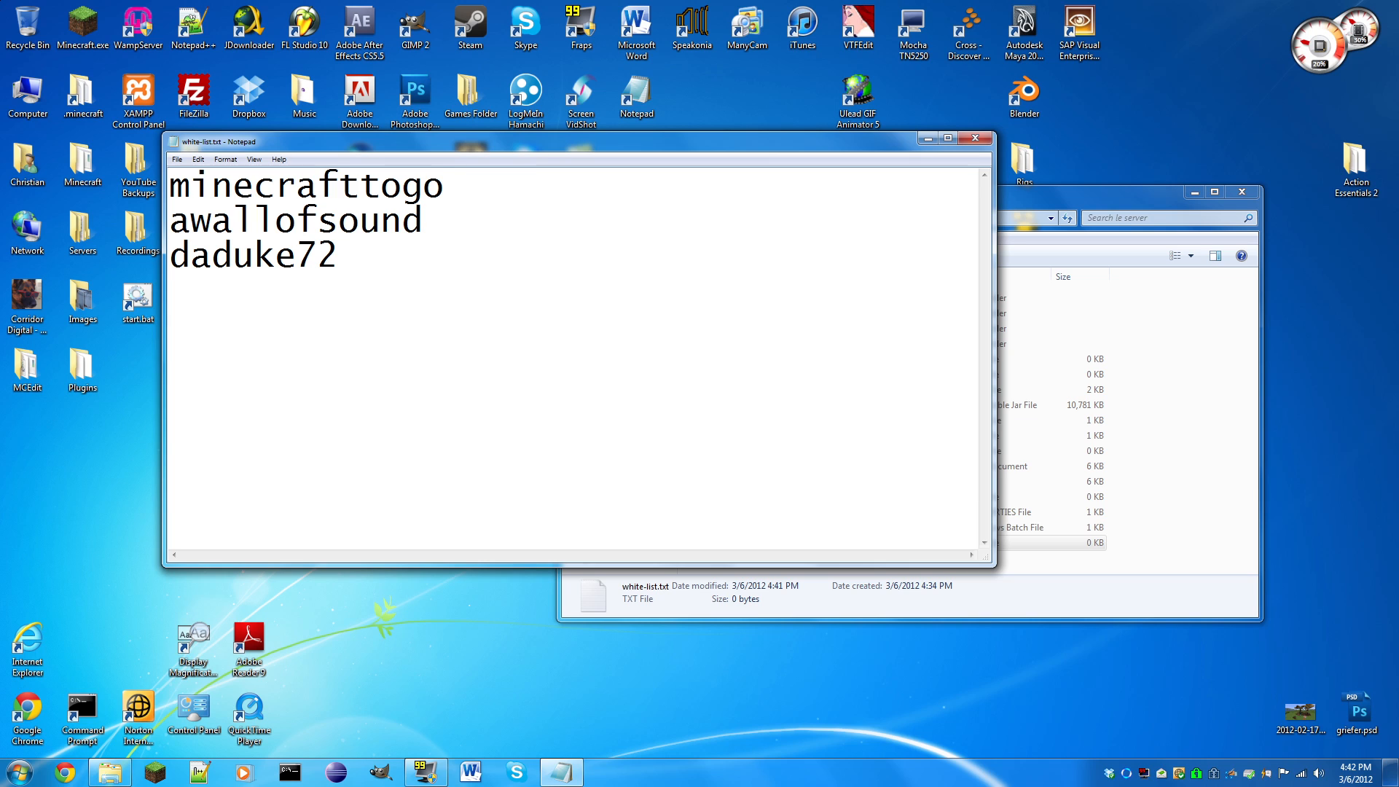
pyautogui.moveTo(338, 257); pyautogui.dragTo(170, 188)
pyautogui.click(339, 256)
pyautogui.click(975, 138)
# Run the server with start.bat, enlarge its console to full height, and shut it down with the stop command, dismissing the console.
pyautogui.click(737, 531)
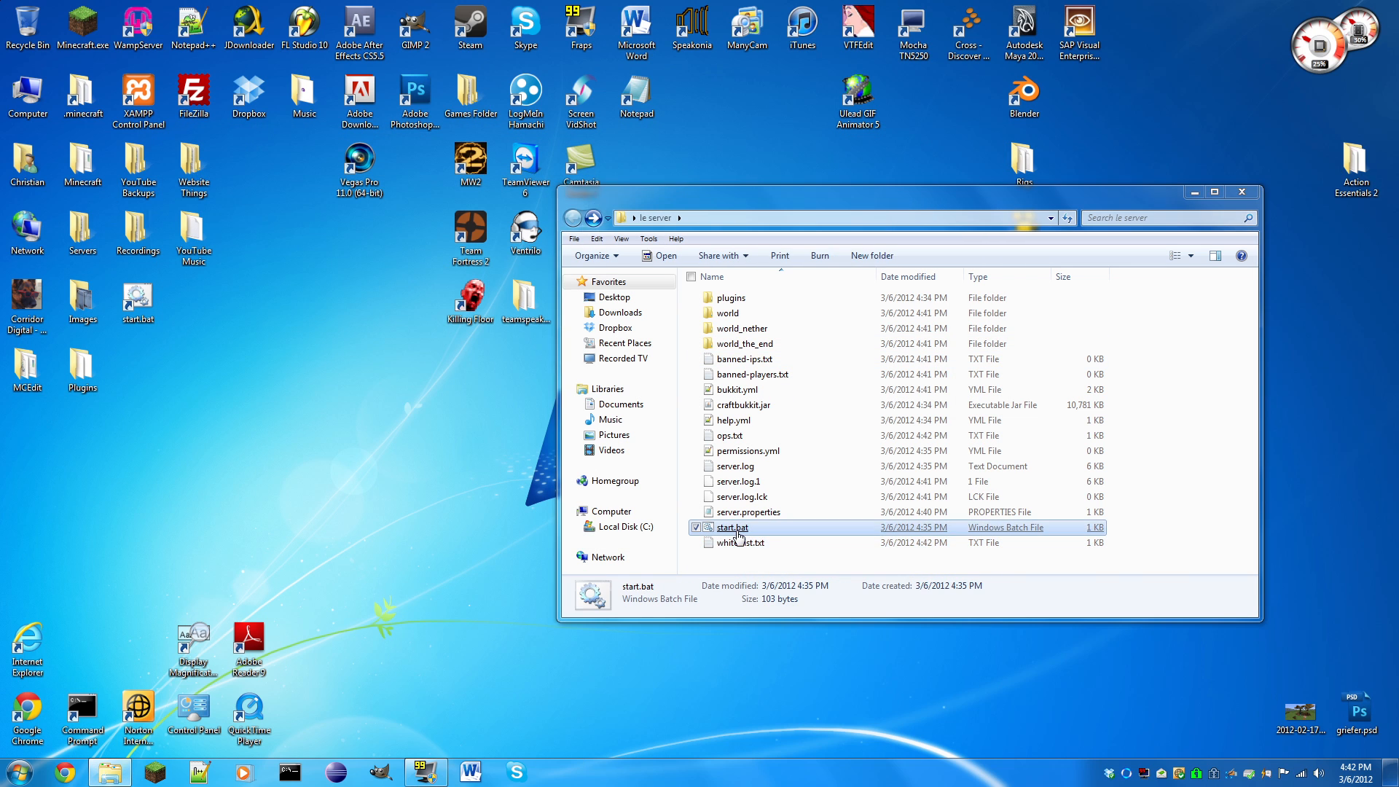
pyautogui.doubleClick(739, 532)
pyautogui.press('super+Up')
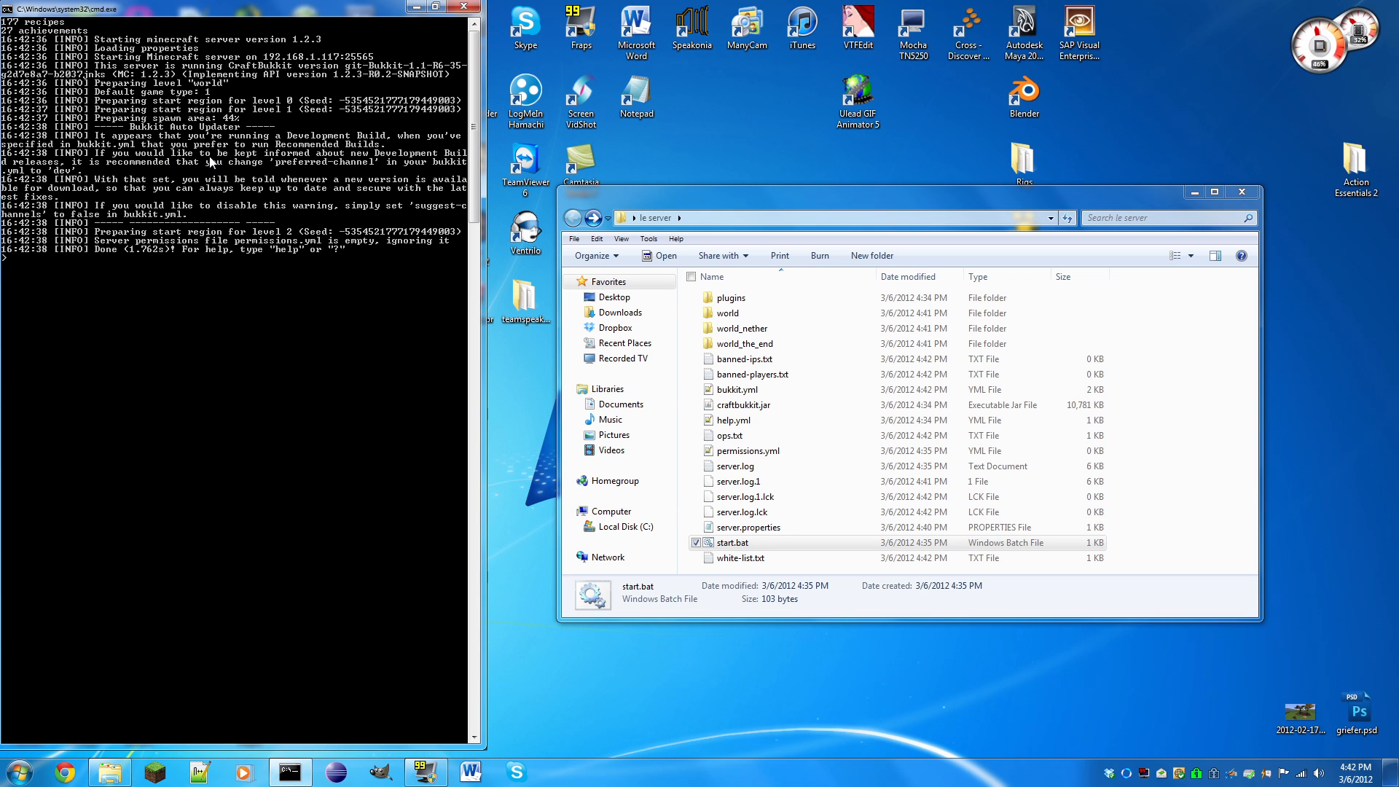
pyautogui.scroll(-1, 217, 154)
pyautogui.scroll(1, 214, 153)
pyautogui.write('stop')
pyautogui.press('Return')
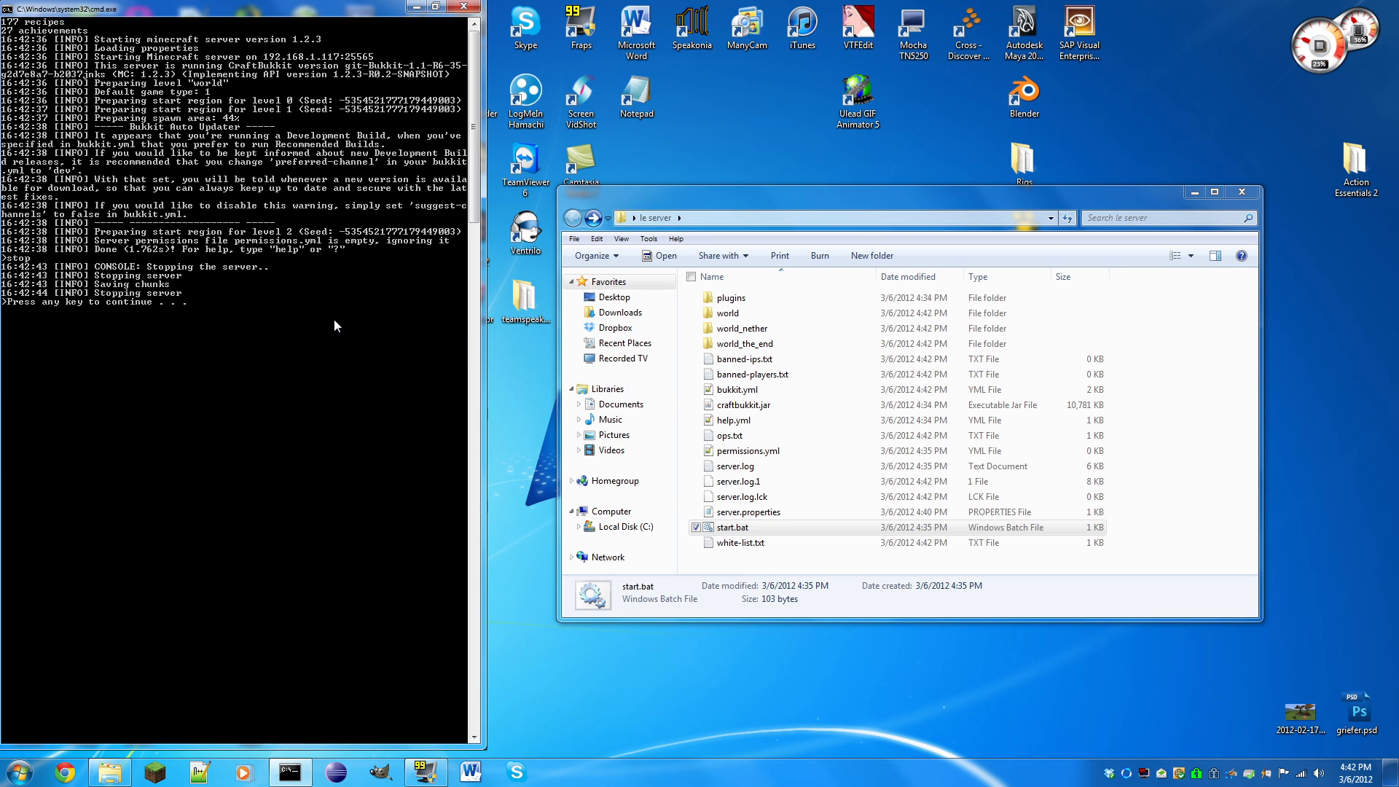
pyautogui.press('space')
# Set allow-nether to false in server.properties, then save and close the file.
pyautogui.doubleClick(761, 512)
pyautogui.moveTo(528, 257); pyautogui.dragTo(445, 250)
pyautogui.write('false')
pyautogui.hotkey('ctrl', 's')
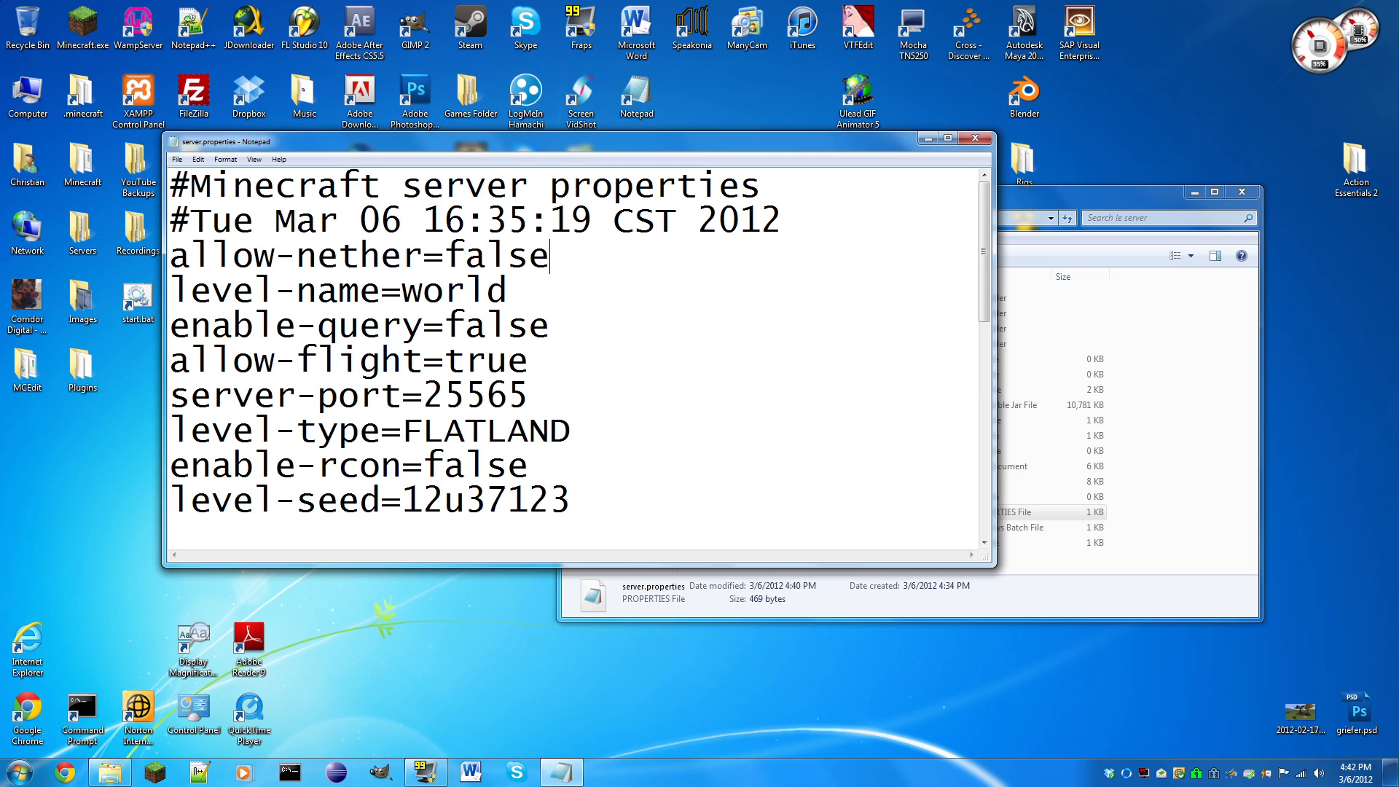
pyautogui.click(976, 139)
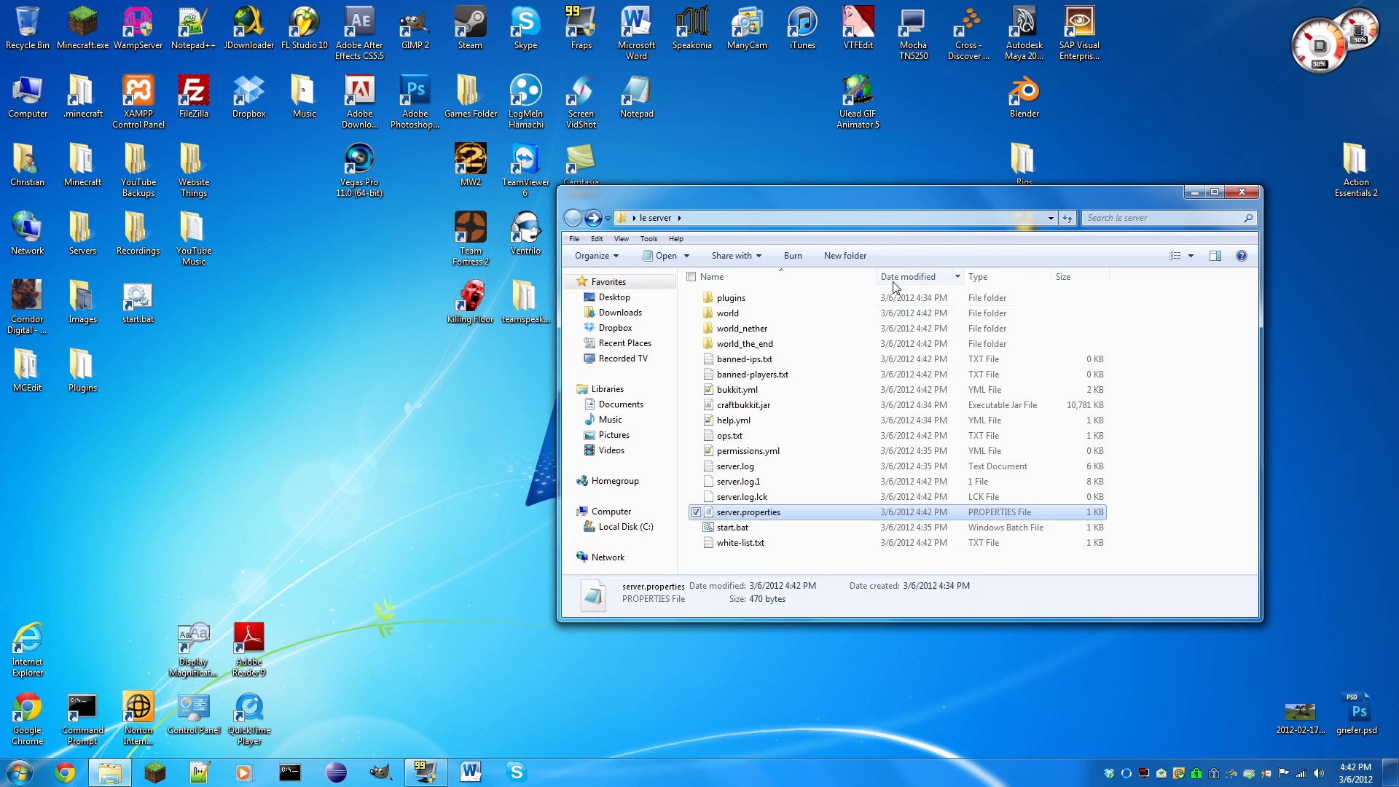
# Open bukkit.yml in Notepad++, enlarge its text, set allow-end to false, and close the saved file.
pyautogui.doubleClick(769, 390)
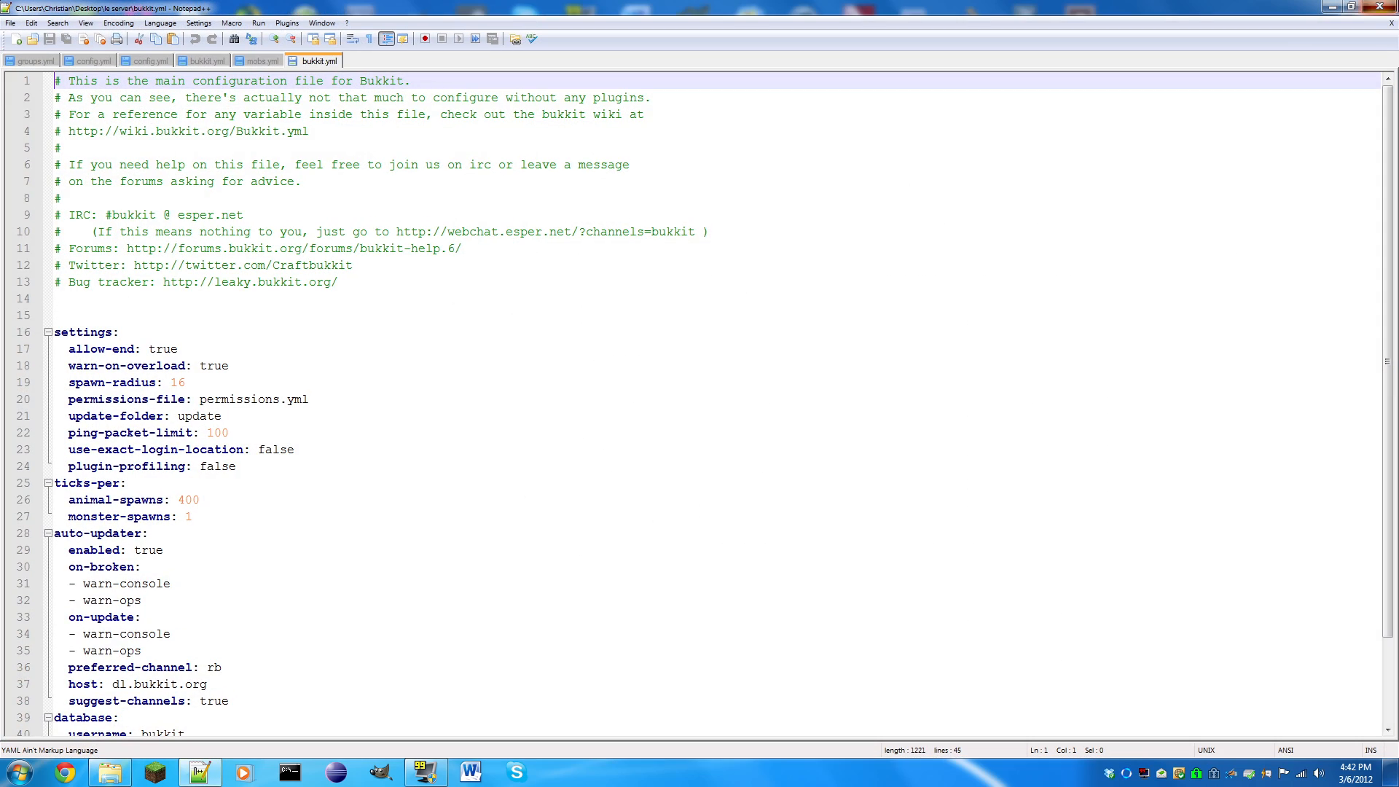
pyautogui.click(1380, 6)
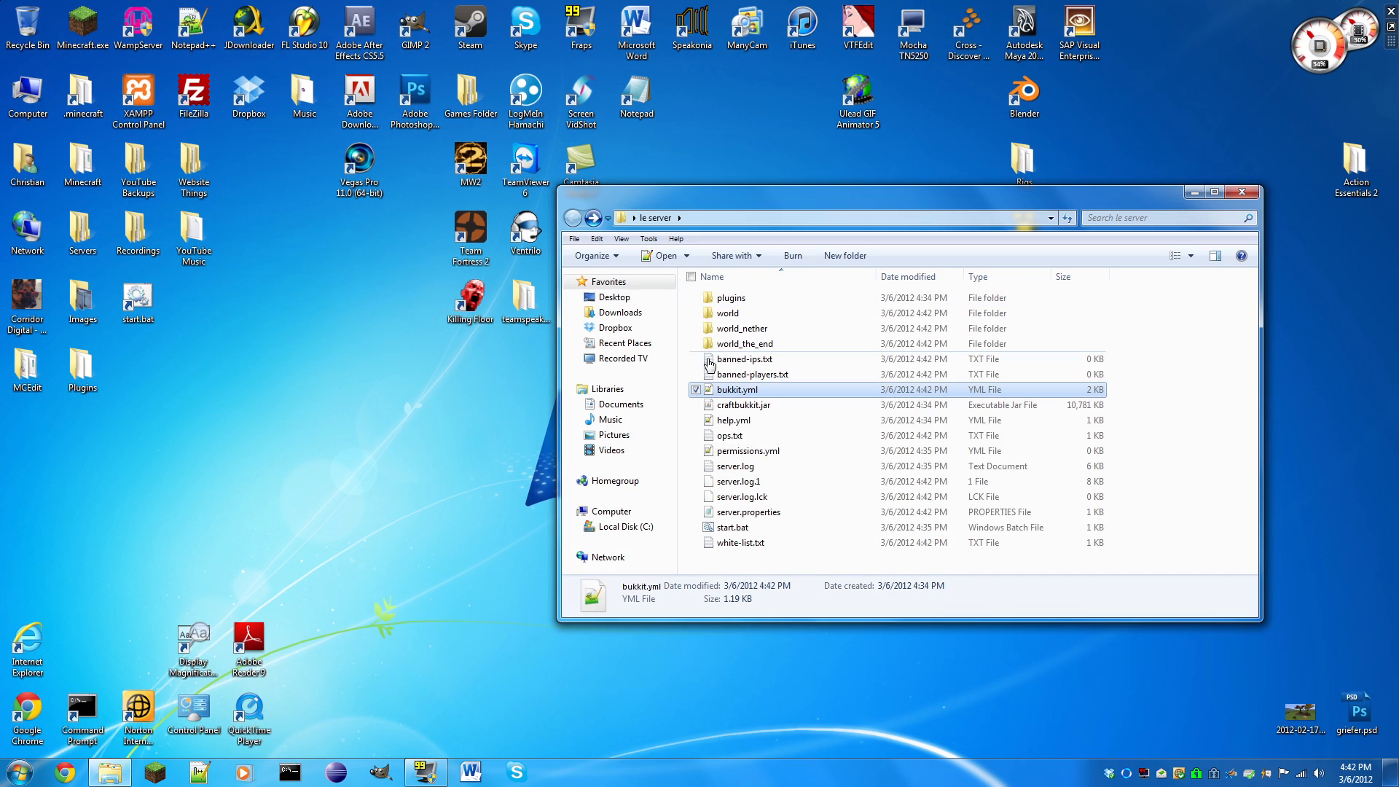
pyautogui.doubleClick(729, 392)
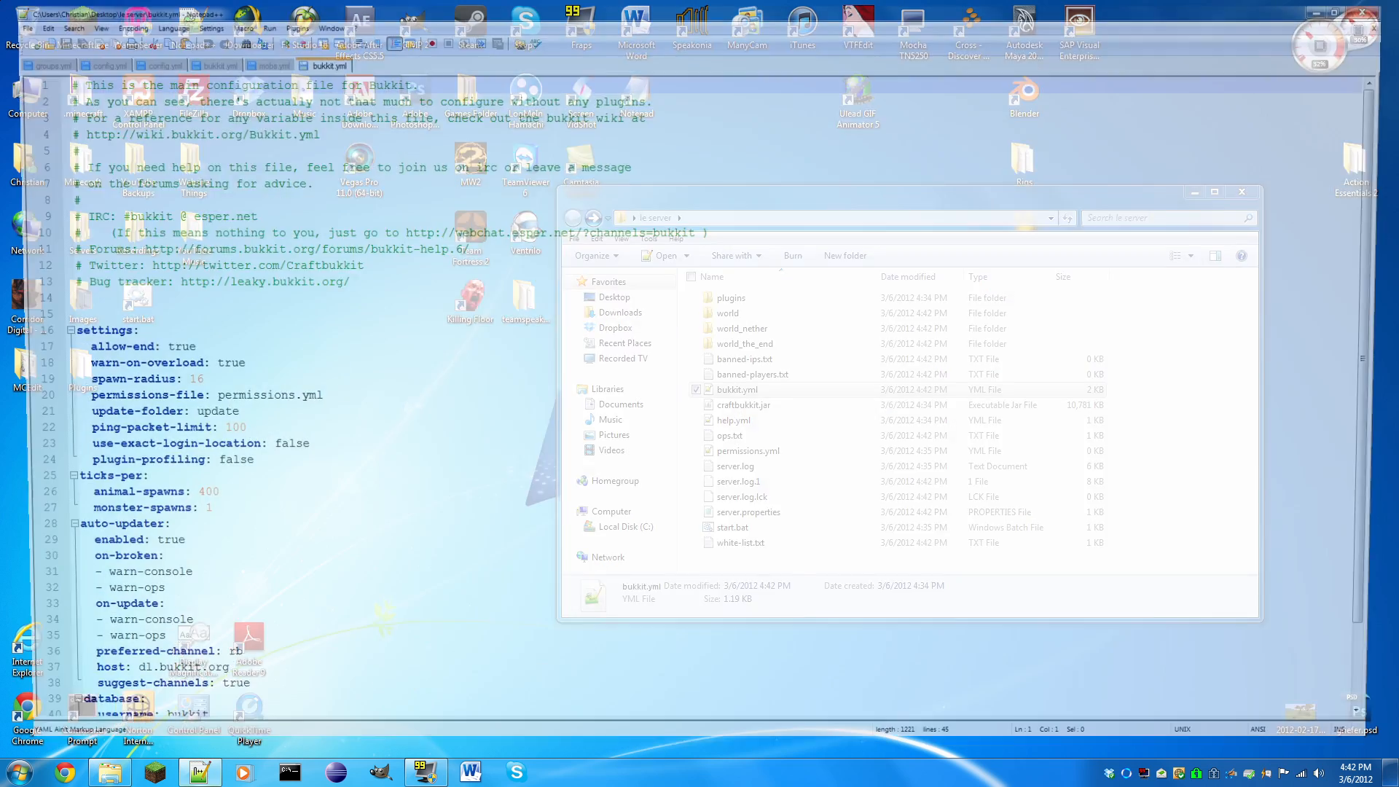
pyautogui.keyDown('ctrl'); pyautogui.scroll(5, 700, 404); pyautogui.keyUp('ctrl')
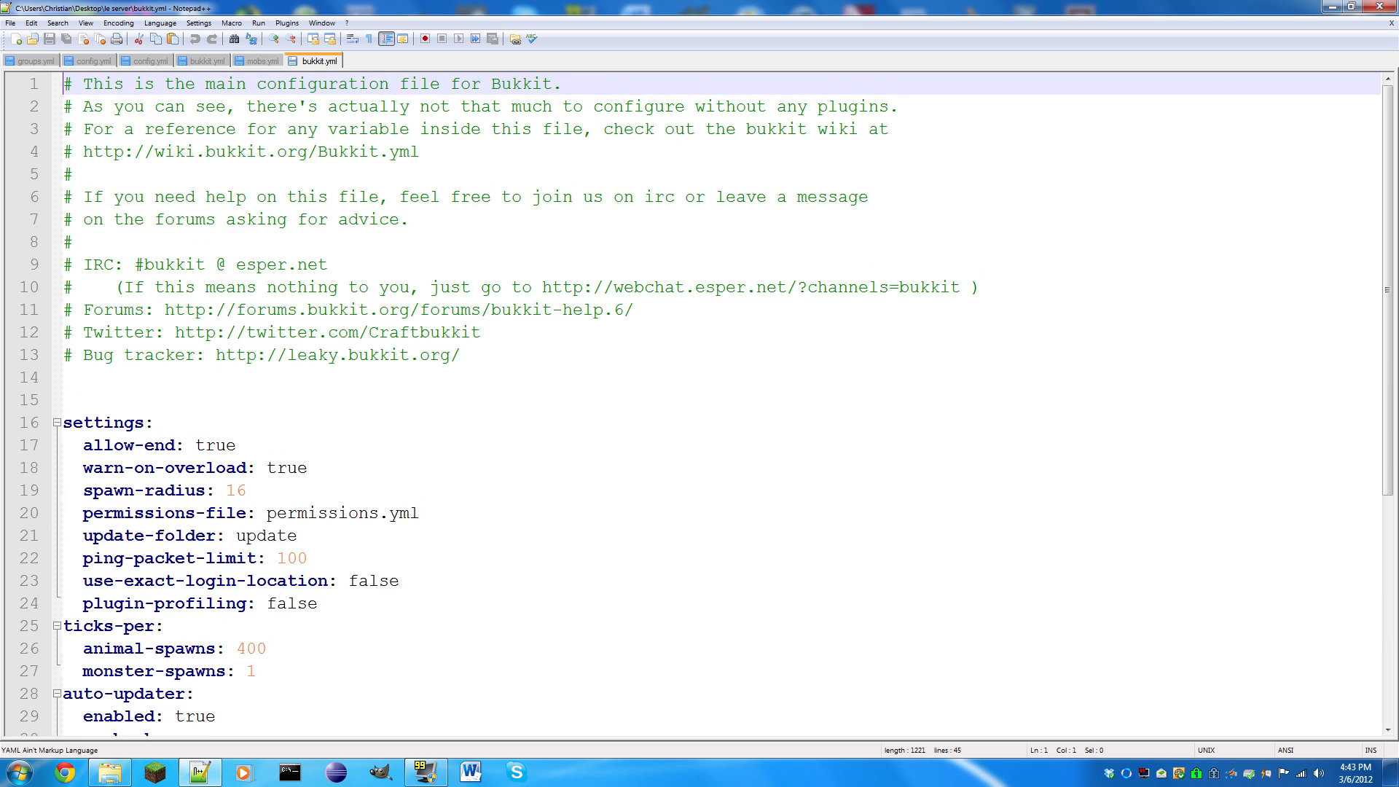
pyautogui.moveTo(280, 481); pyautogui.dragTo(231, 481)
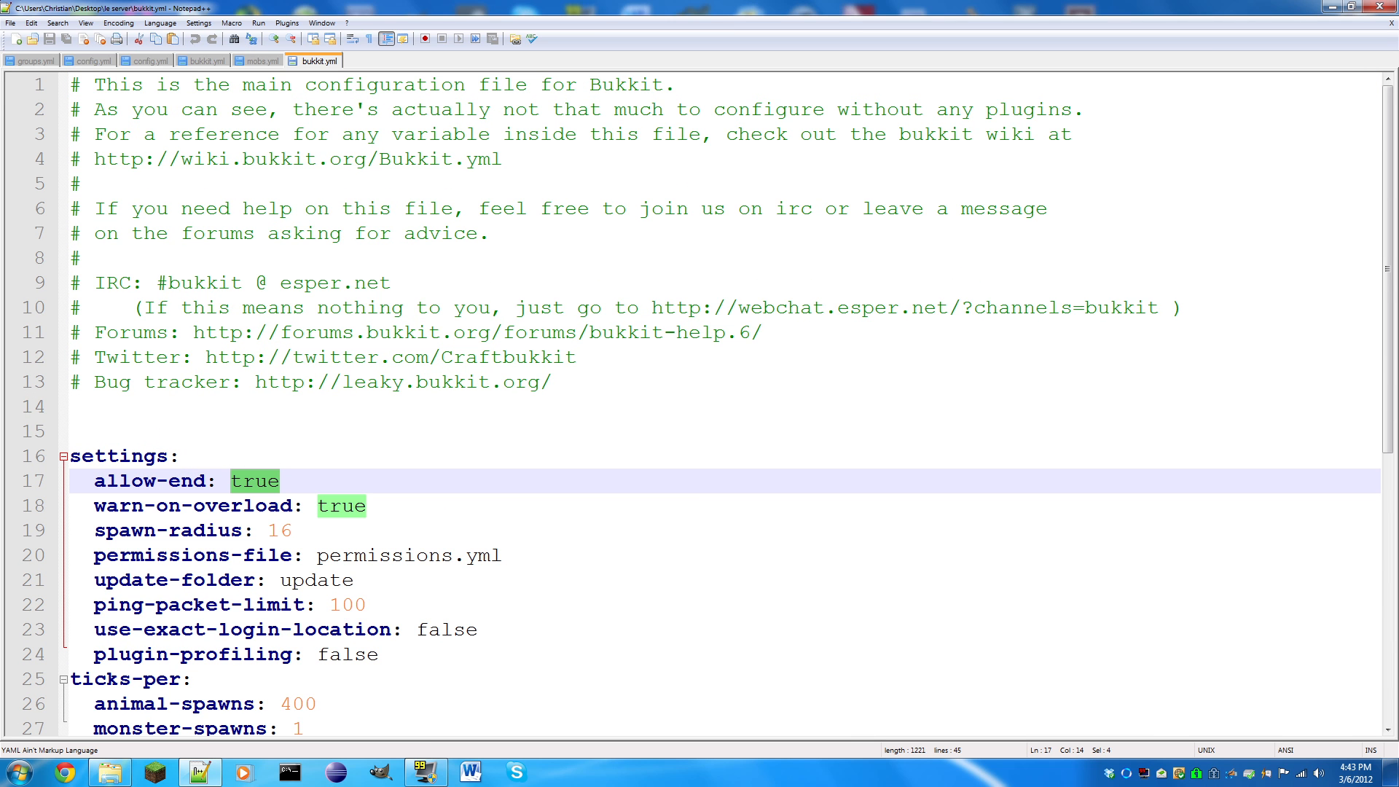
pyautogui.write('false')
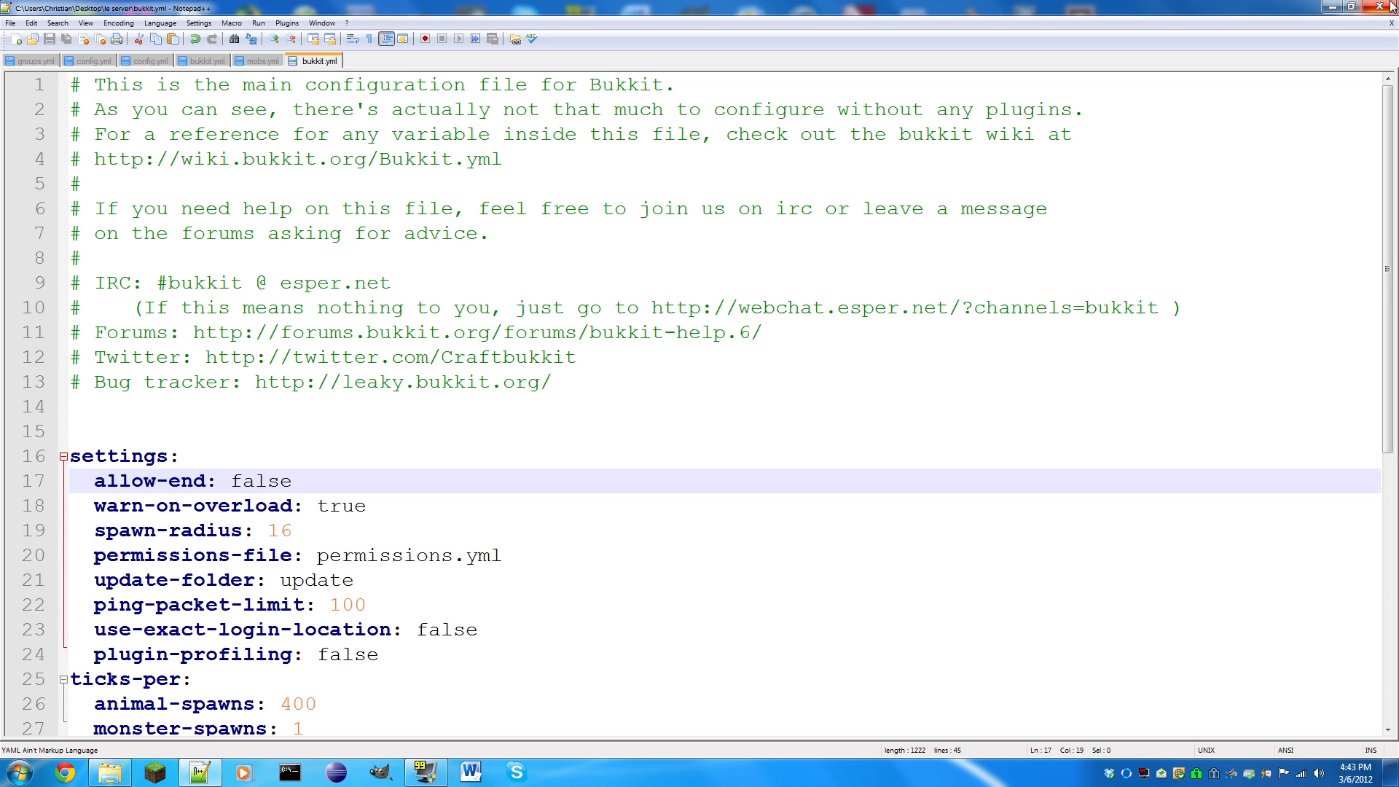
pyautogui.click(1392, 6)
# Start the server again with start.bat and inspect the world_the_end folder's details in the le server folder.
pyautogui.doubleClick(783, 526)
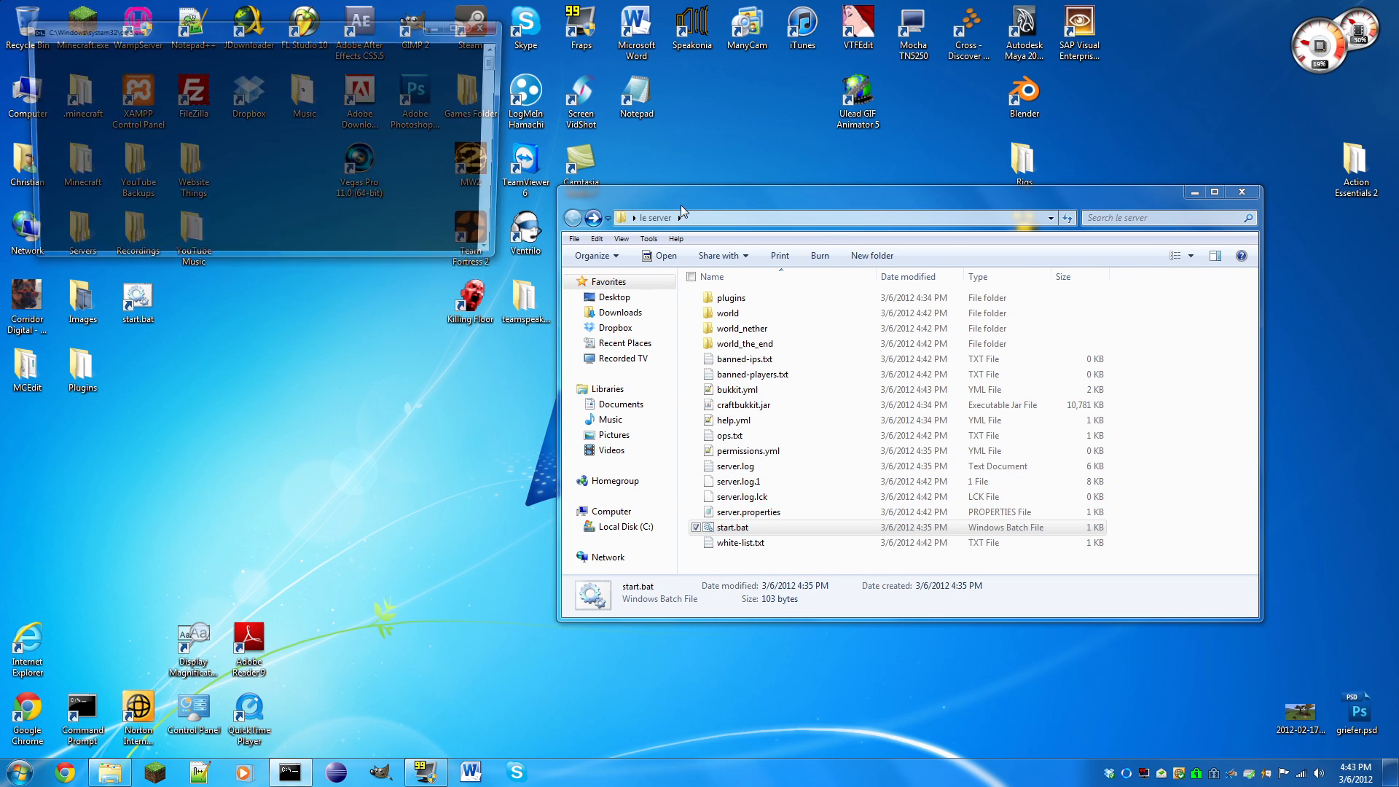
pyautogui.click(461, 26)
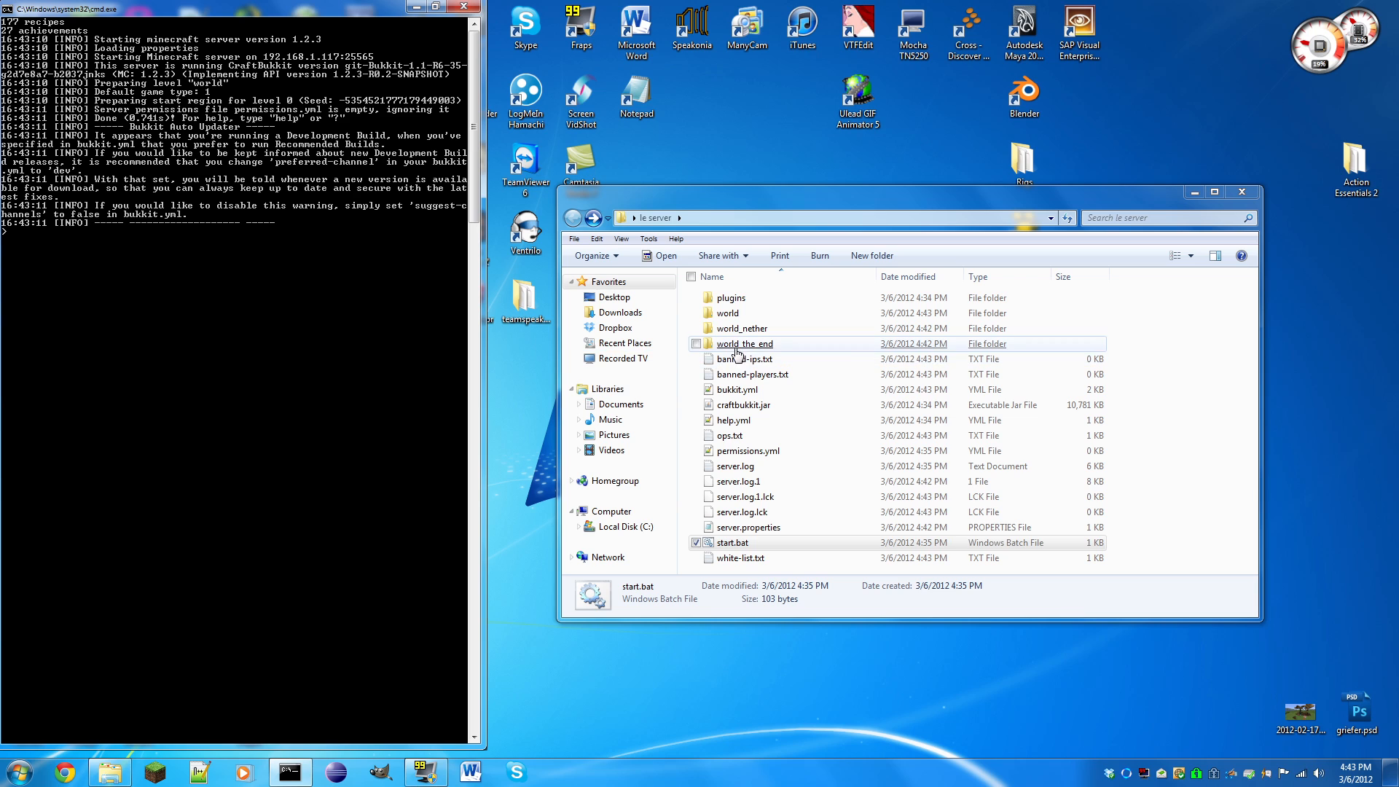
pyautogui.moveTo(1114, 346); pyautogui.dragTo(1143, 348)
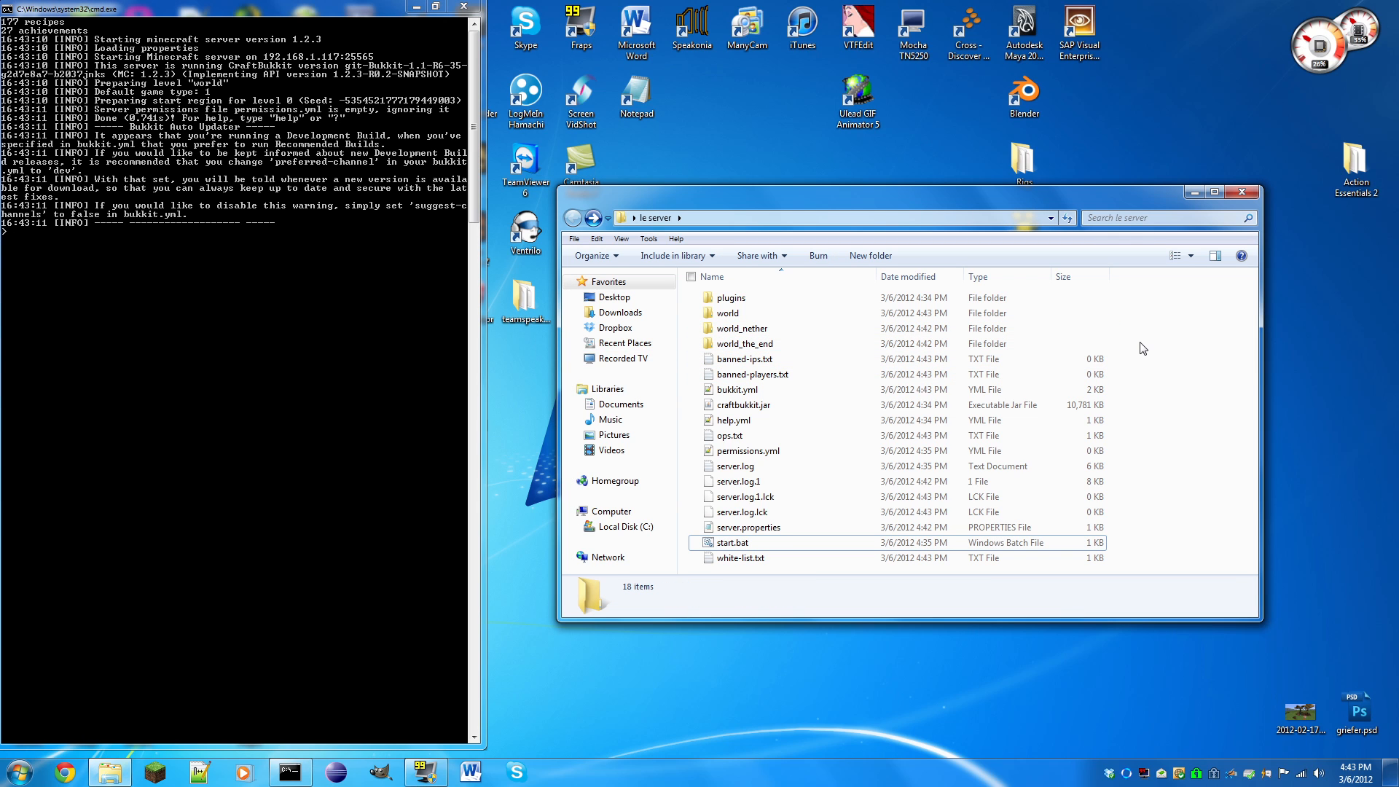
pyautogui.moveTo(831, 353)
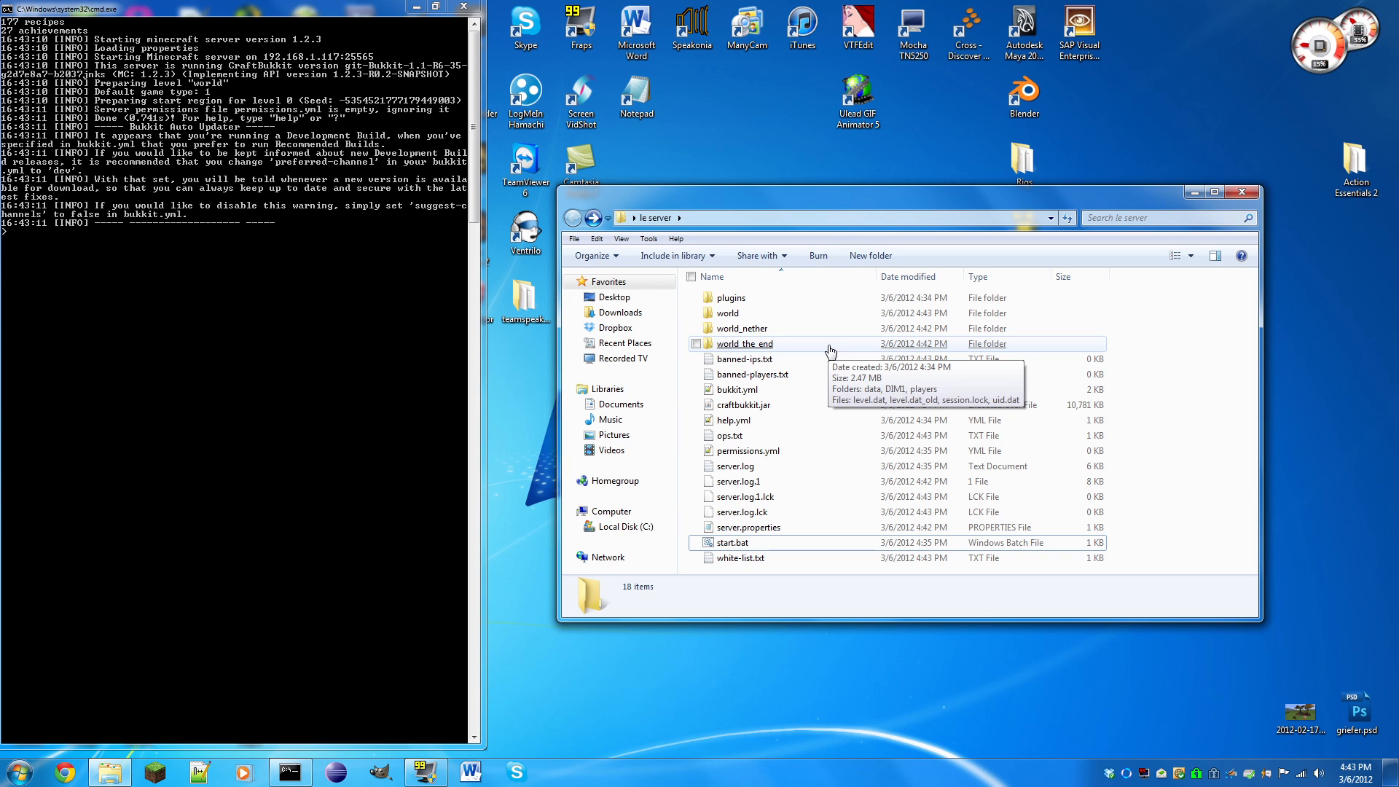
# Shut down the server with the stop command, dismiss its console, and close the le server folder.
pyautogui.click(114, 412)
pyautogui.write('stop')
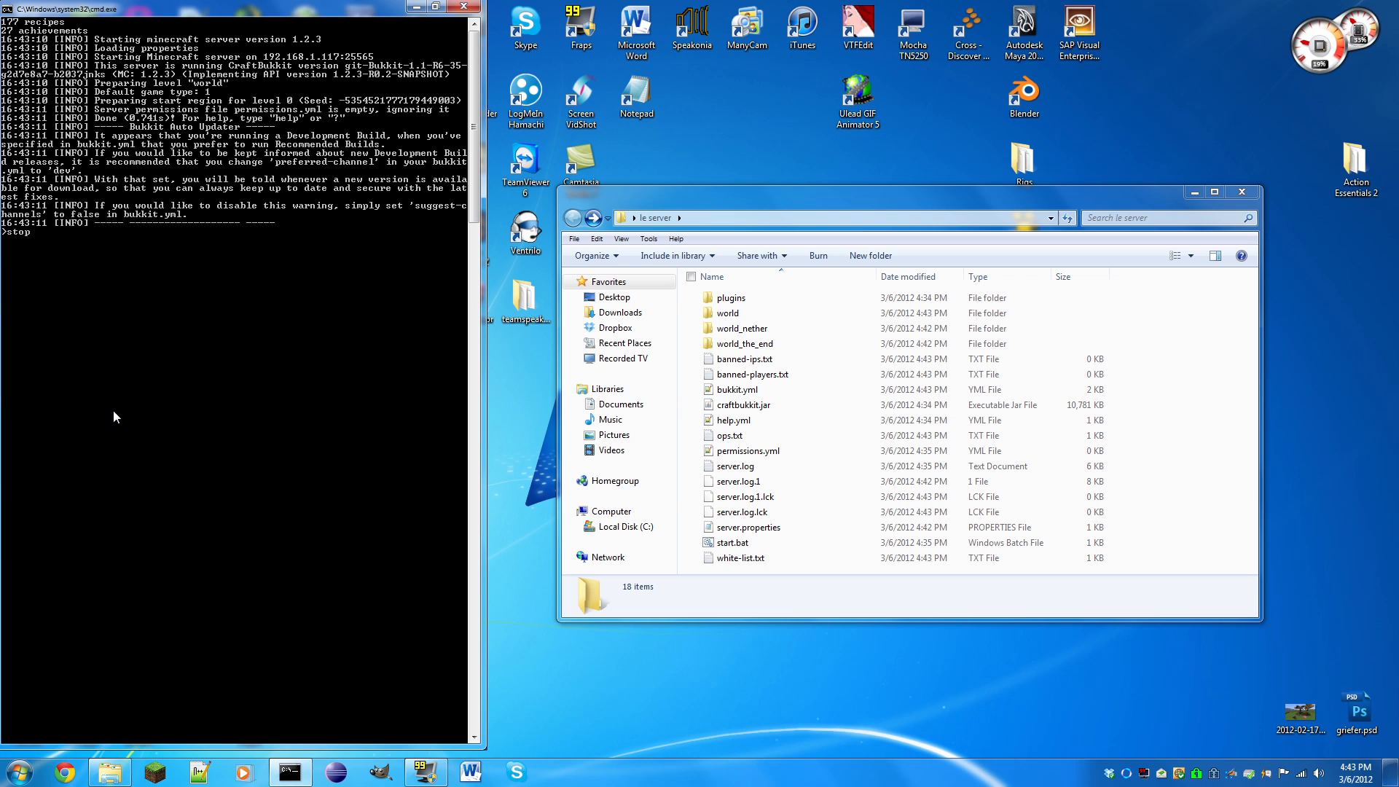
pyautogui.press('Return')
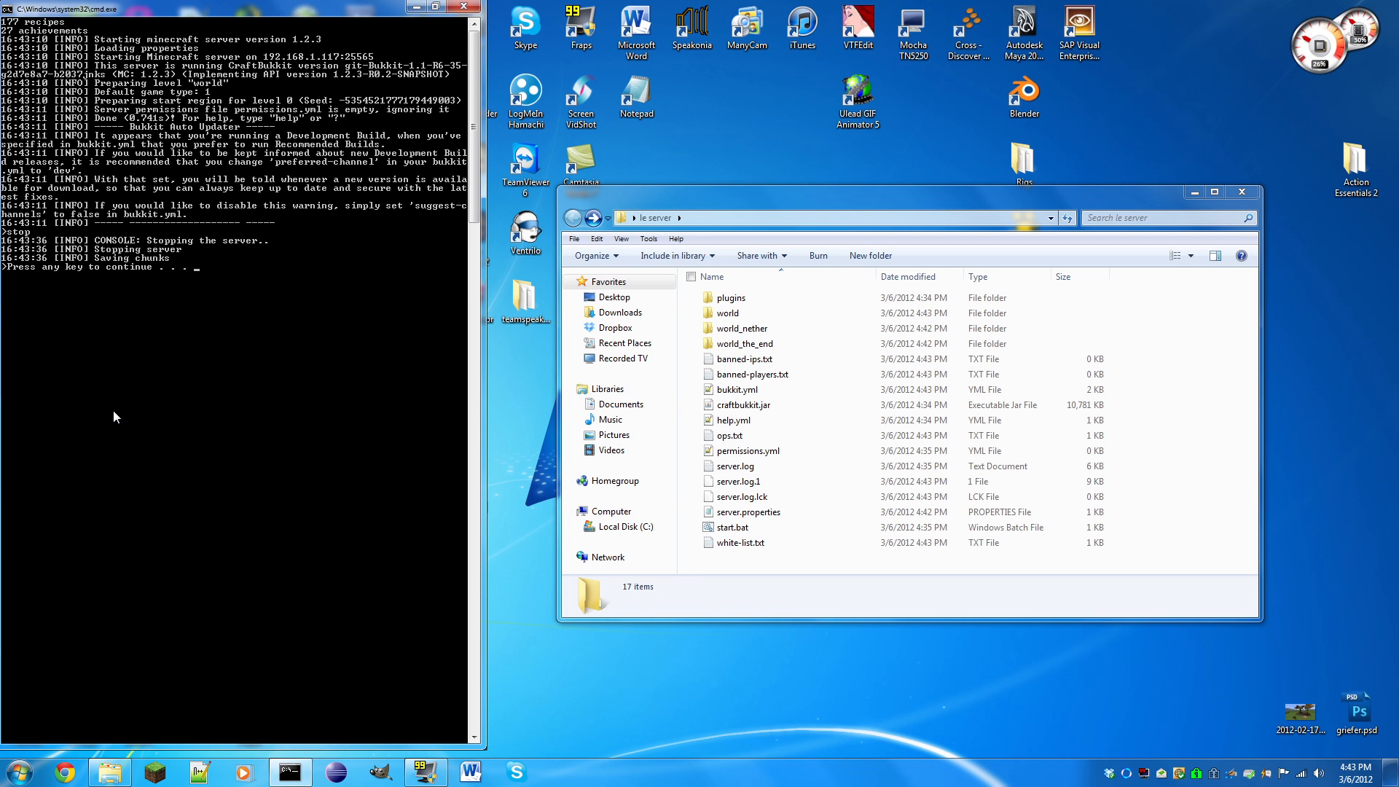
pyautogui.press('Return')
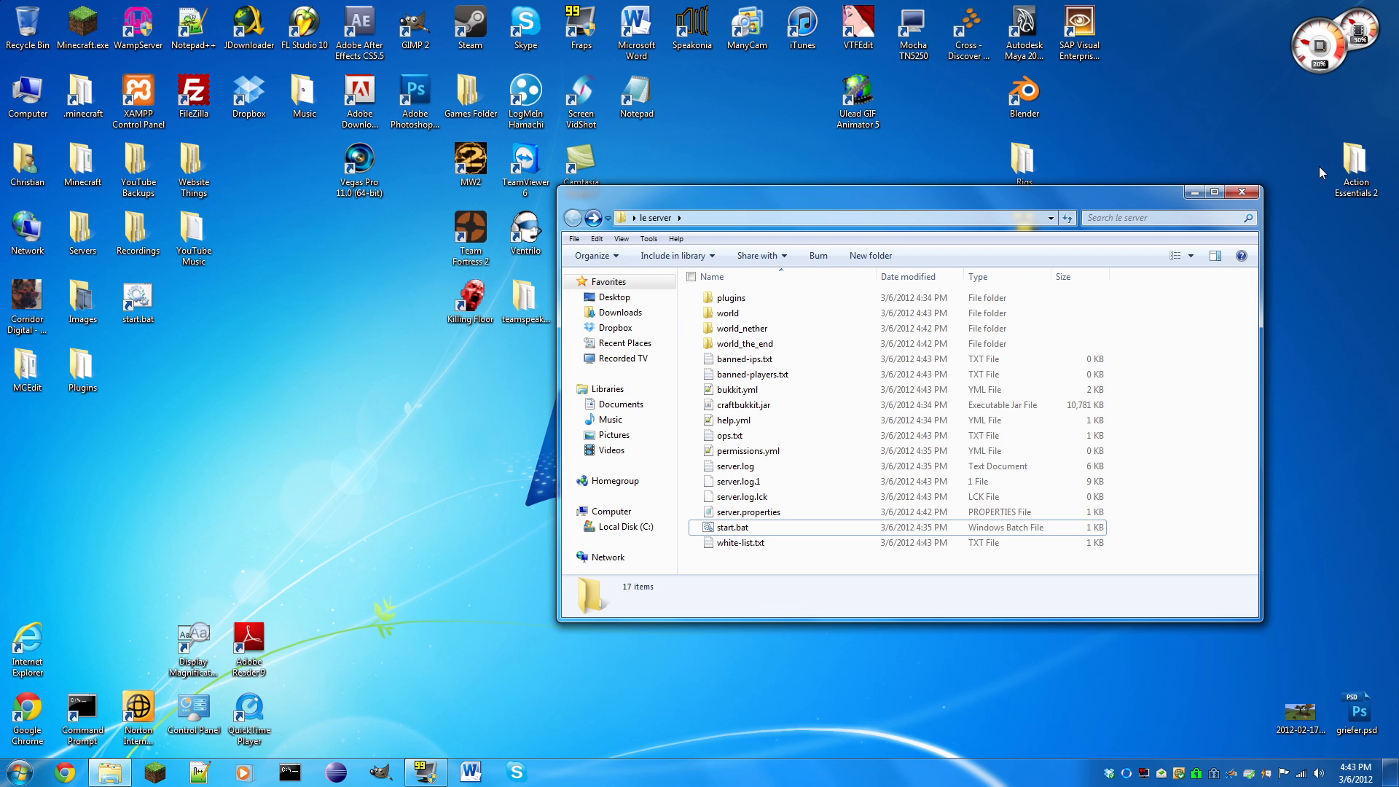
pyautogui.click(1244, 194)
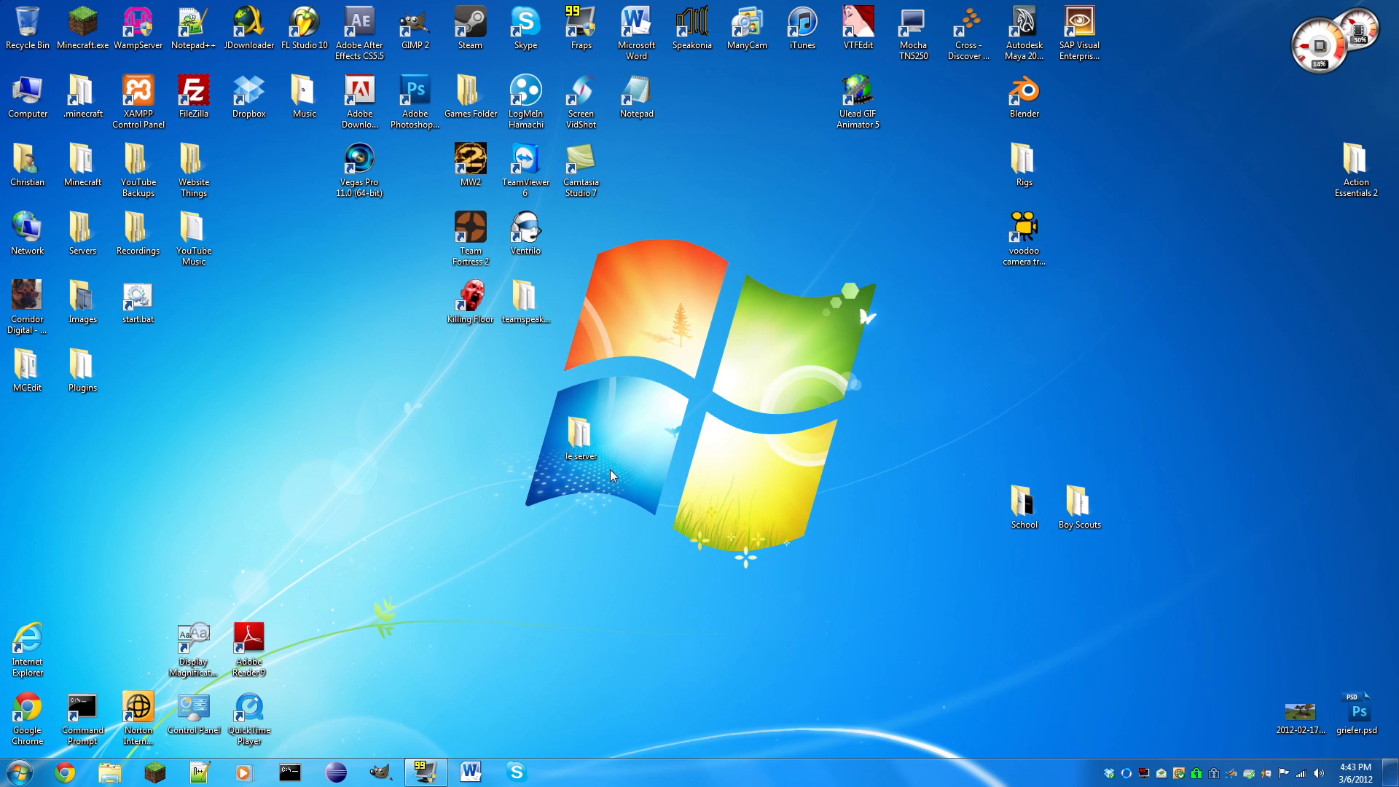